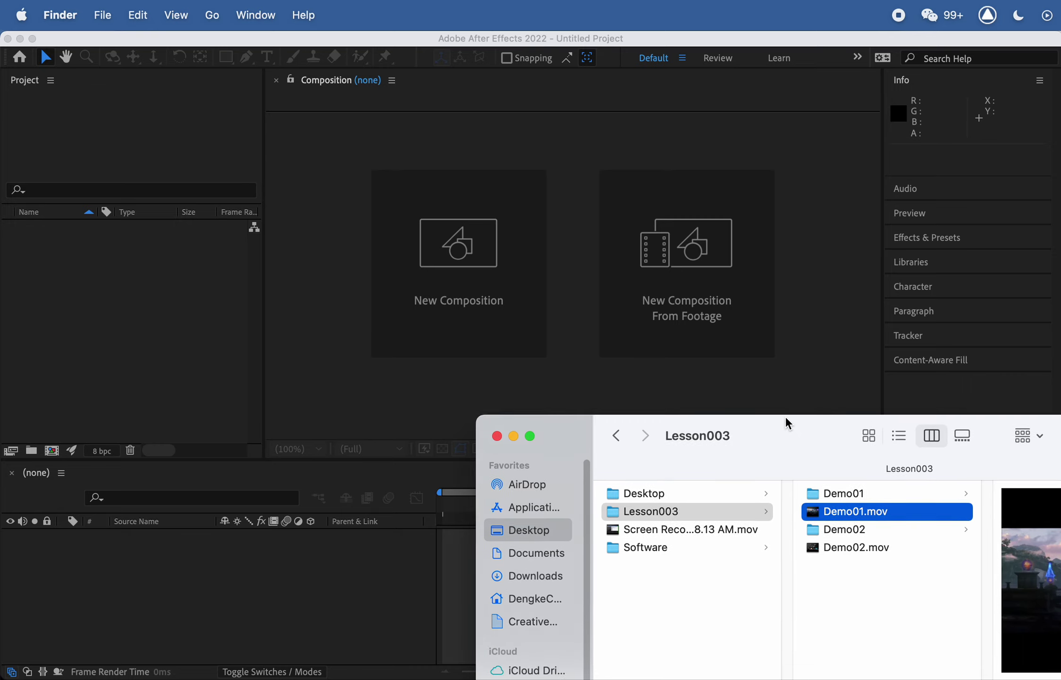
Step: Import BG.jpg, Blue Fire01.mp4, Energy Ball01.mp4, Energy Ball02.mp4 and Magician.png from the Demo01 folder into the After Effects project
left_click(778, 171)
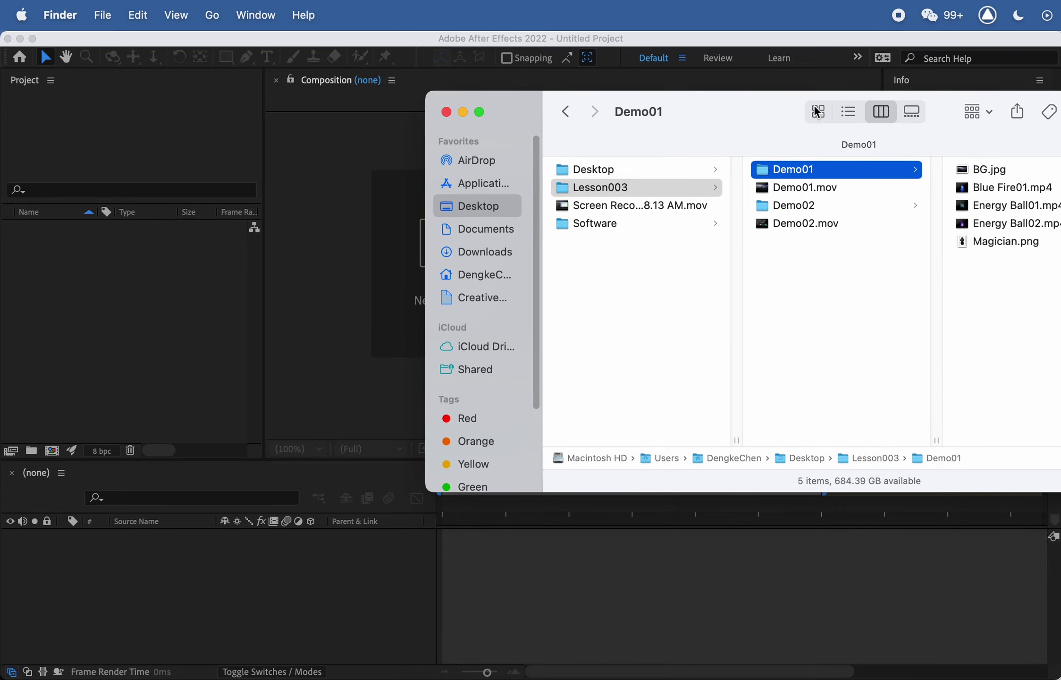
left_click_drag(1011, 325, 923, 161)
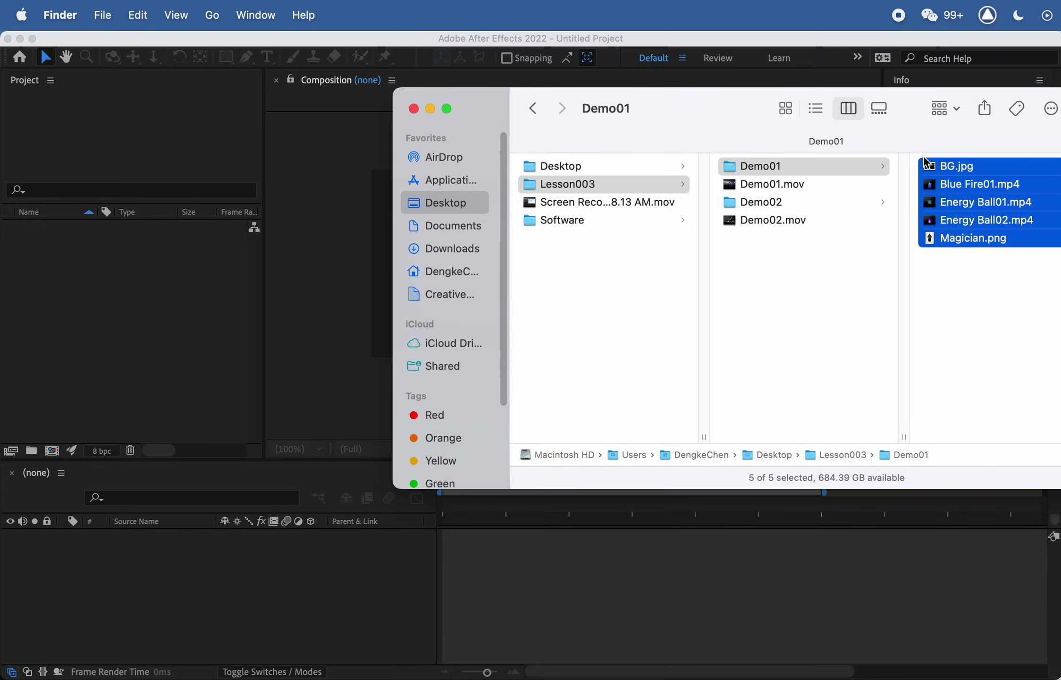
left_click_drag(661, 120, 693, 154)
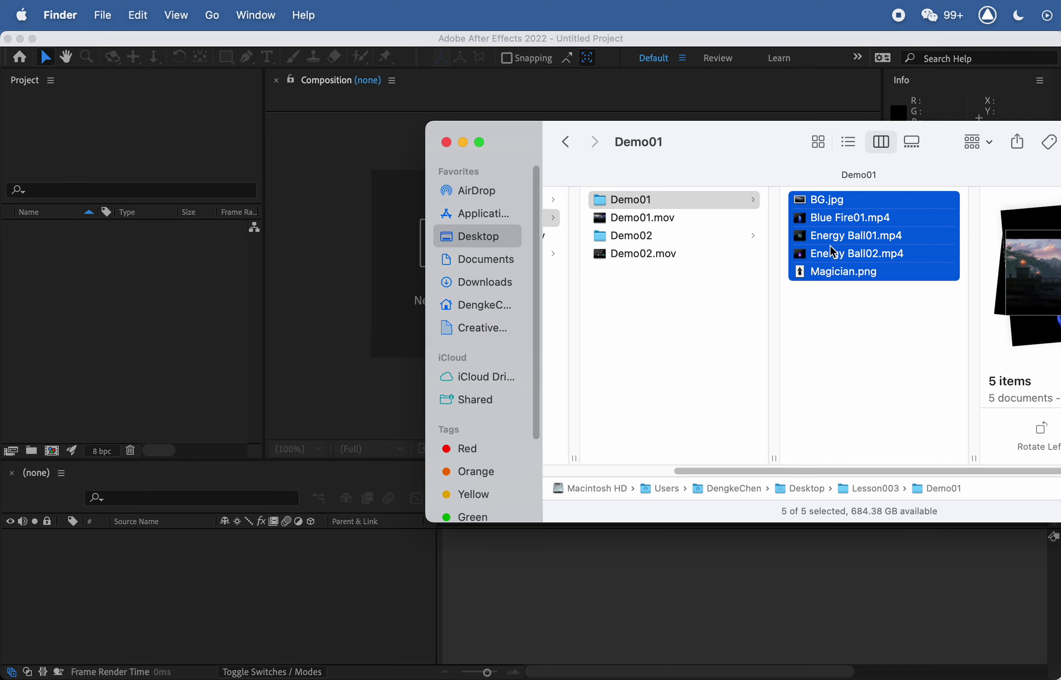
left_click_drag(845, 255, 194, 357)
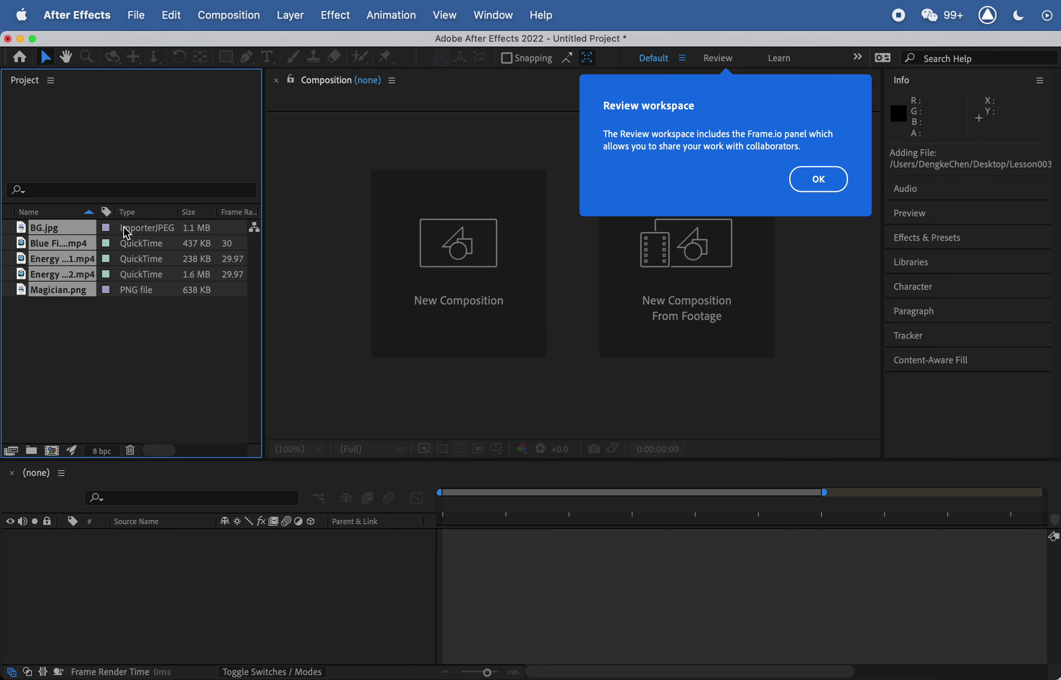
left_click(136, 19)
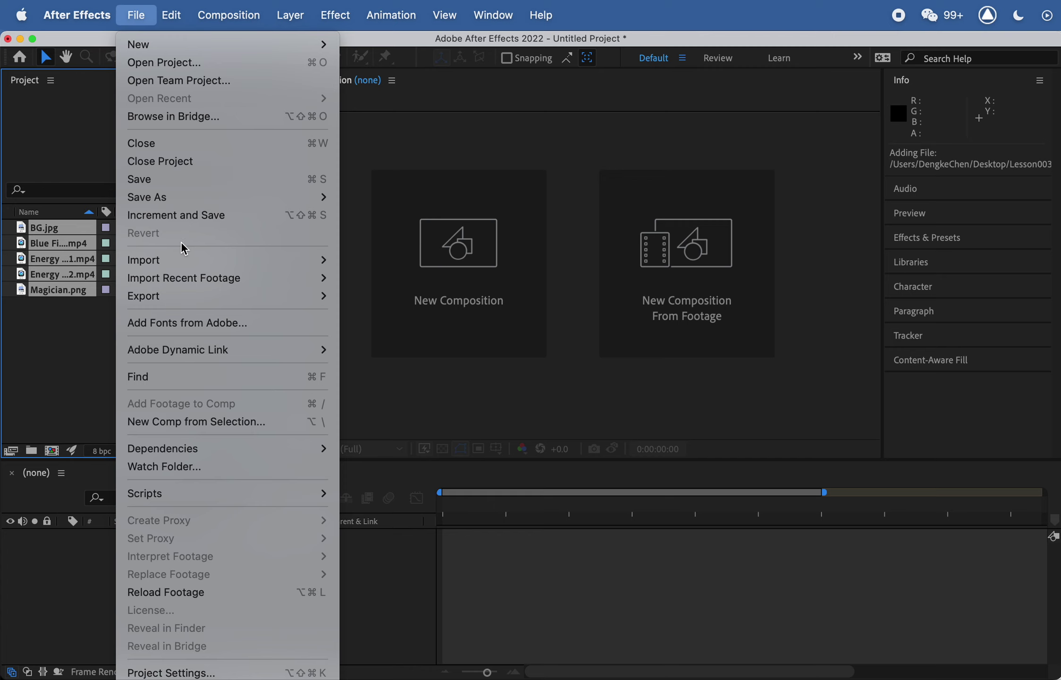
mouse_move(182, 260)
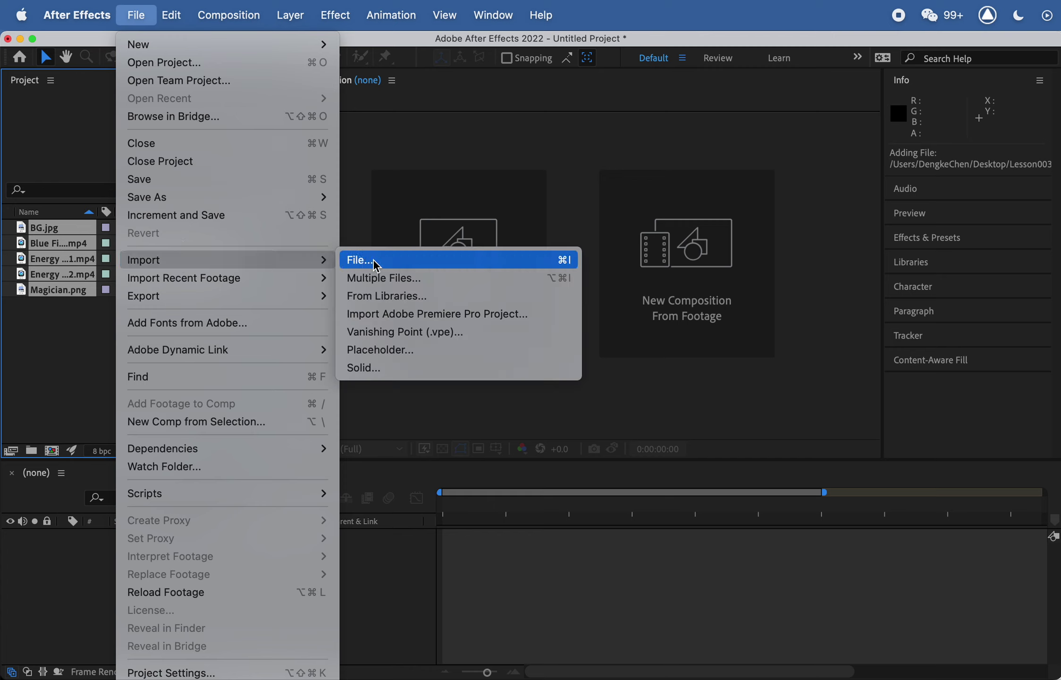
left_click(59, 327)
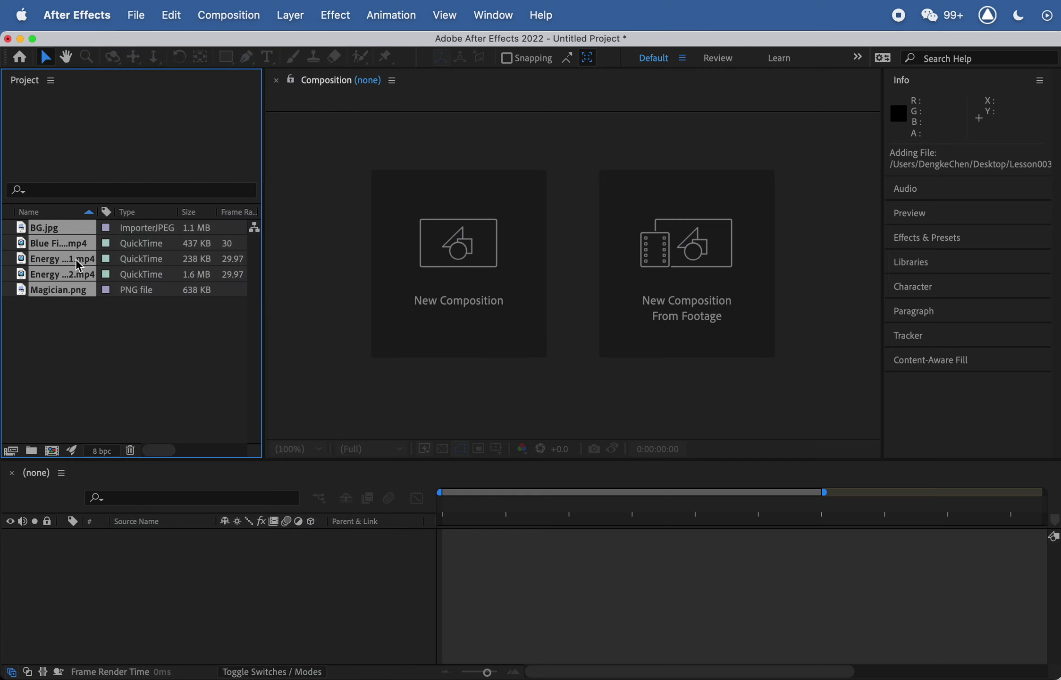
left_click(81, 356)
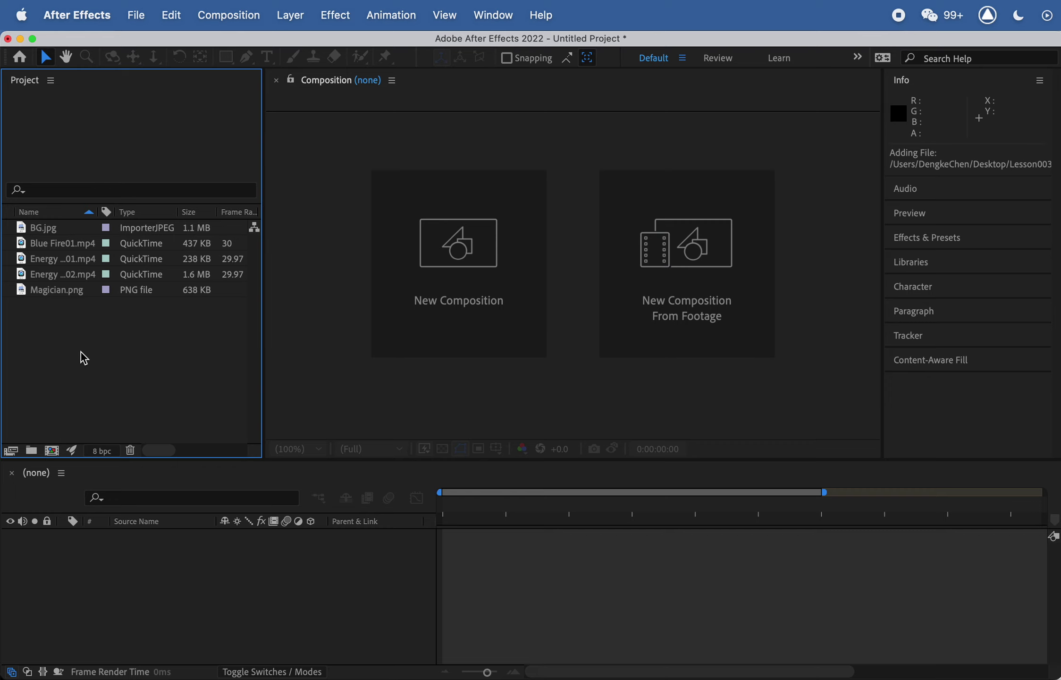
Step: Create a composition from BG.jpg and add Magician.png as a layer above the background
left_click(39, 229)
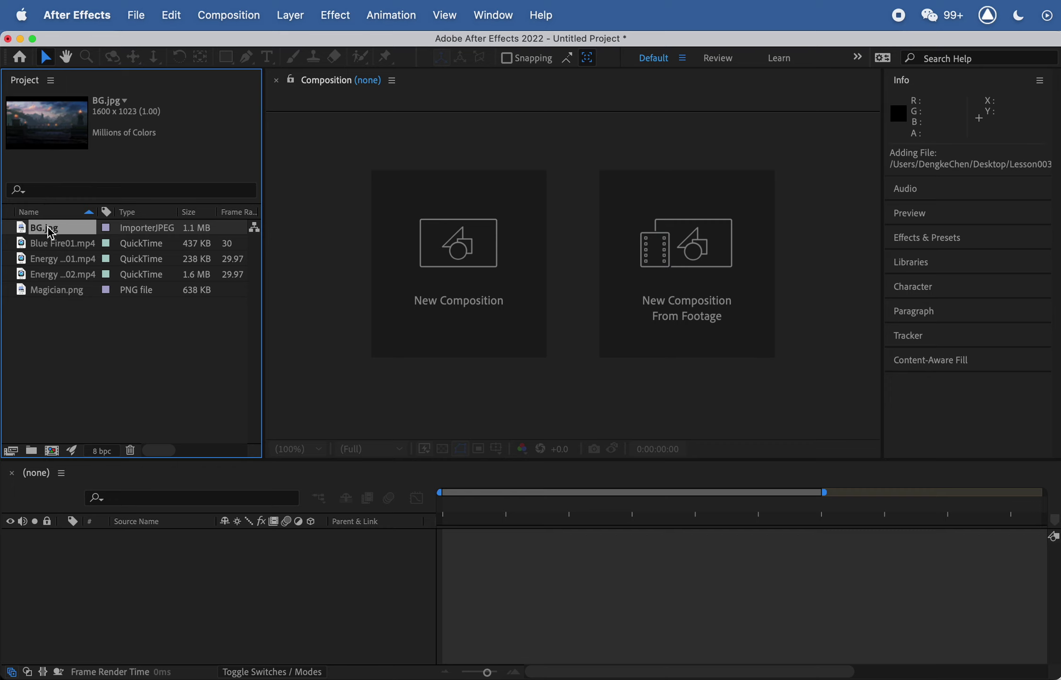
left_click_drag(44, 231, 53, 452)
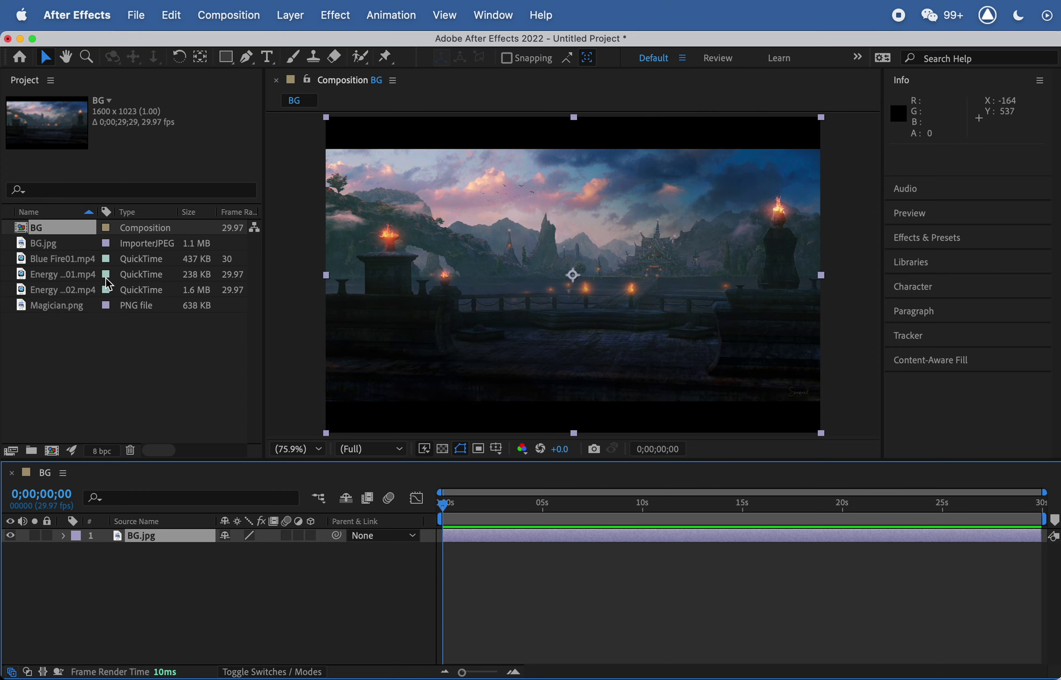
left_click_drag(43, 313, 154, 530)
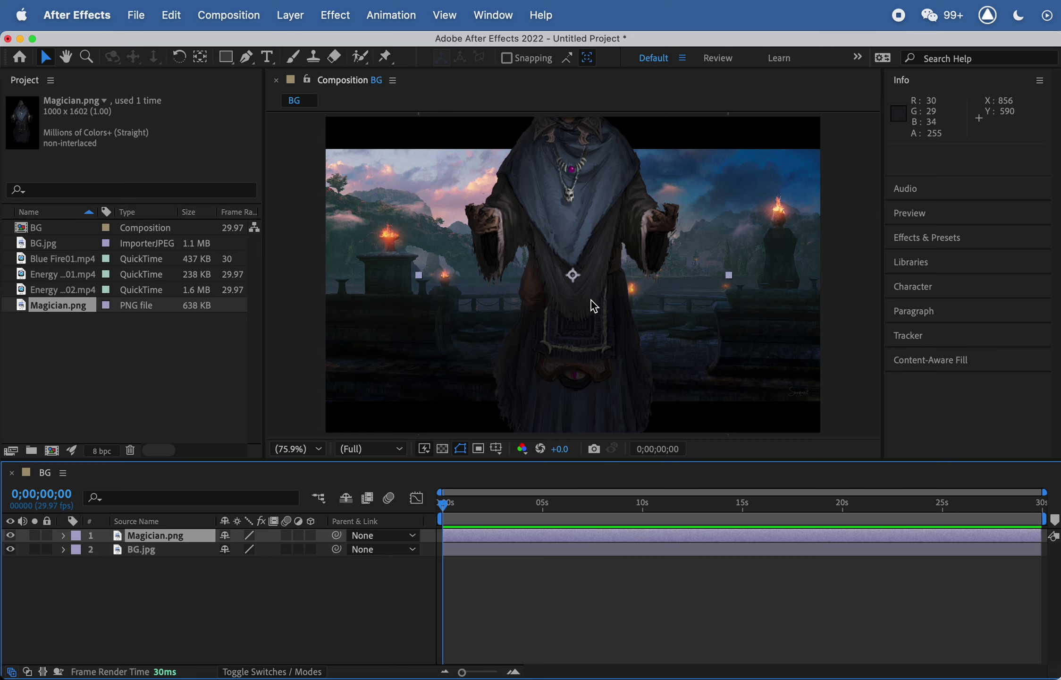
Step: Scale the Magician.png layer to 39% and move the figure to about 988, 523.5 in the composition
scroll(591, 300, "down", 1)
scroll(585, 301, "up", 2)
scroll(592, 300, "down", 1)
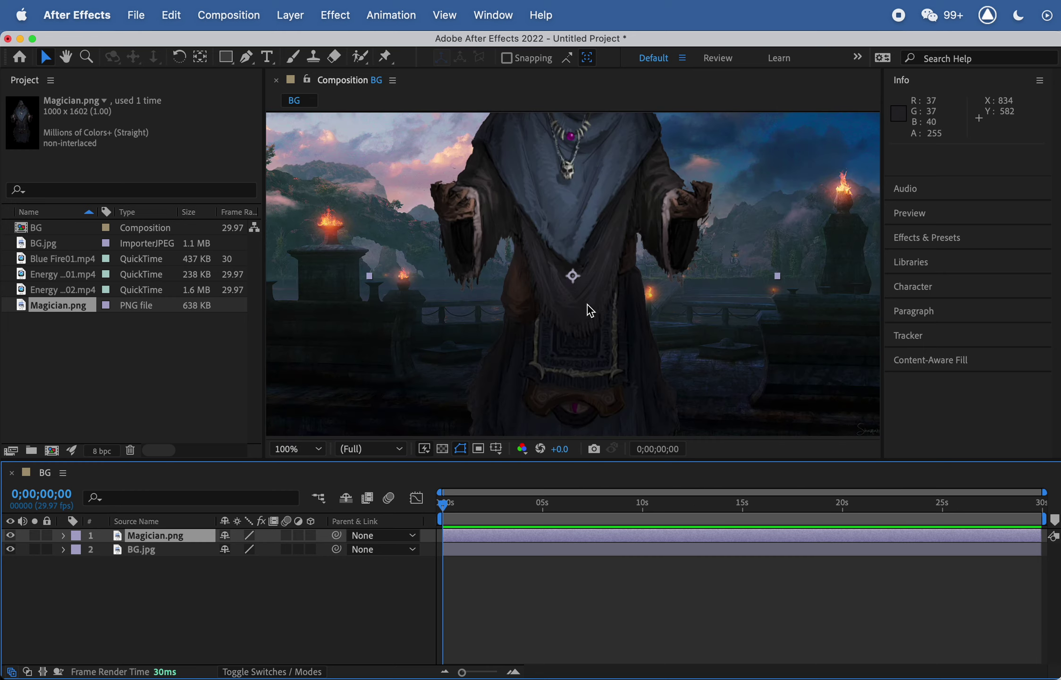
scroll(587, 305, "down", 2)
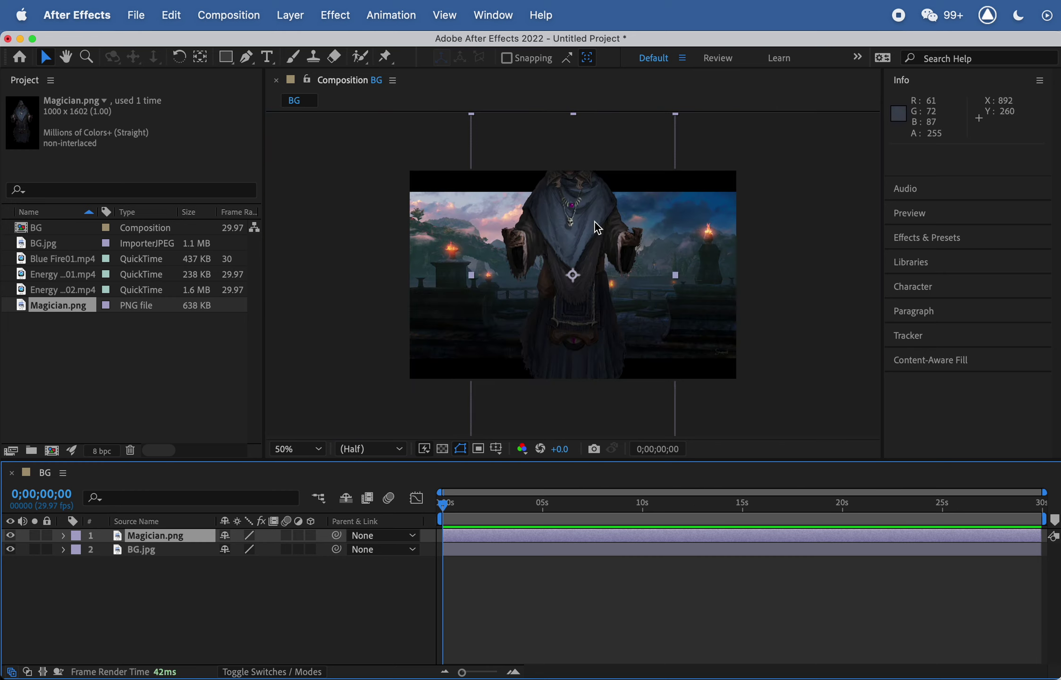
left_click(173, 538)
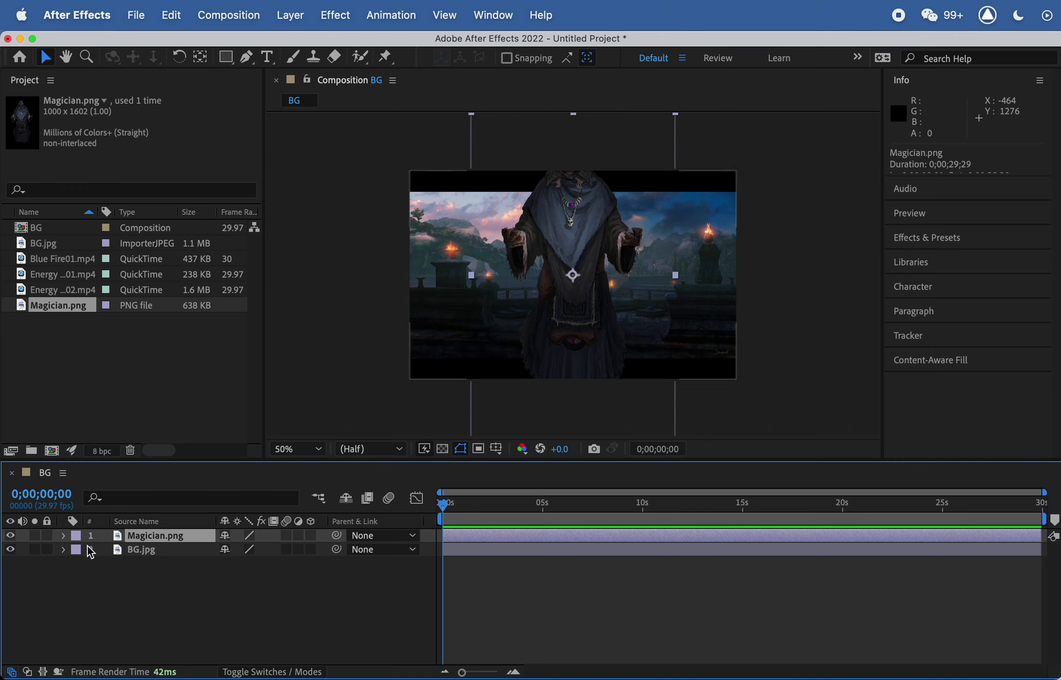
left_click(63, 536)
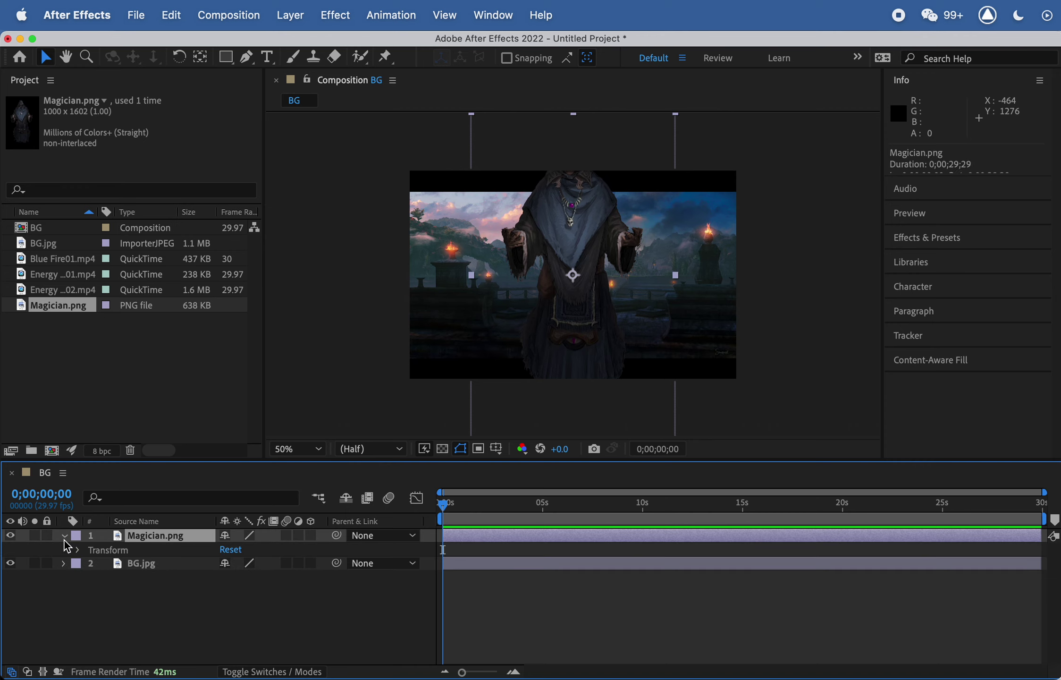
left_click(77, 549)
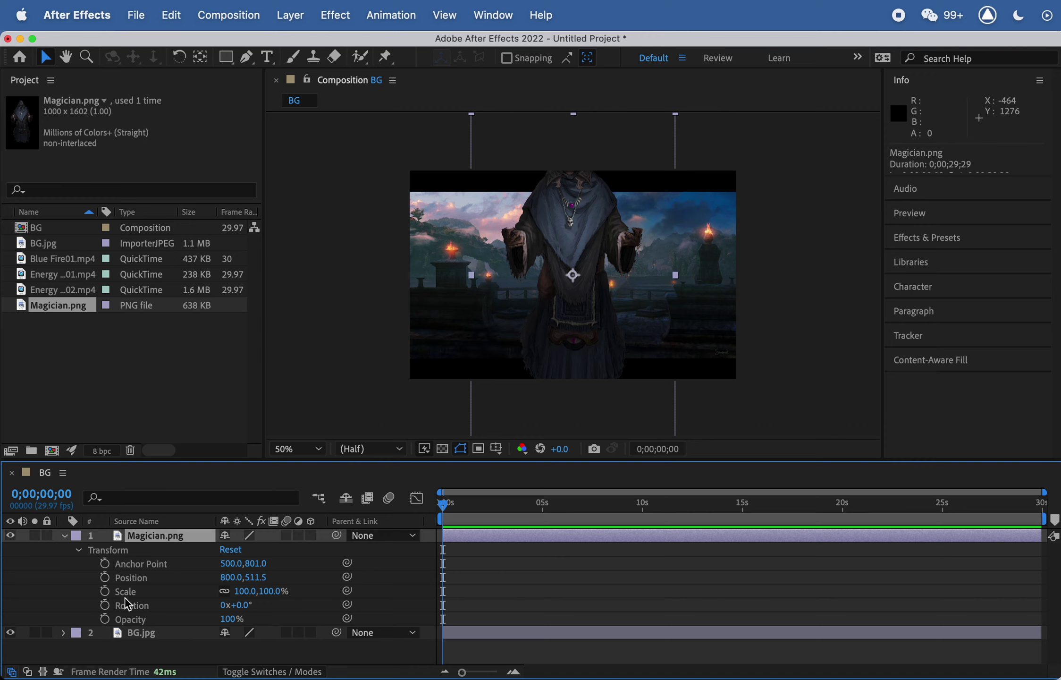
left_click(65, 536)
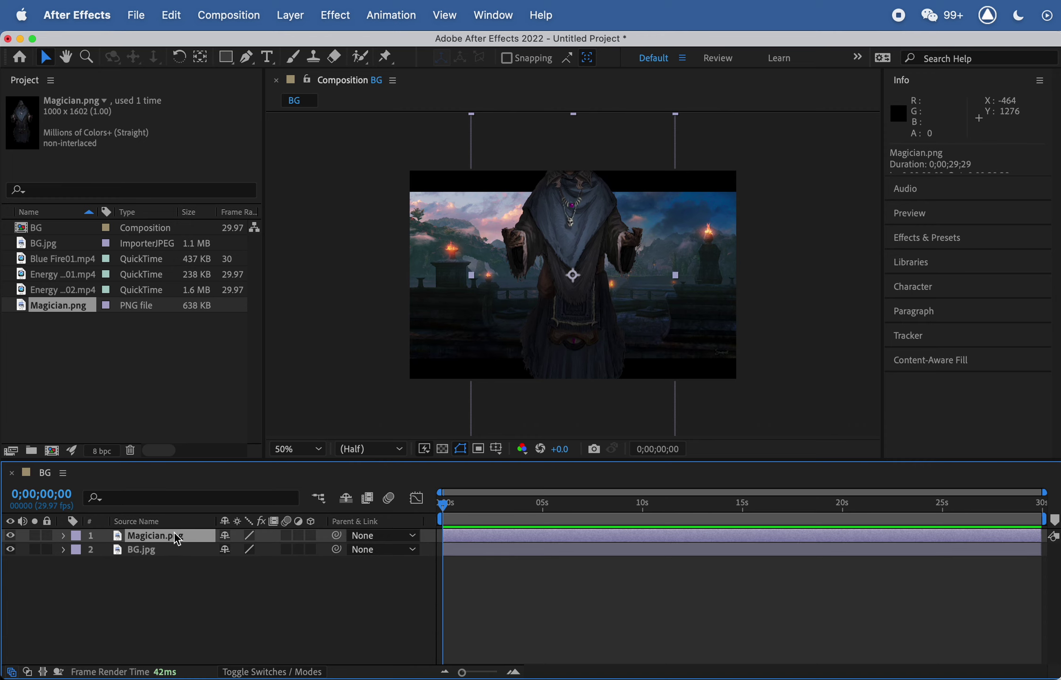
key("s")
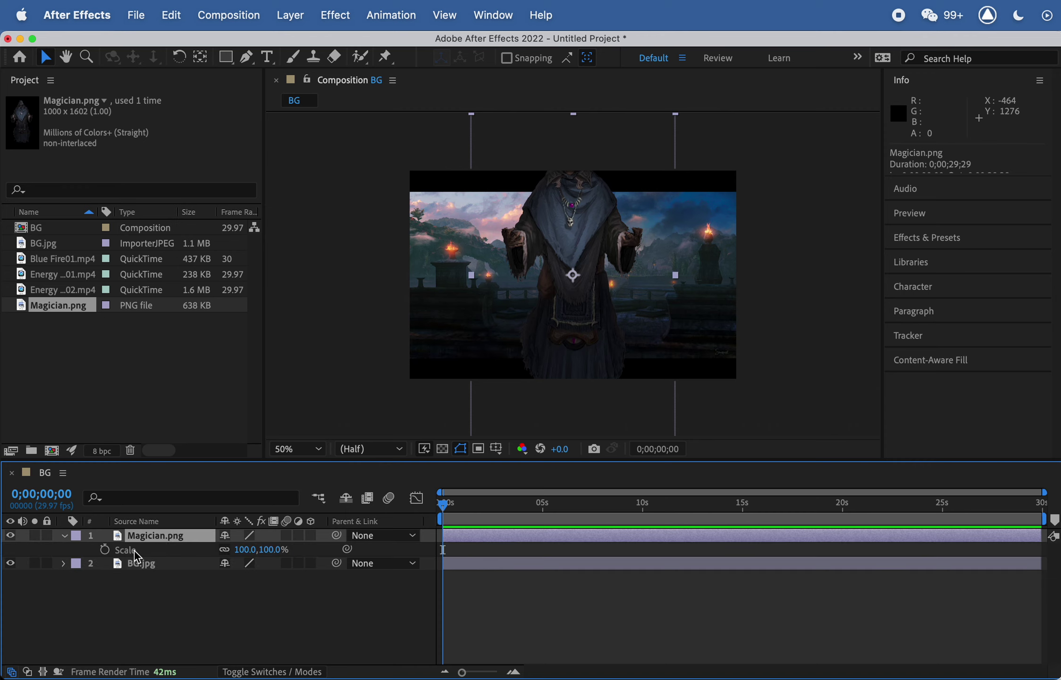
left_click_drag(270, 552, 224, 555)
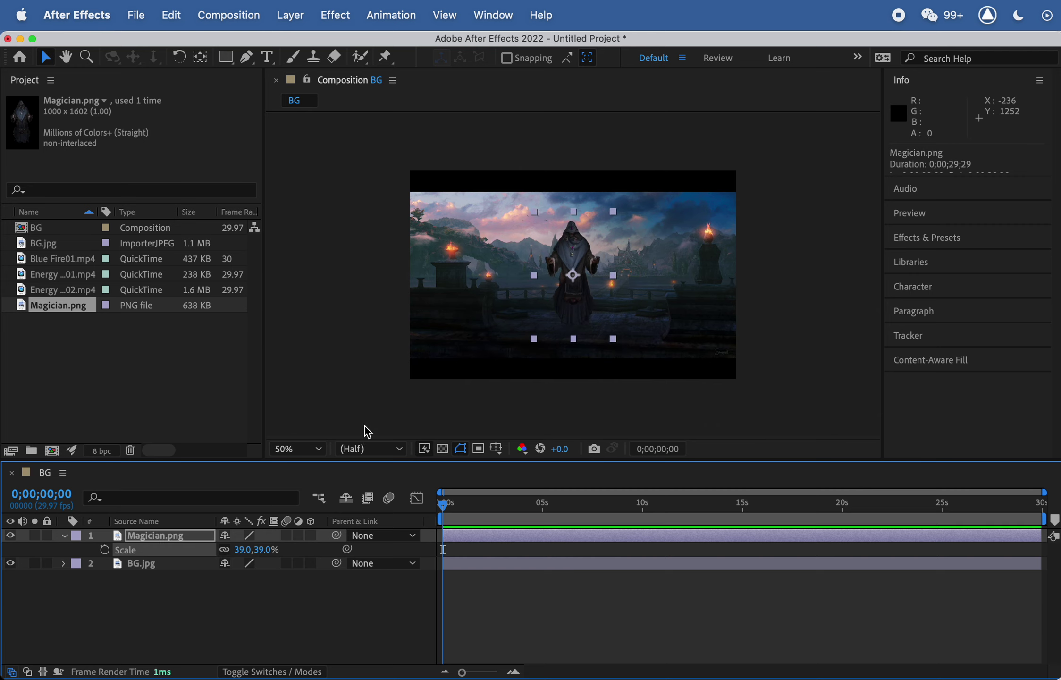
left_click_drag(562, 302, 600, 303)
scroll(660, 298, "up", 1)
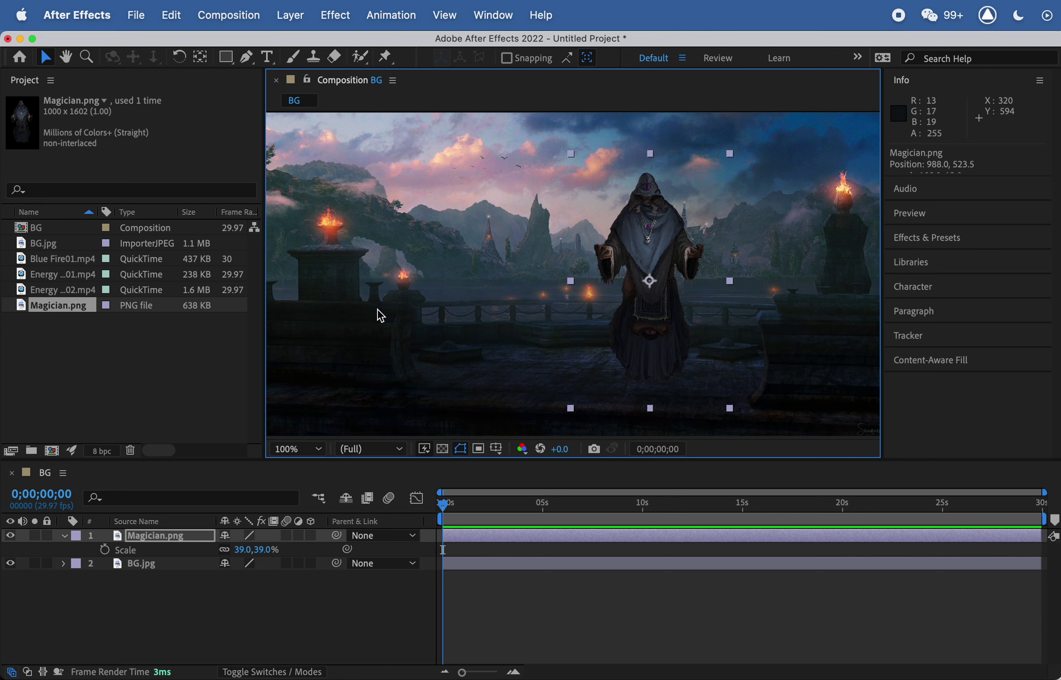
Step: Add Energy Ball01.mp4 above the magician layer and place it over the figure at about 994, 425.5
left_click(57, 258)
left_click(46, 275)
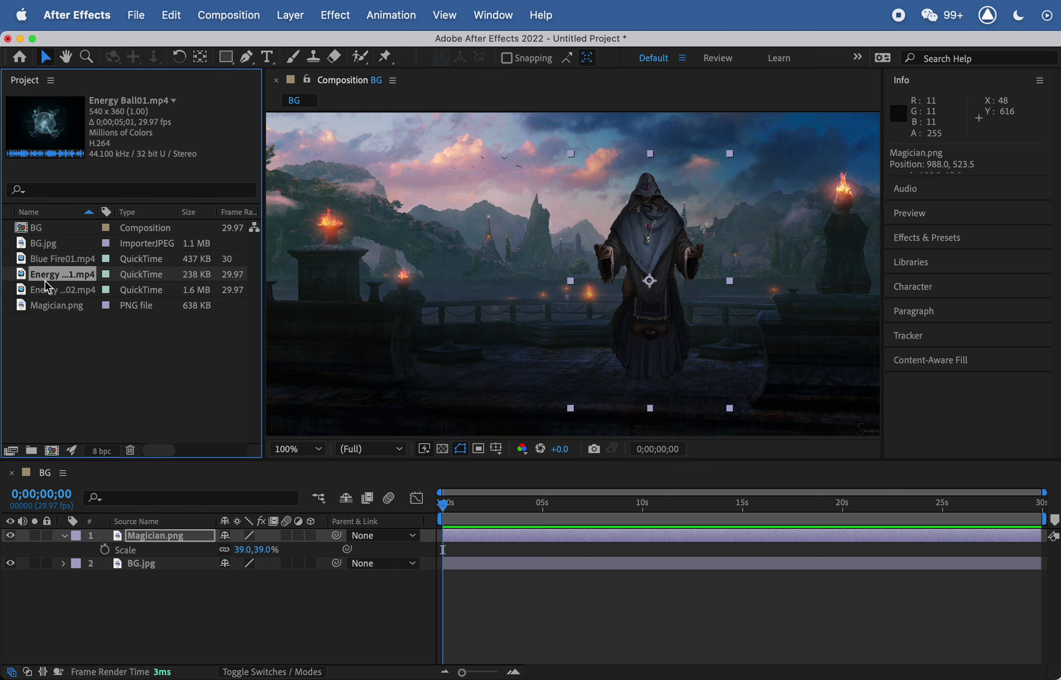
left_click(48, 290)
left_click(49, 278)
left_click_drag(49, 278, 159, 531)
left_click_drag(562, 295, 635, 261)
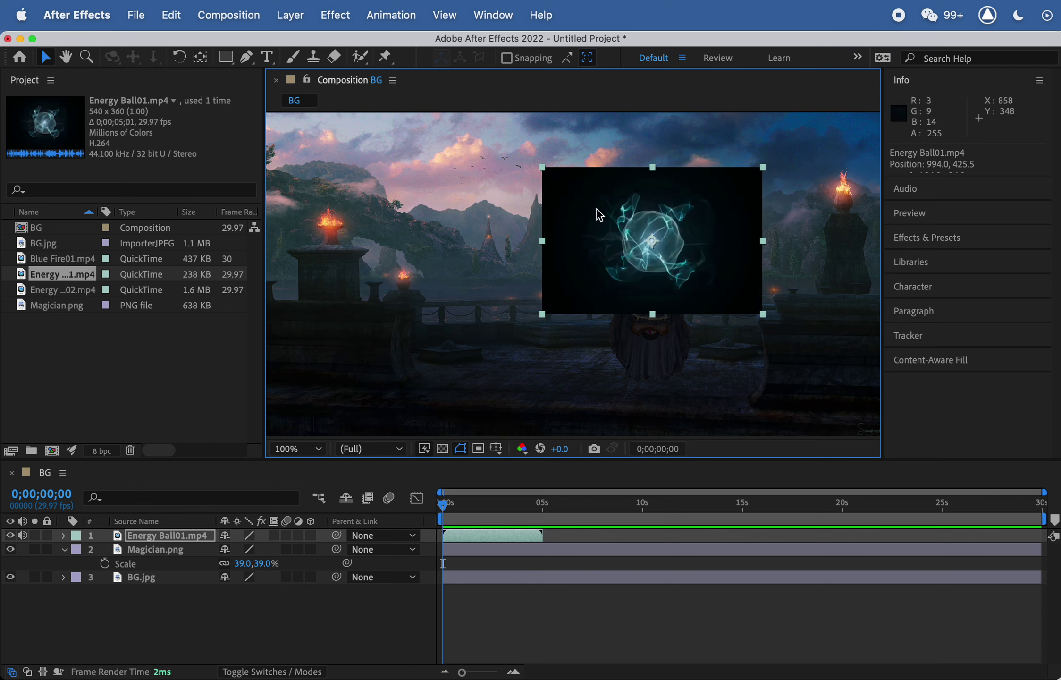
Step: Apply the Color Range keying effect to the Energy Ball01.mp4 layer
right_click(141, 540)
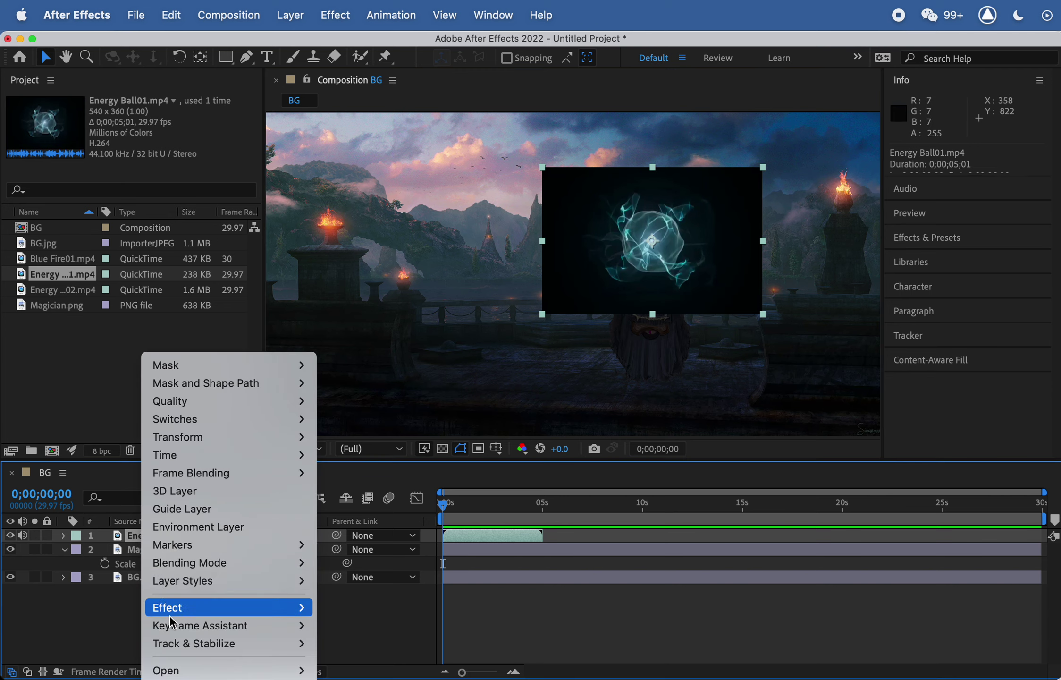
mouse_move(169, 613)
mouse_move(362, 671)
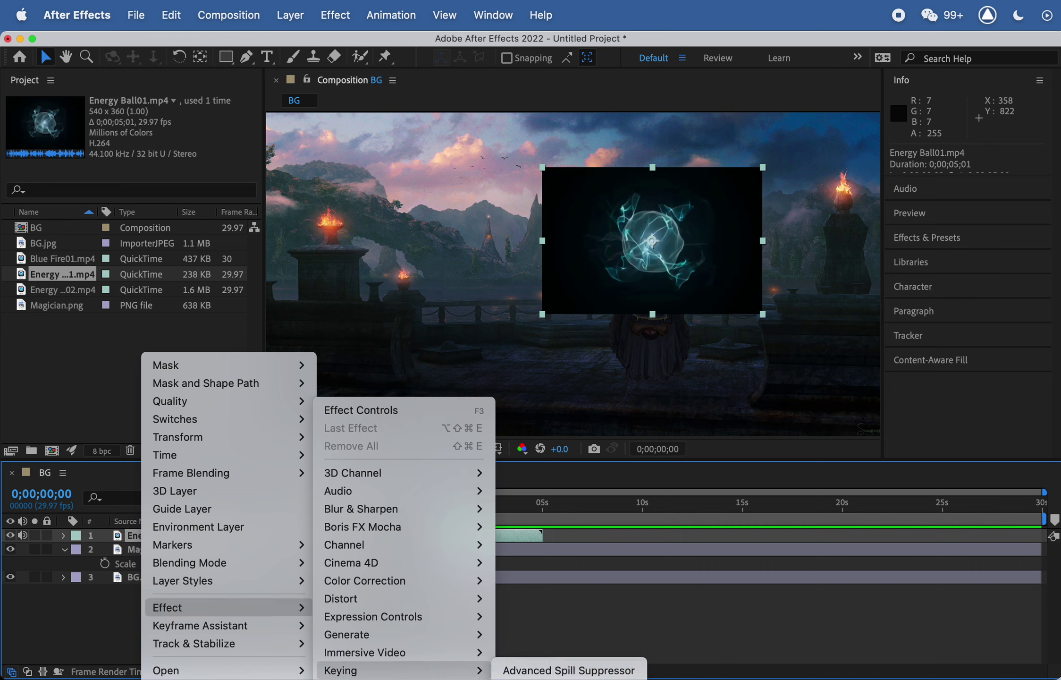
left_click(533, 679)
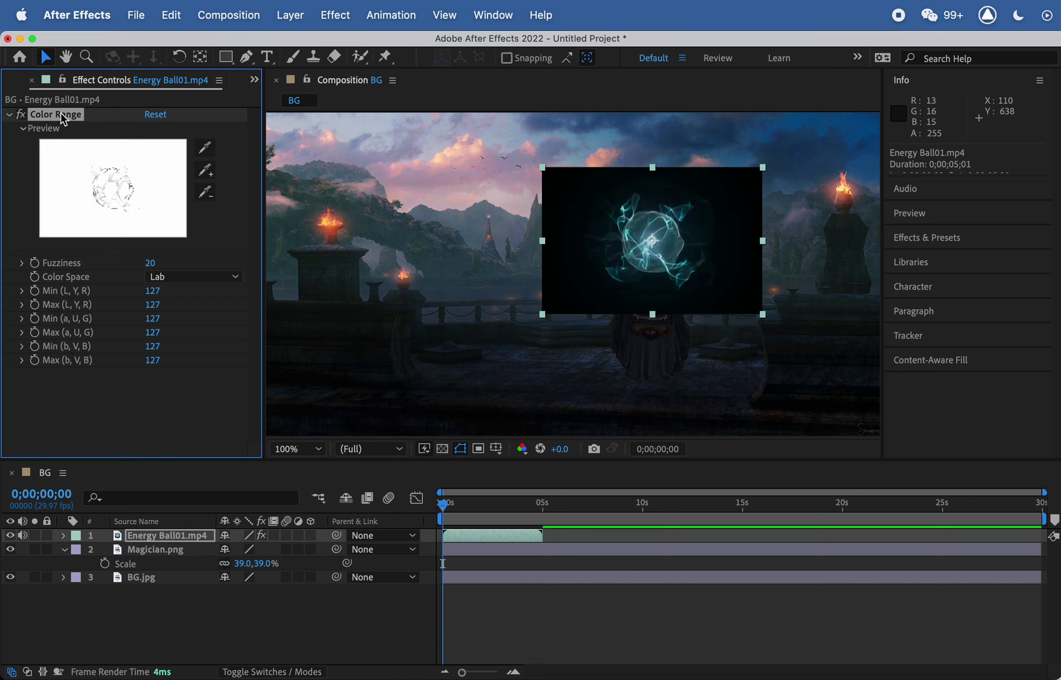
Step: Key out the energy ball clip's black background by sampling its dark area, and set Fuzziness to 94
left_click(204, 148)
left_click(578, 186)
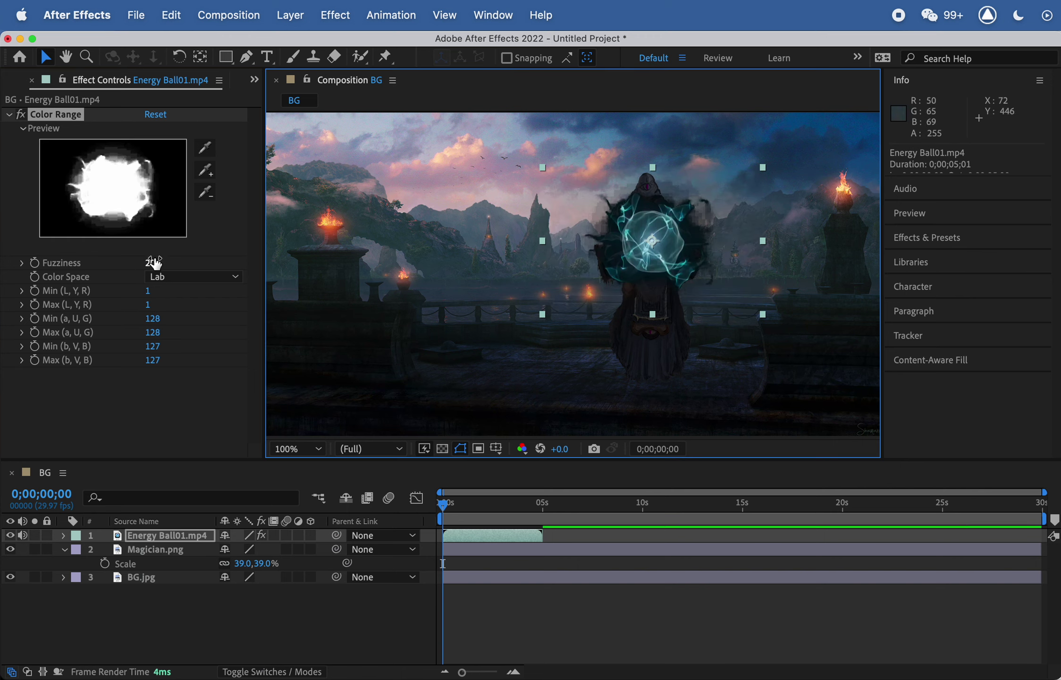
left_click_drag(149, 262, 212, 267)
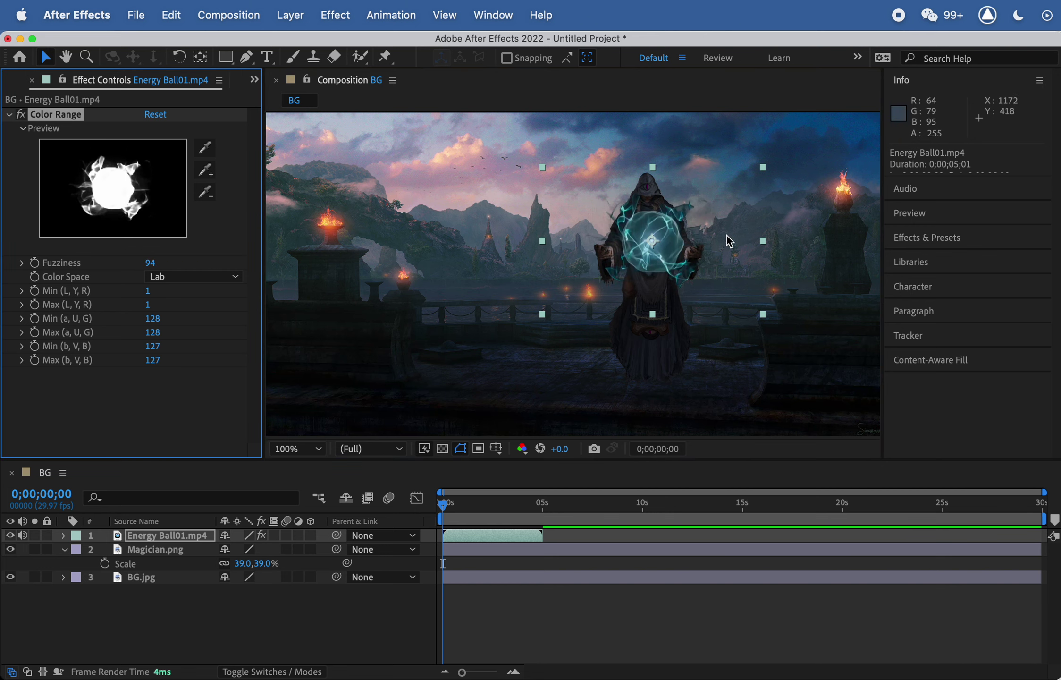
Step: Move the keyed energy ball away from the magician to about 531, 362.5 and close its effect controls
scroll(700, 225, "up", 2)
left_click_drag(757, 205, 429, 361)
scroll(584, 256, "down", 1)
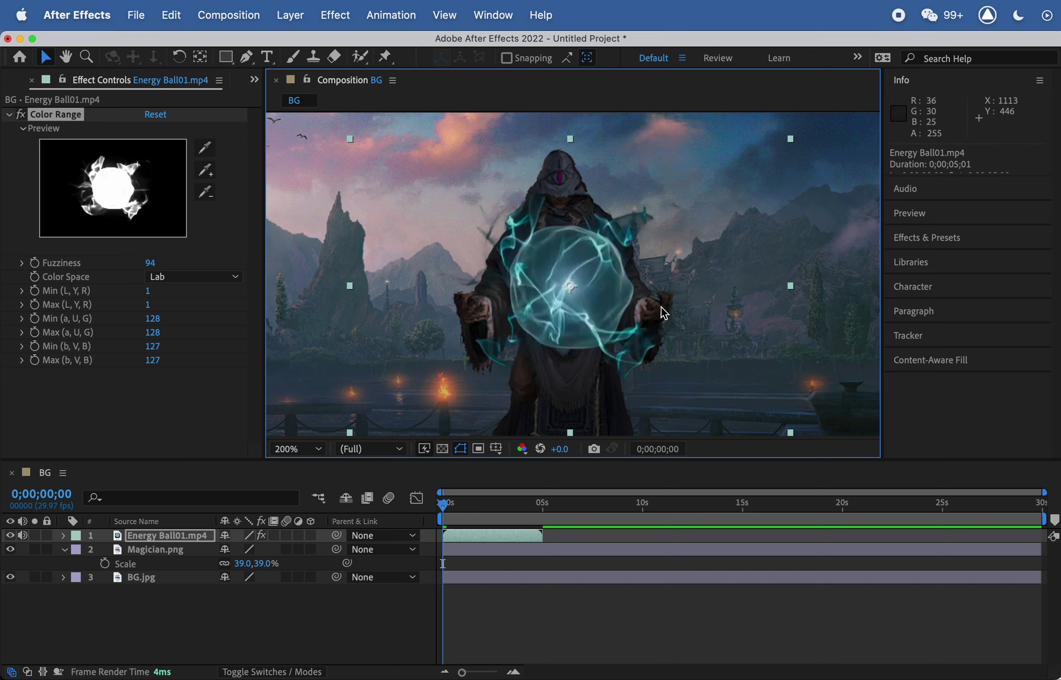
left_click_drag(604, 291, 554, 358)
scroll(622, 328, "down", 1)
left_click_drag(548, 306, 384, 242)
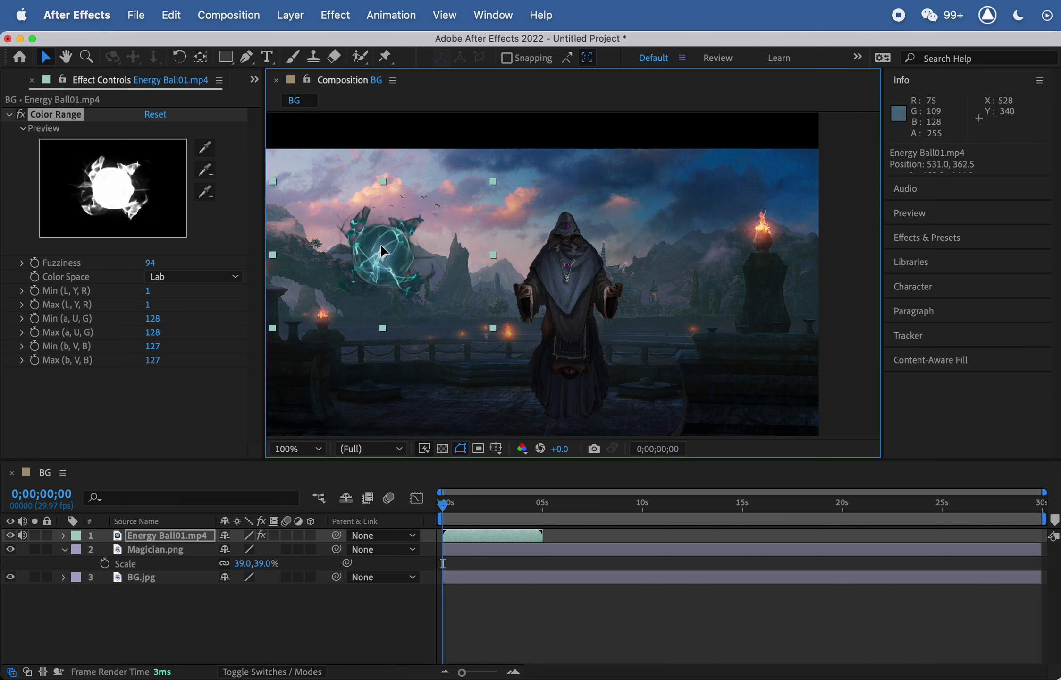
left_click(9, 114)
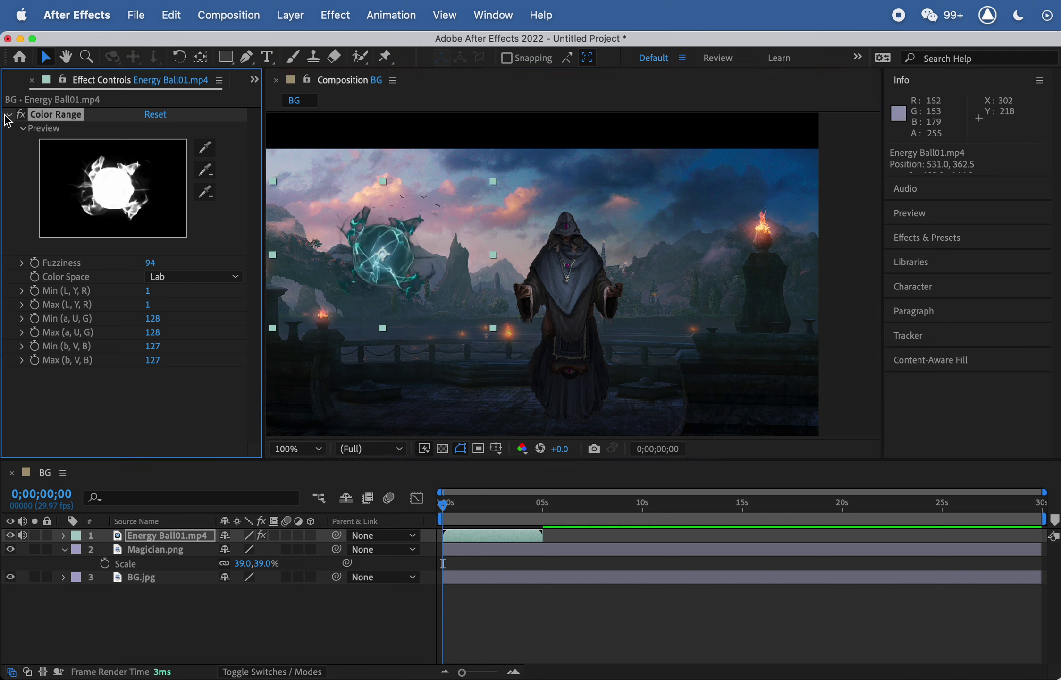
left_click(33, 81)
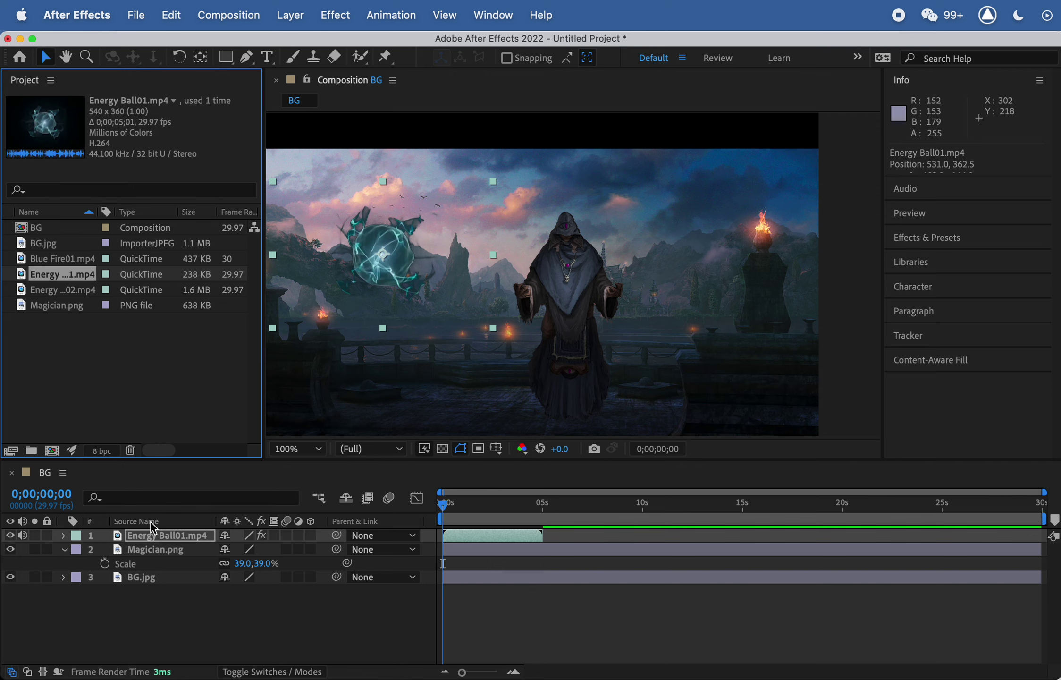
Step: Add a second Energy Ball01.mp4 as the topmost layer and place it over the magician at about 998, 441.5
left_click(146, 539)
left_click_drag(47, 279, 151, 538)
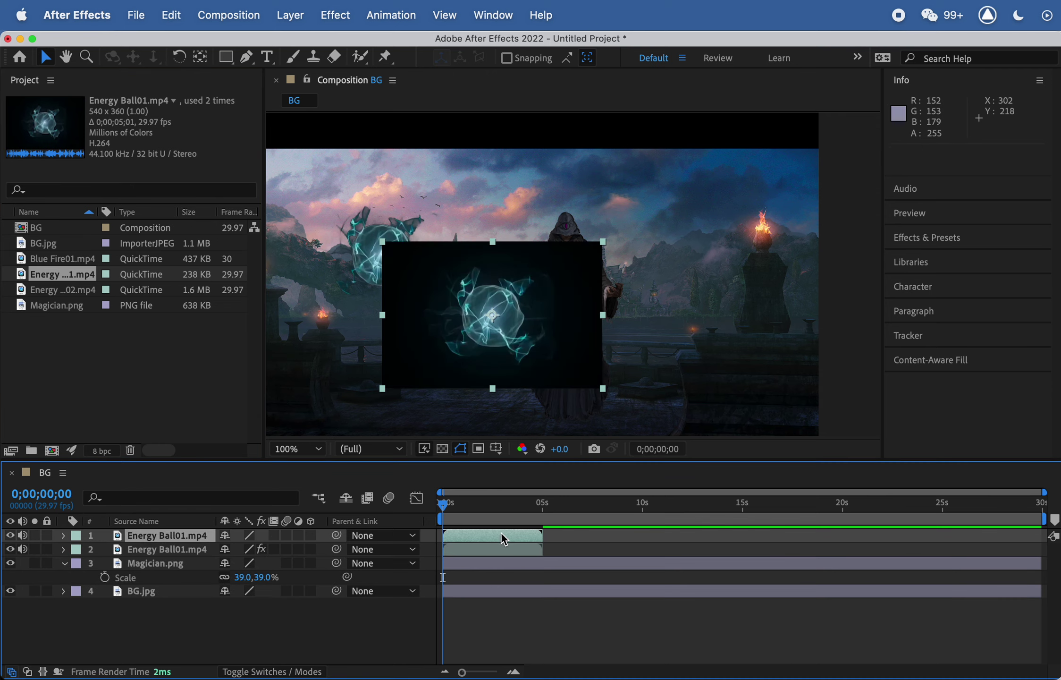
left_click_drag(541, 275, 621, 246)
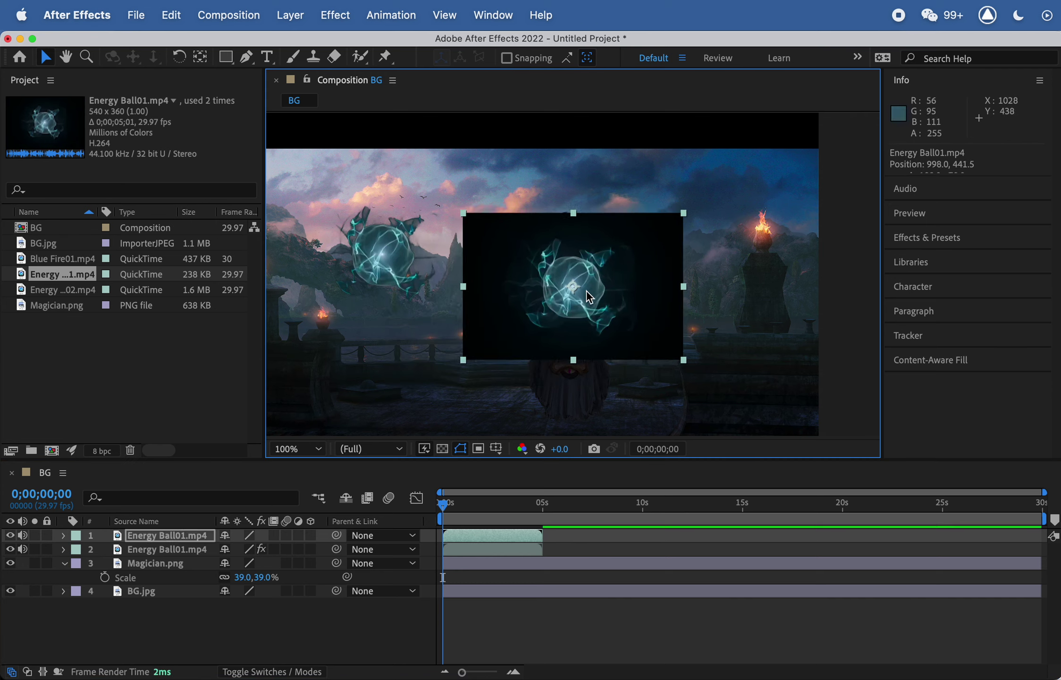
Step: Set the blending mode of the topmost Energy Ball01.mp4 layer to Lighten
right_click(170, 535)
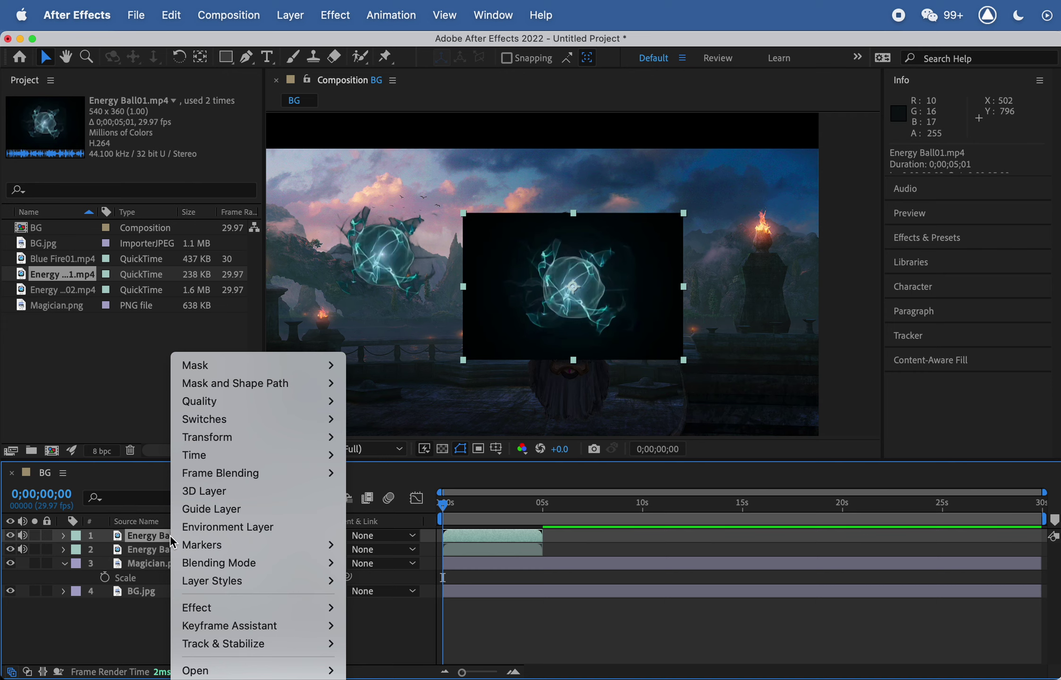
mouse_move(224, 566)
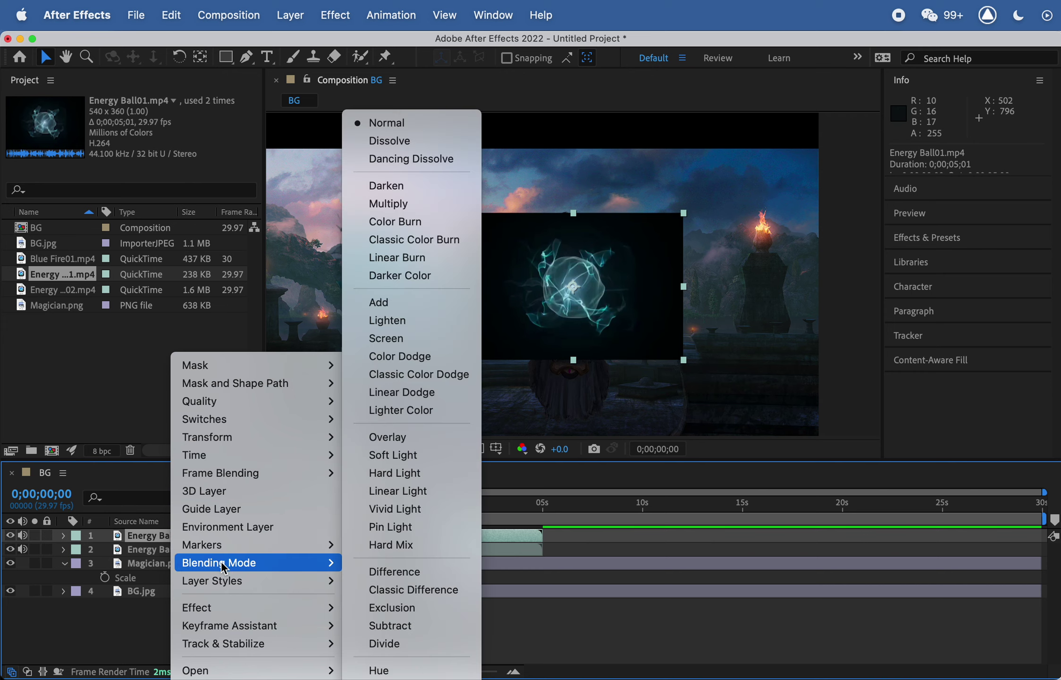
mouse_move(296, 552)
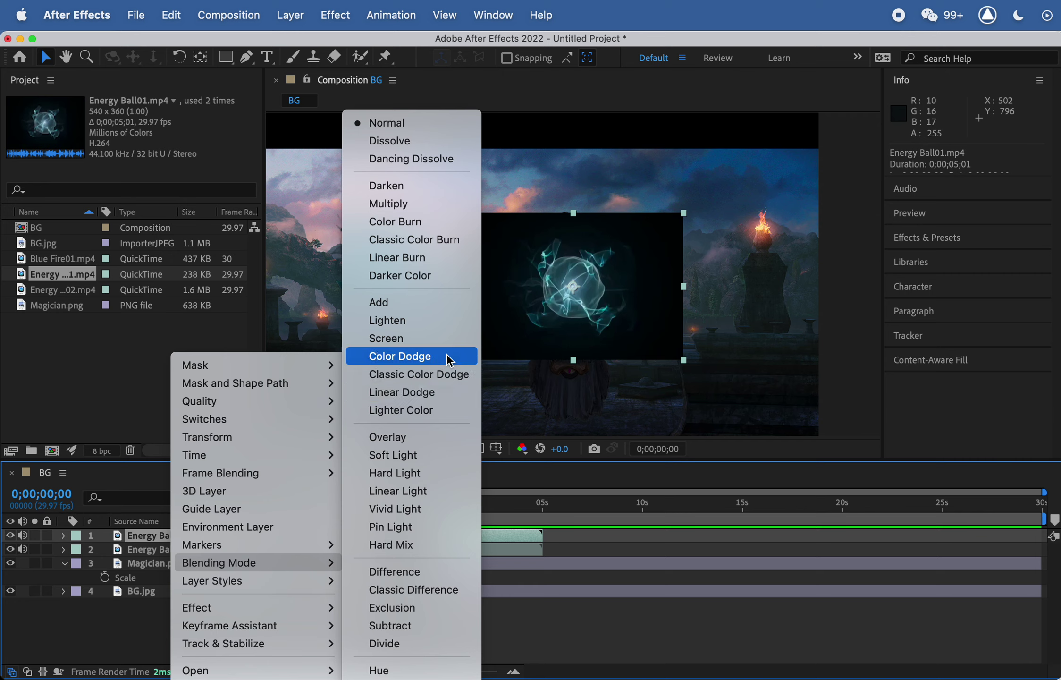
left_click(426, 326)
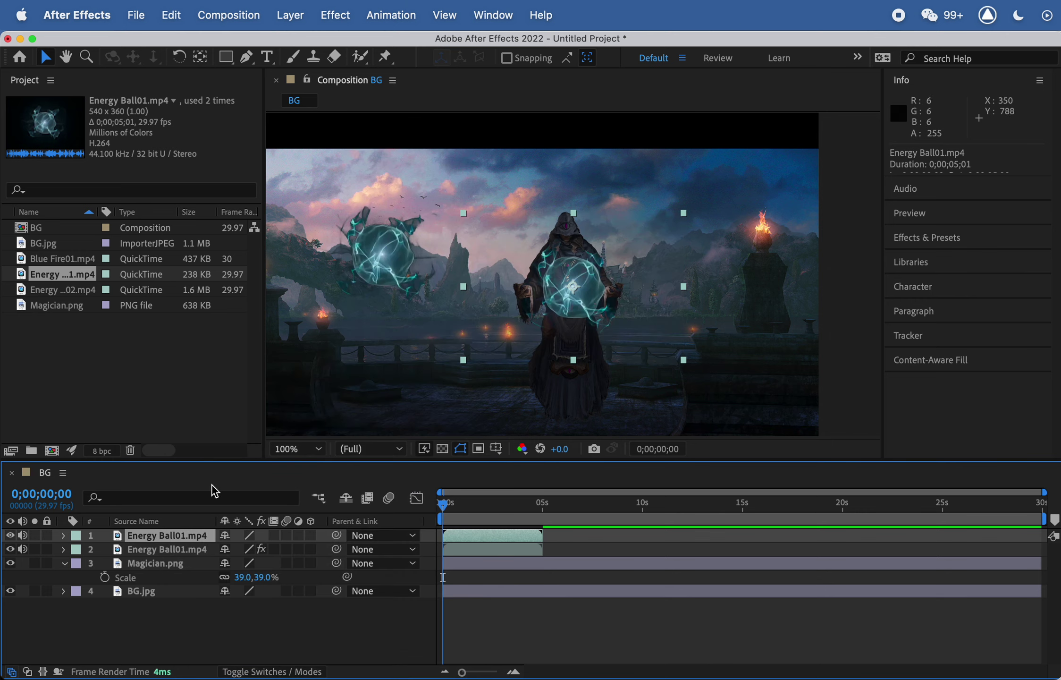
Step: Change the topmost Energy Ball01.mp4 layer's blending mode to Screen and inspect the ball closely against the magician's robe
right_click(165, 536)
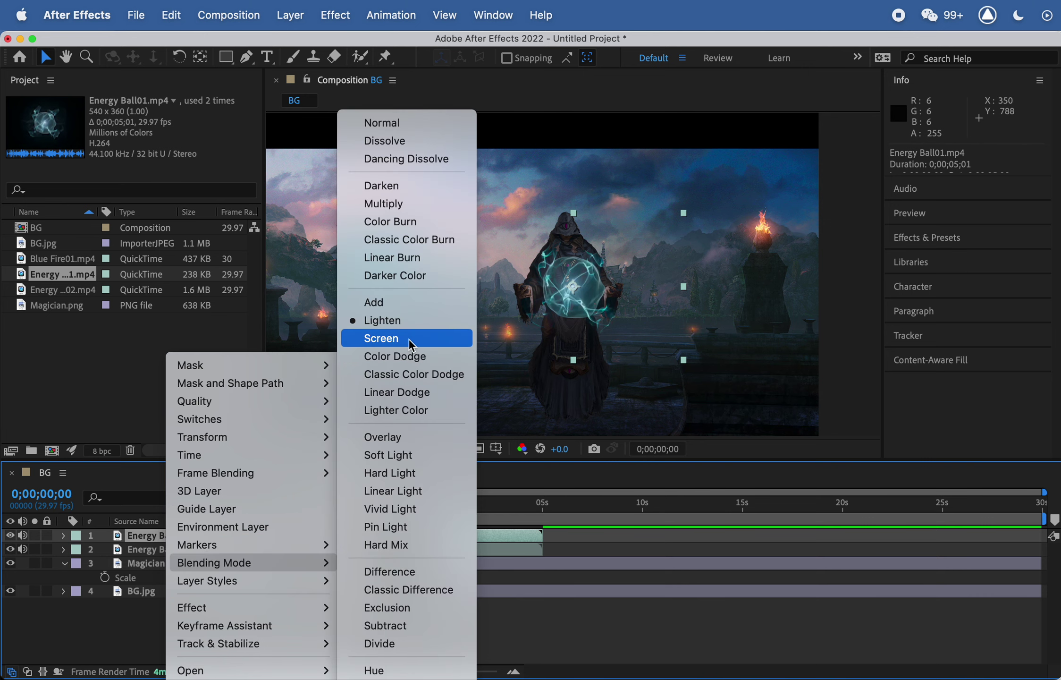
left_click(409, 339)
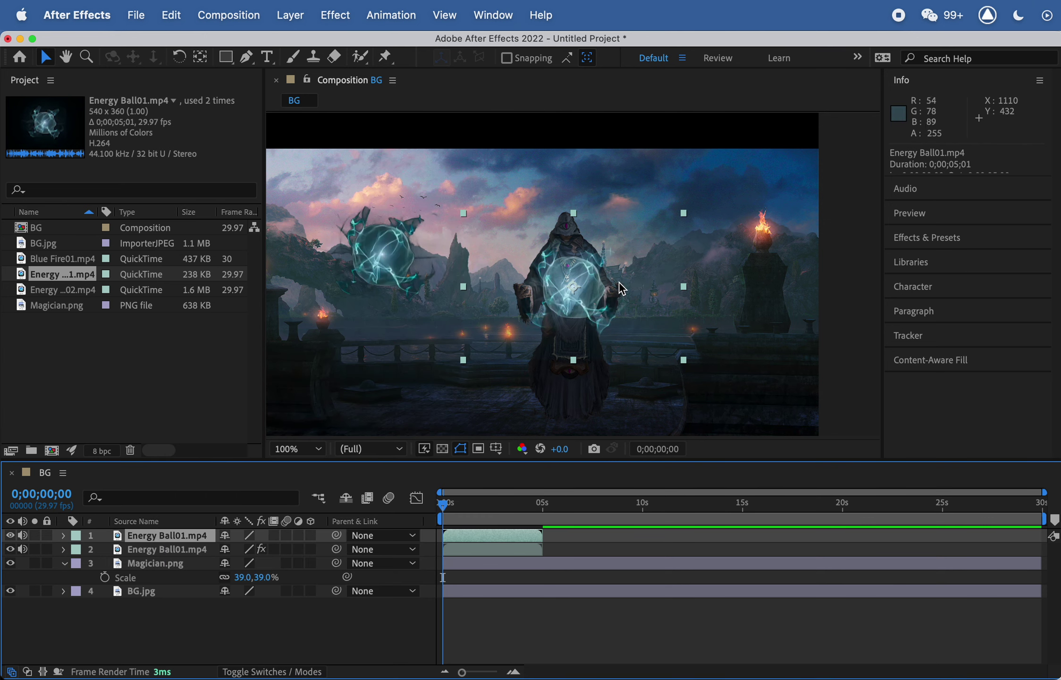
scroll(617, 284, "up", 1)
scroll(615, 284, "up", 1)
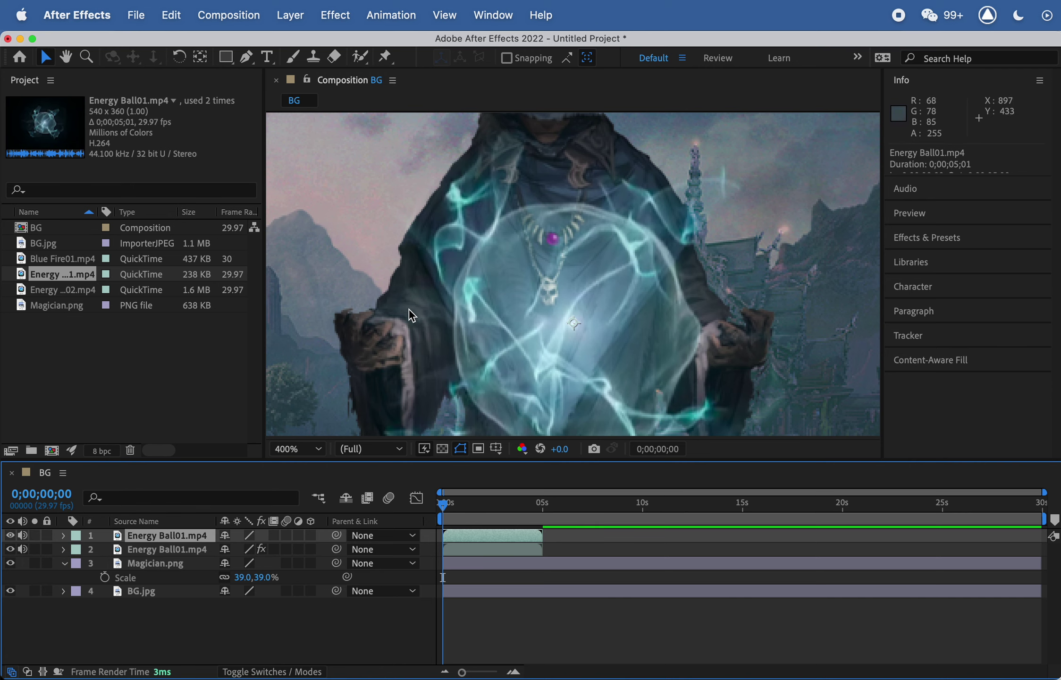
scroll(596, 277, "down", 2)
scroll(596, 278, "up", 1)
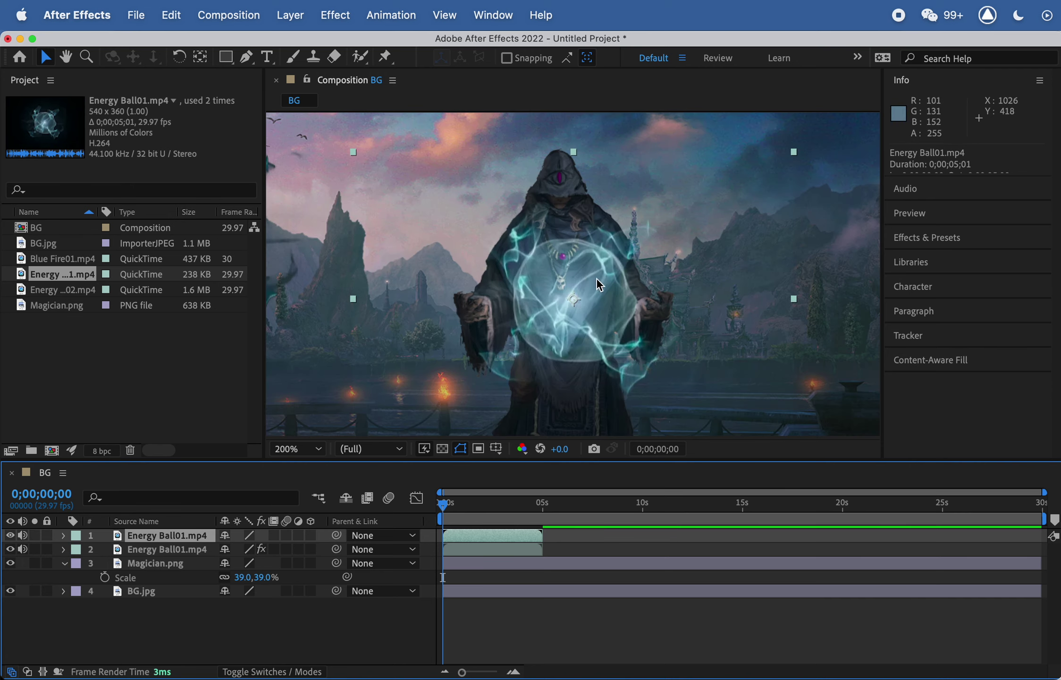
Step: Move the Screen-blended energy ball over different parts of the scene and place it between the magician's hands at about 989, 416.5
mouse_move(596, 277)
left_mouse_down()
mouse_move(561, 248)
mouse_move(600, 270)
mouse_move(591, 267)
left_mouse_up()
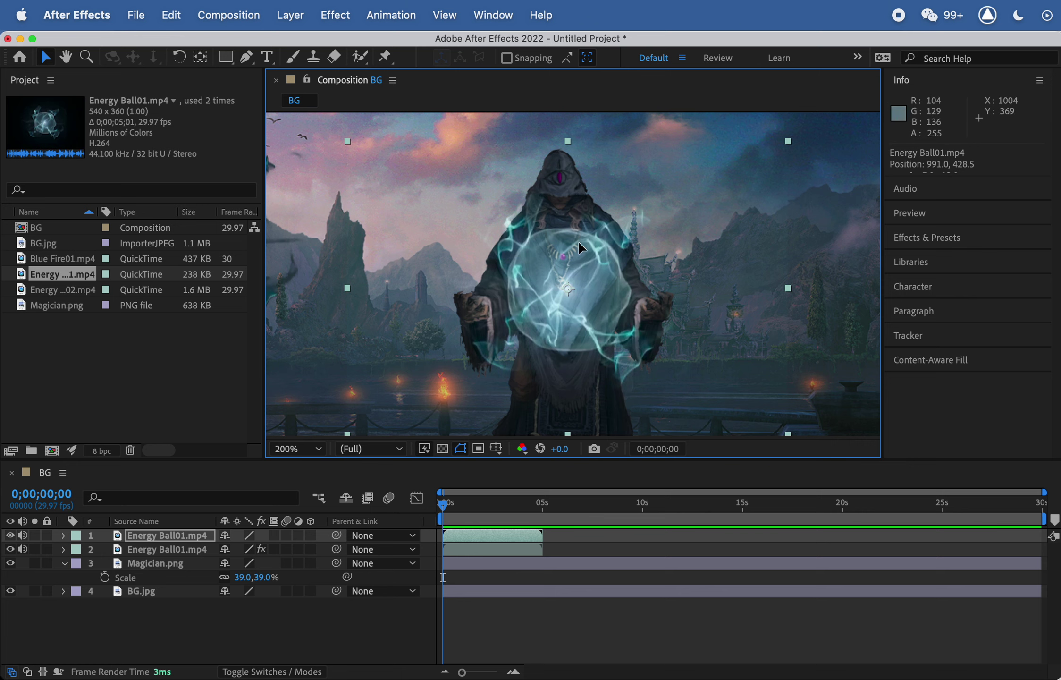
left_click_drag(579, 240, 576, 269)
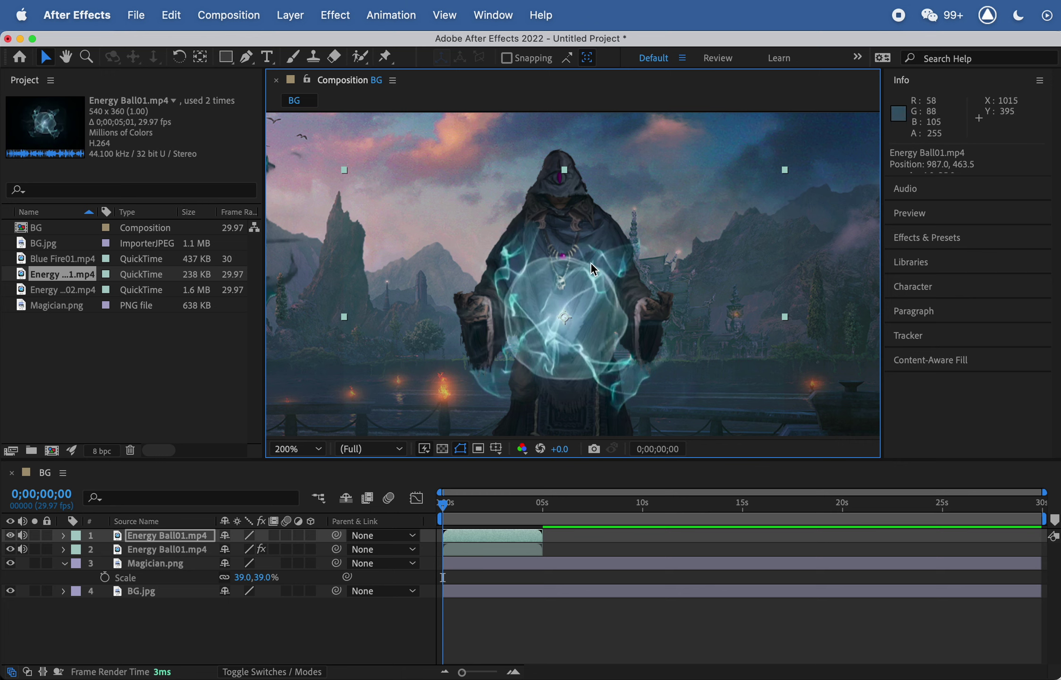
left_click_drag(555, 310, 395, 187)
key("comma")
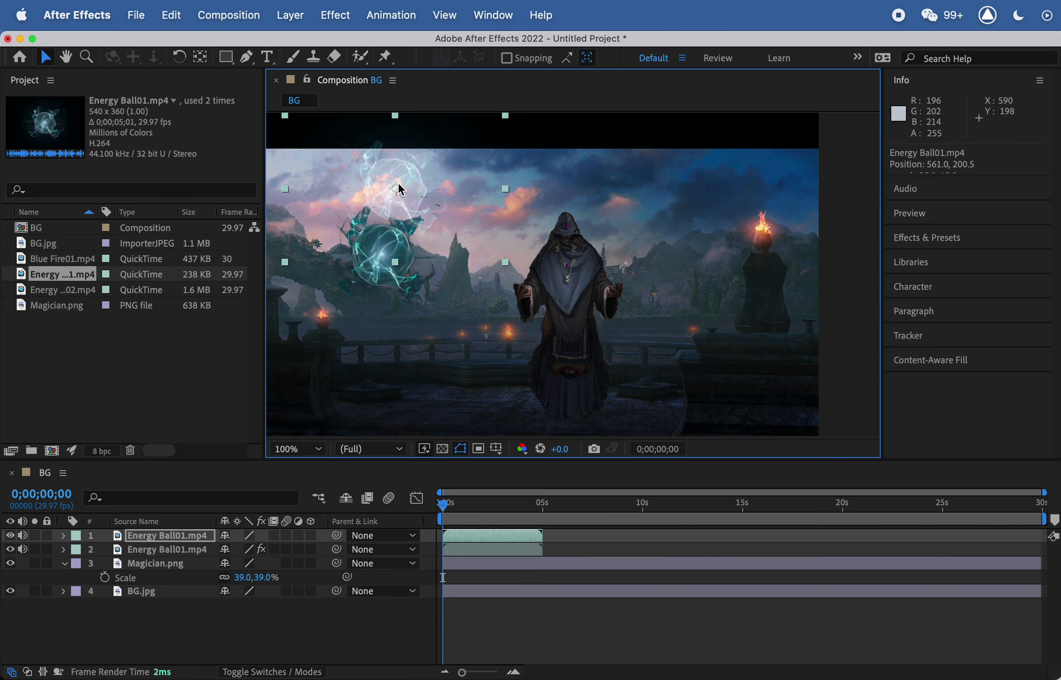
left_click_drag(398, 182, 587, 277)
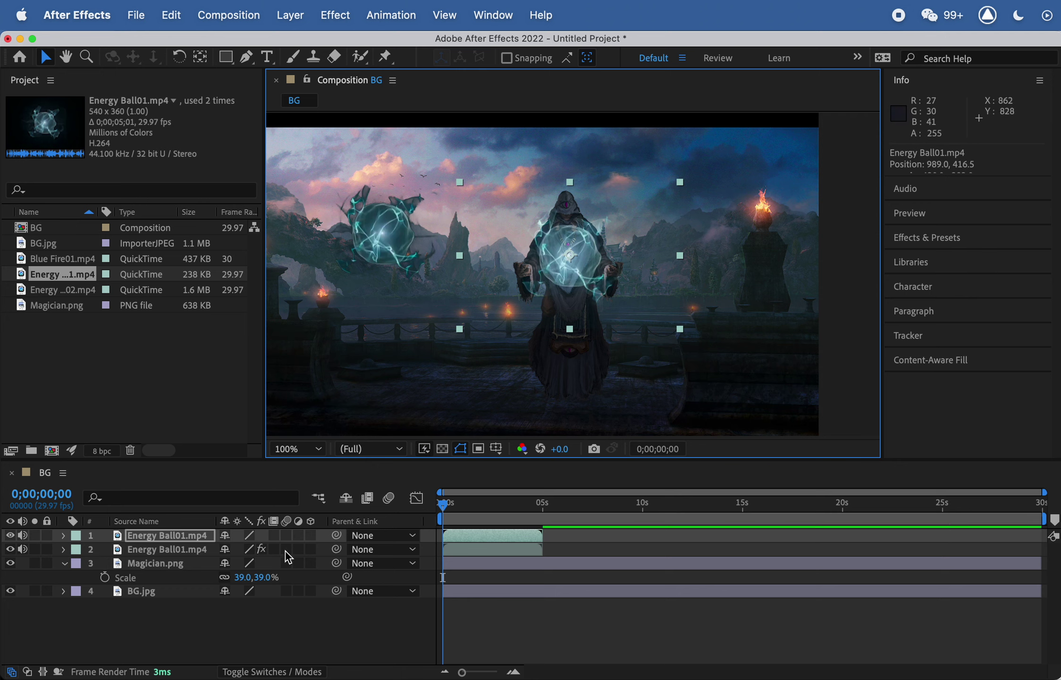
Step: Try the Normal blending mode on the topmost Energy Ball01.mp4 layer for comparison, and undo the change
right_click(191, 539)
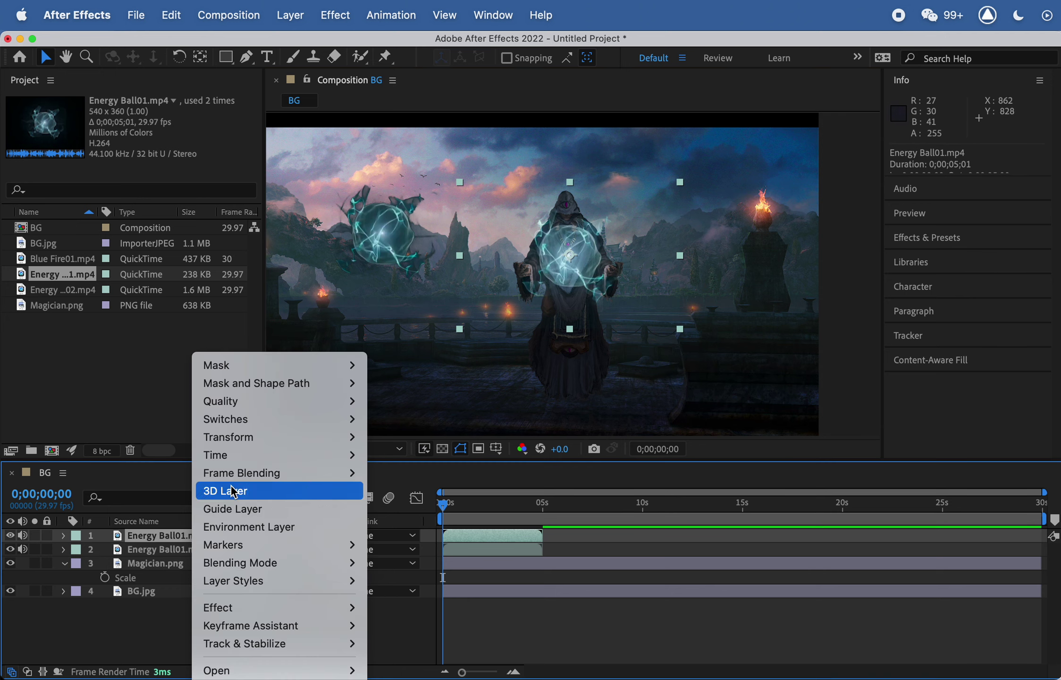
mouse_move(259, 563)
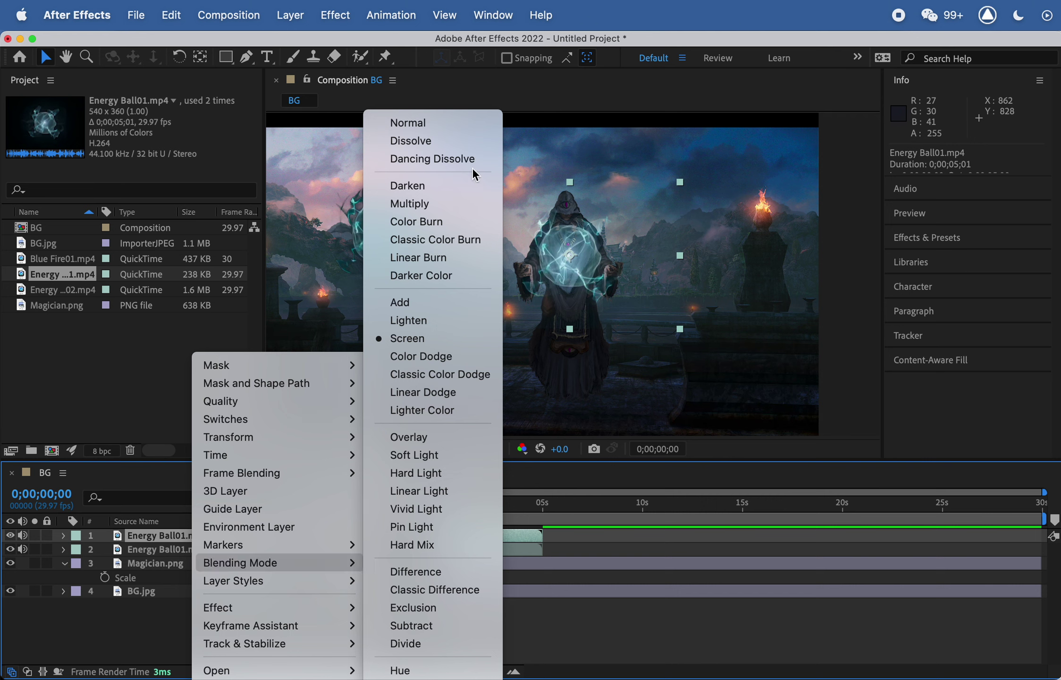
left_click(467, 123)
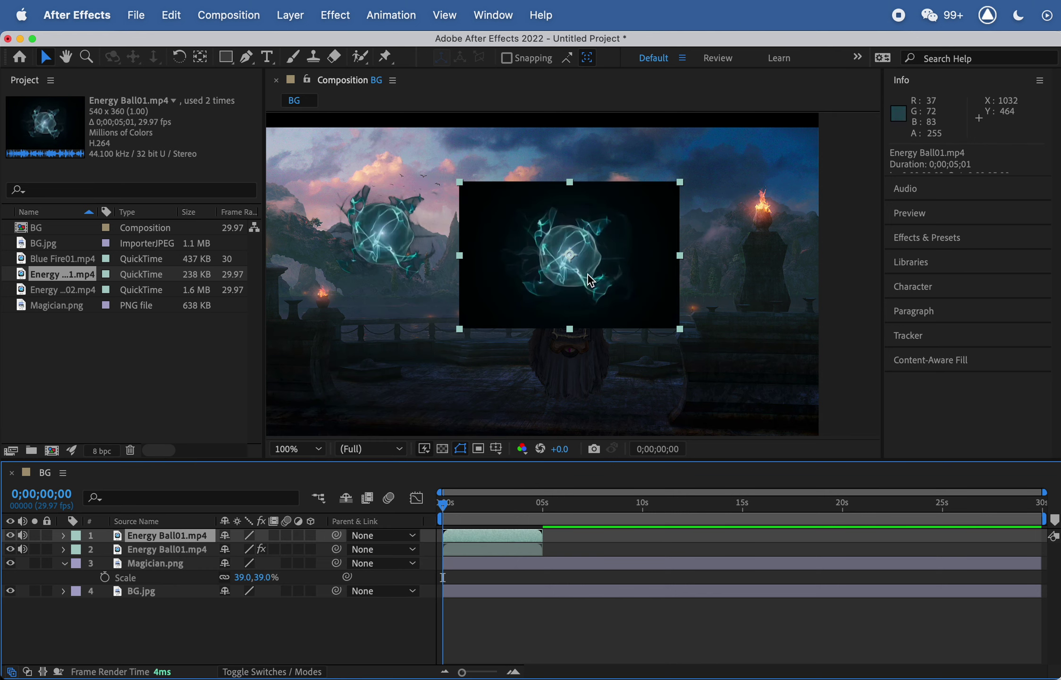
key("super+z")
Step: Move the Color Range-keyed energy ball over dark and bright background areas for comparison, ending at about 555, 428.5
left_click_drag(388, 230, 437, 352)
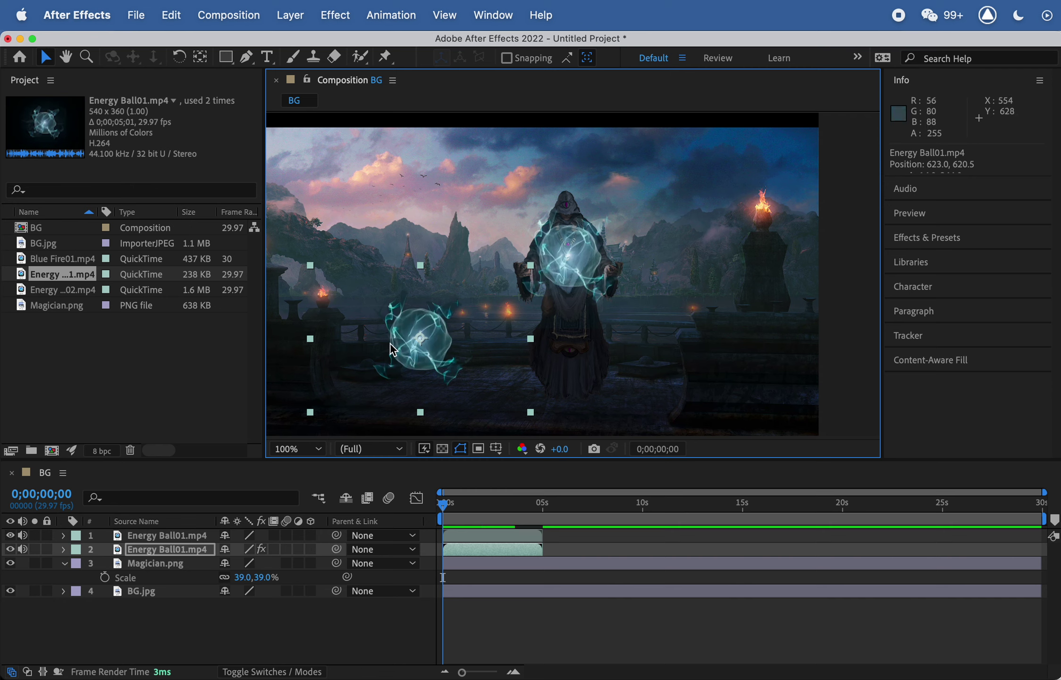
left_click_drag(422, 347, 383, 192)
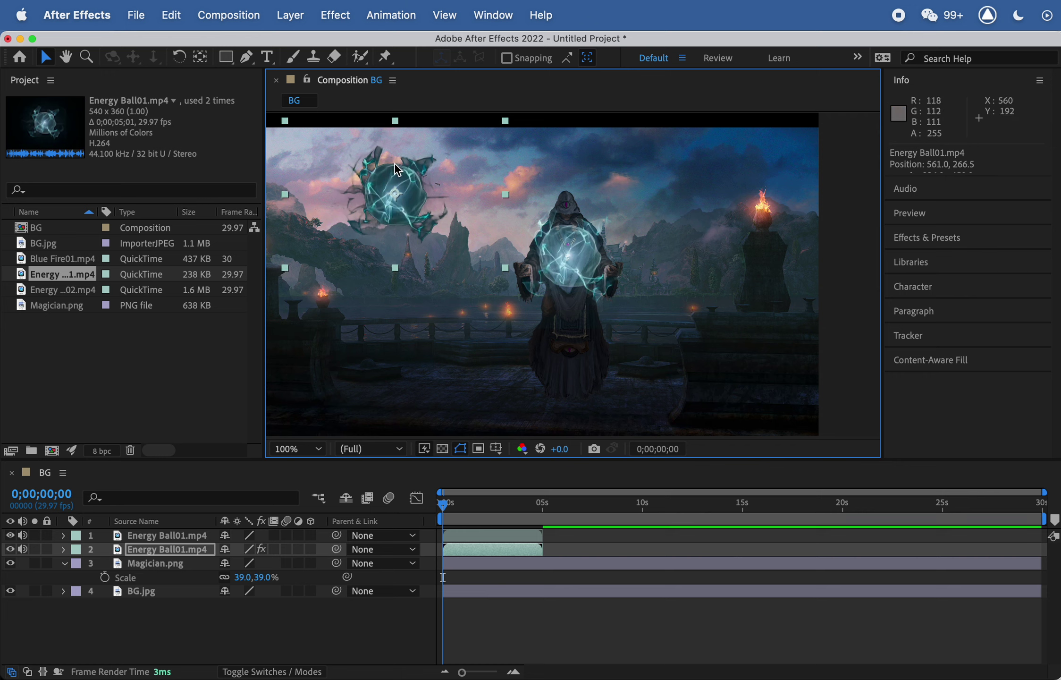
left_click_drag(396, 169, 393, 235)
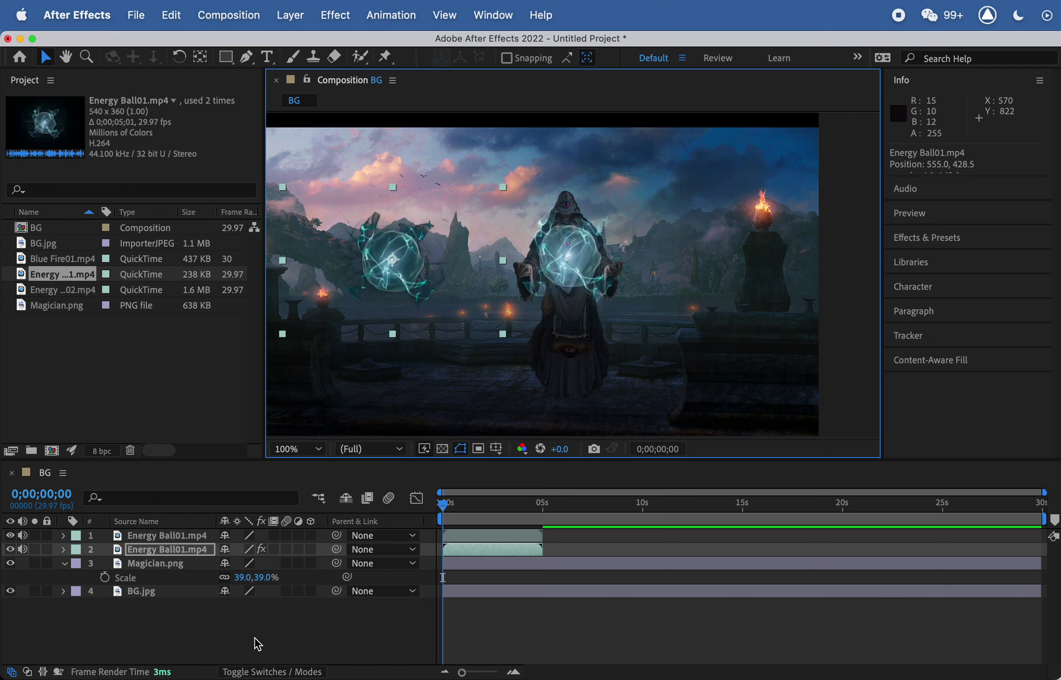
Step: Delete the Color Range-keyed Energy Ball01.mp4 layer and select the remaining Screen-blended energy ball layer
left_click(154, 563)
left_click(154, 554)
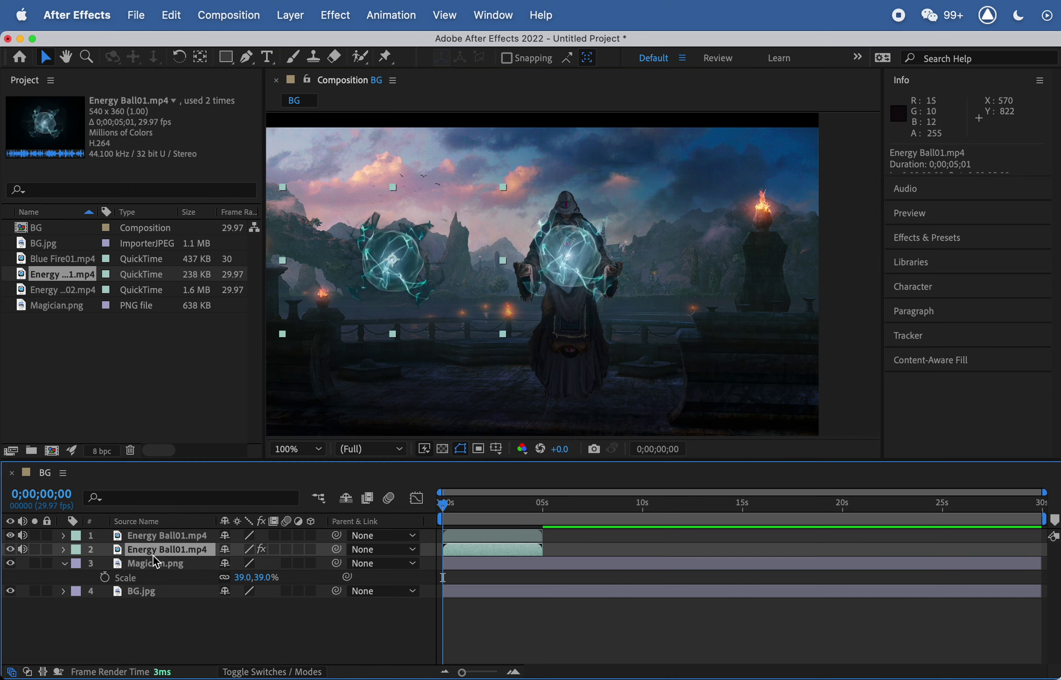
key("Delete")
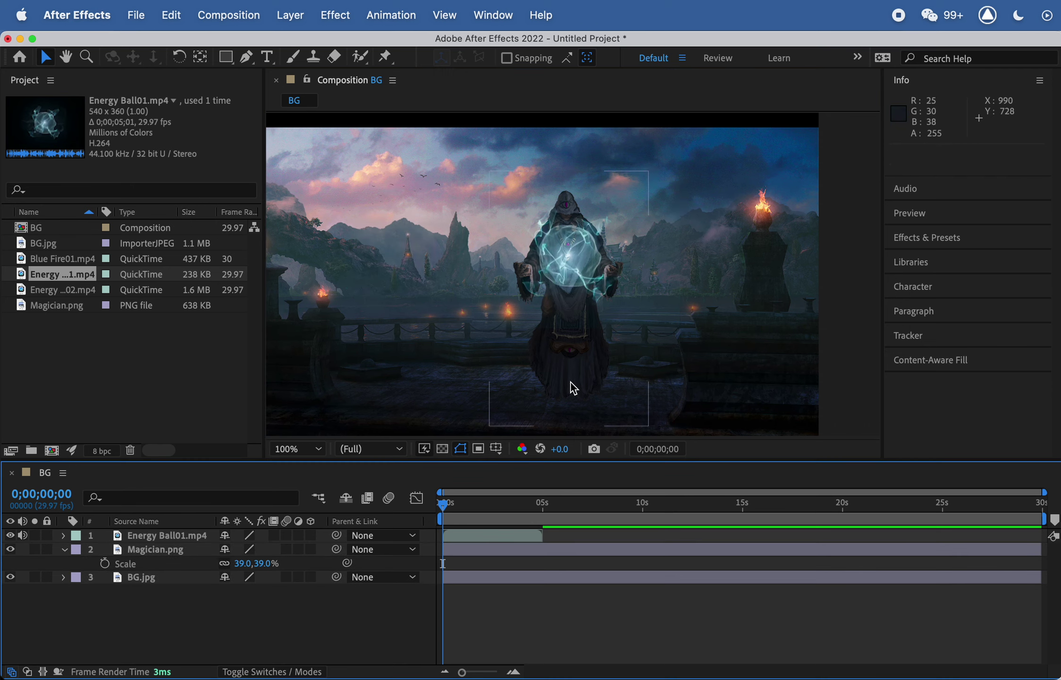
left_click(190, 534)
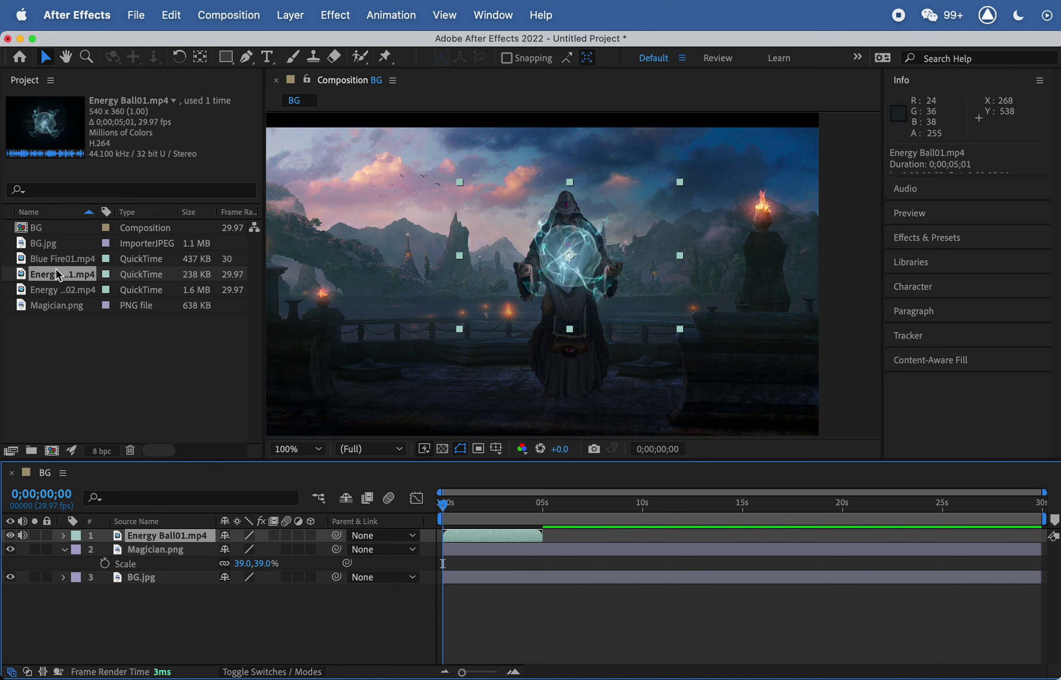
Step: Add Blue Fire01.mp4 as the topmost layer and set the current time to 0;00;00;11
left_click(45, 255)
left_click_drag(45, 257, 160, 535)
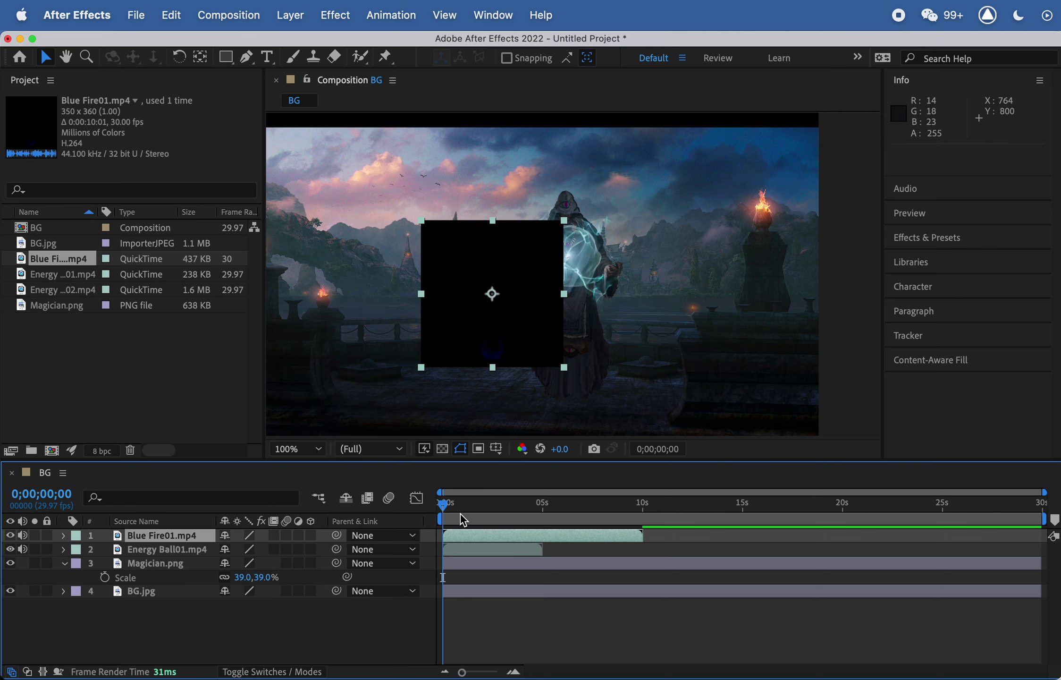
mouse_move(460, 514)
left_mouse_down()
mouse_move(489, 508)
mouse_move(450, 518)
left_mouse_up()
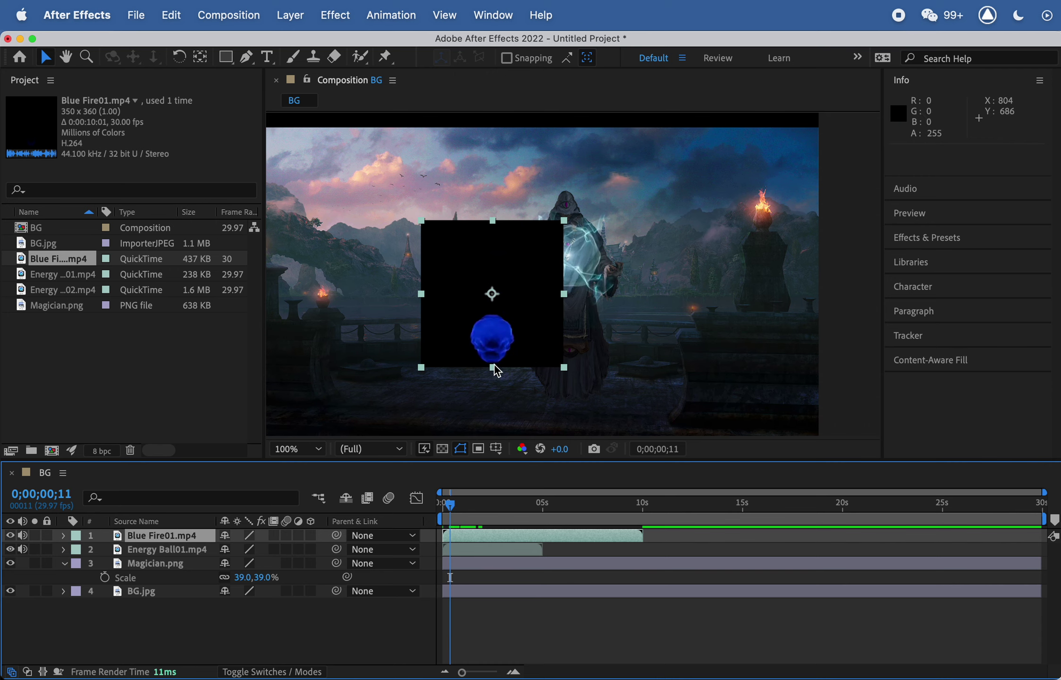
Step: Place the blue fire clip over the torch on the left pedestal at about 202, 217.5, with the current time at 0;00;00;12
key("space")
left_click_drag(448, 355, 678, 332)
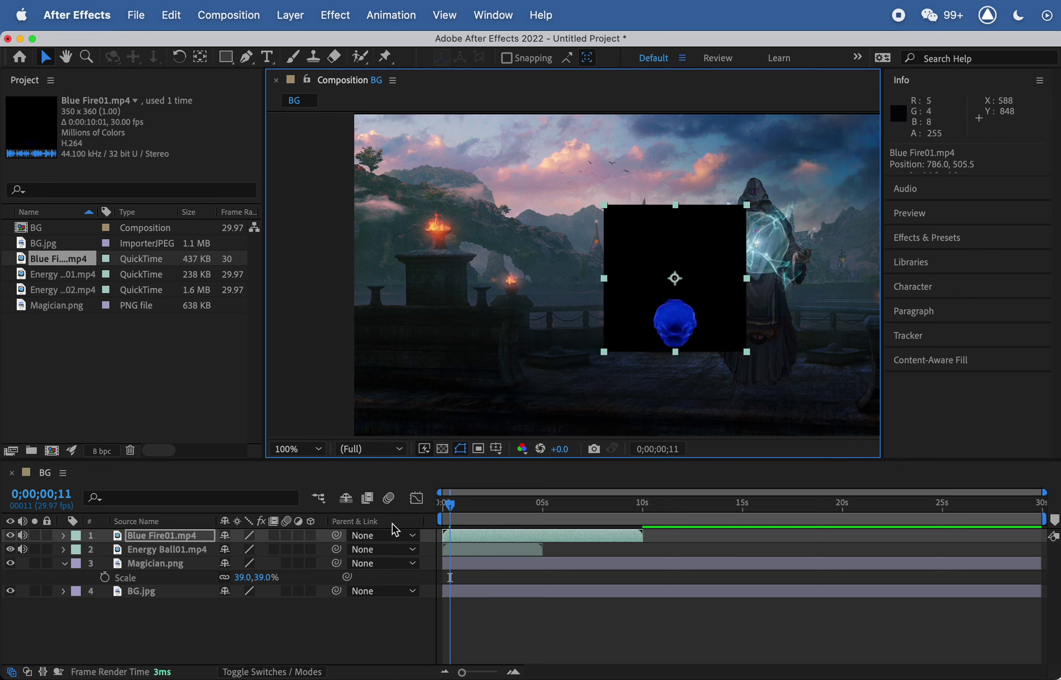
left_click_drag(446, 506, 451, 506)
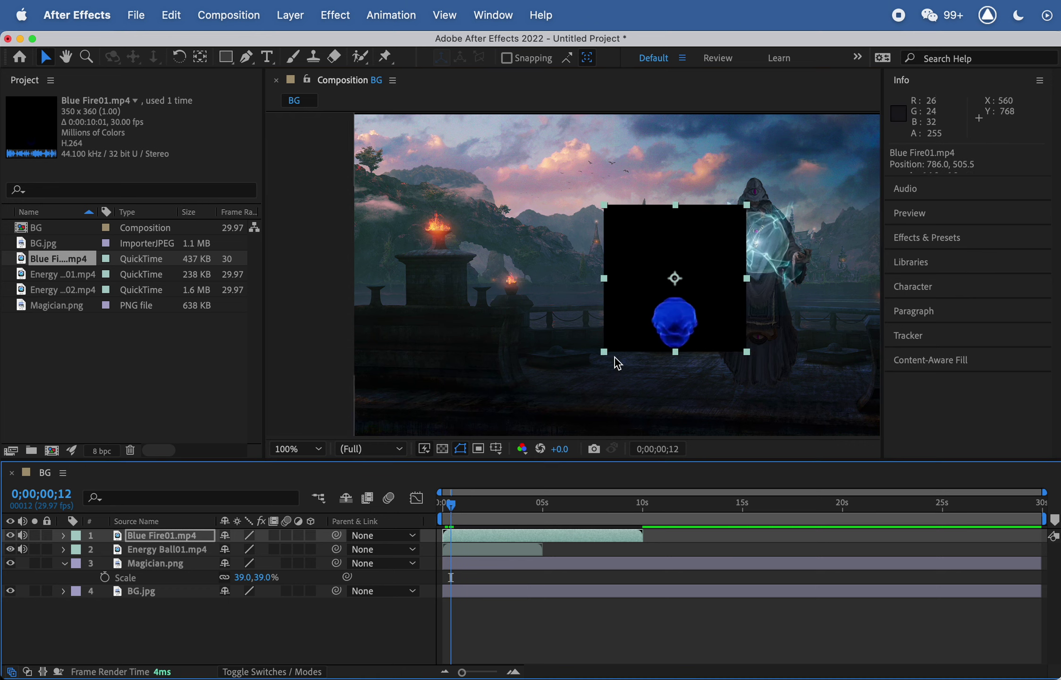
left_click_drag(666, 324, 443, 212)
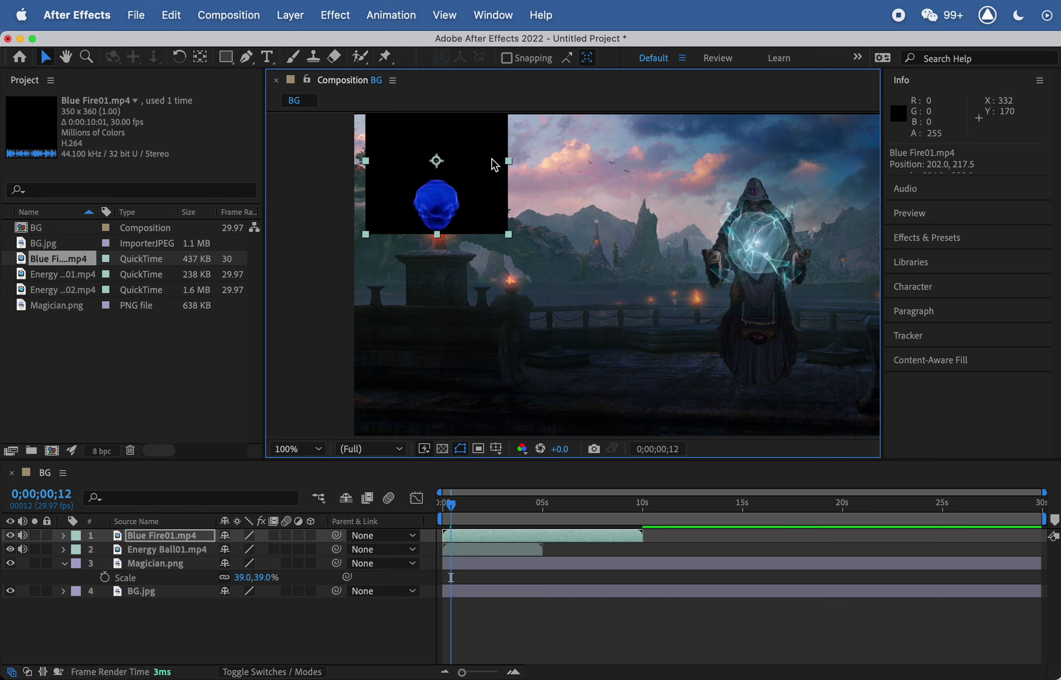
Step: Set the blending mode of the Blue Fire01.mp4 layer to Screen
right_click(167, 534)
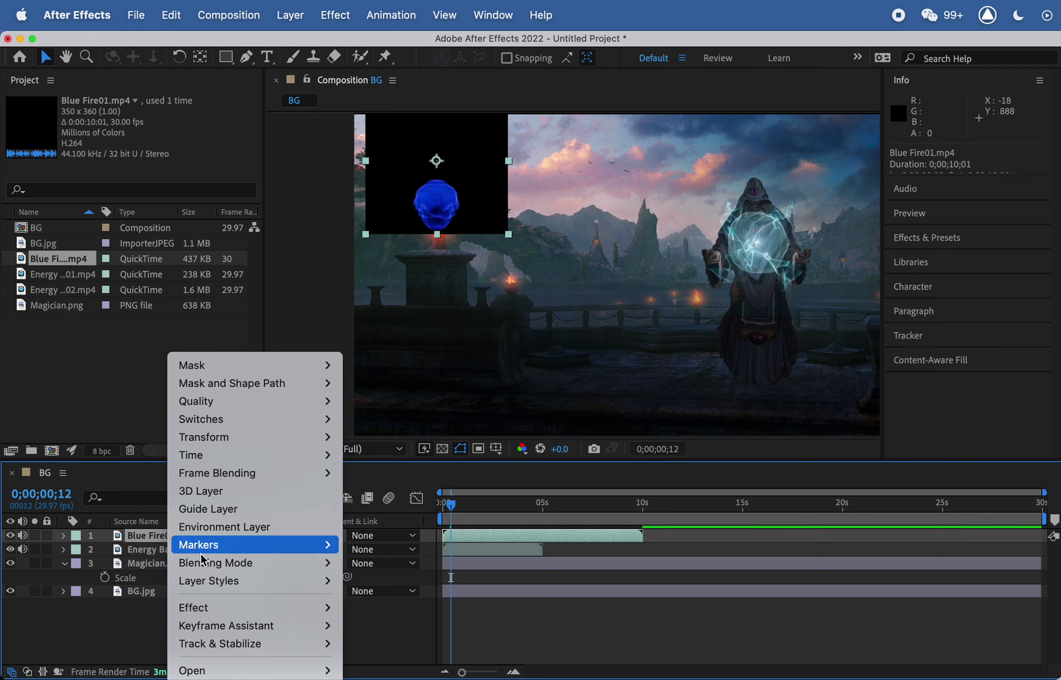
mouse_move(207, 562)
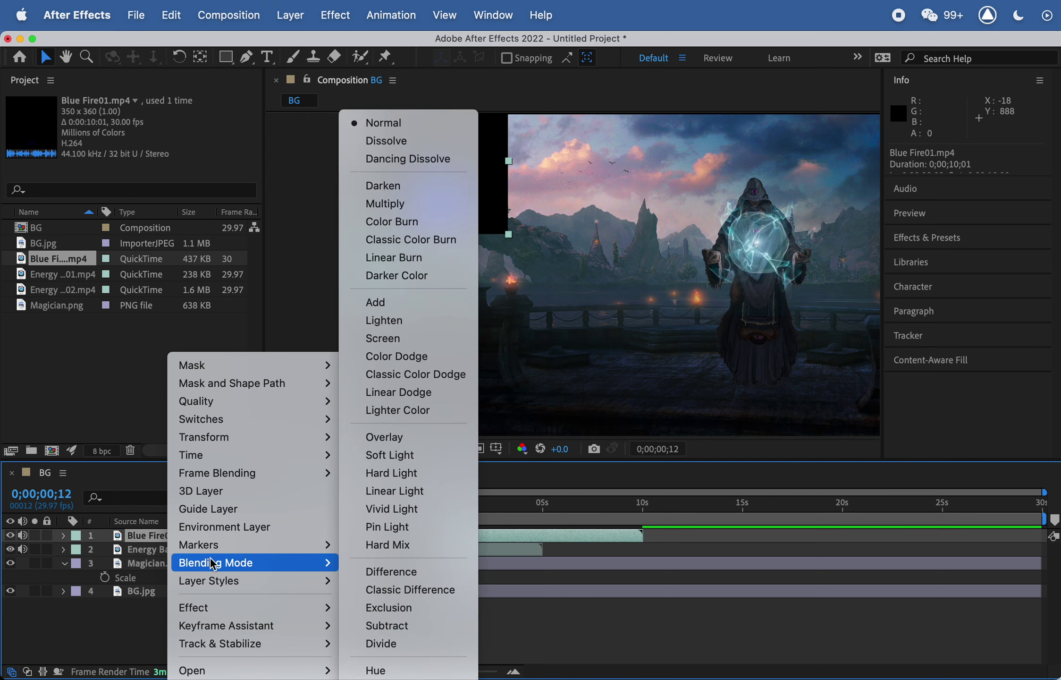
left_click(396, 338)
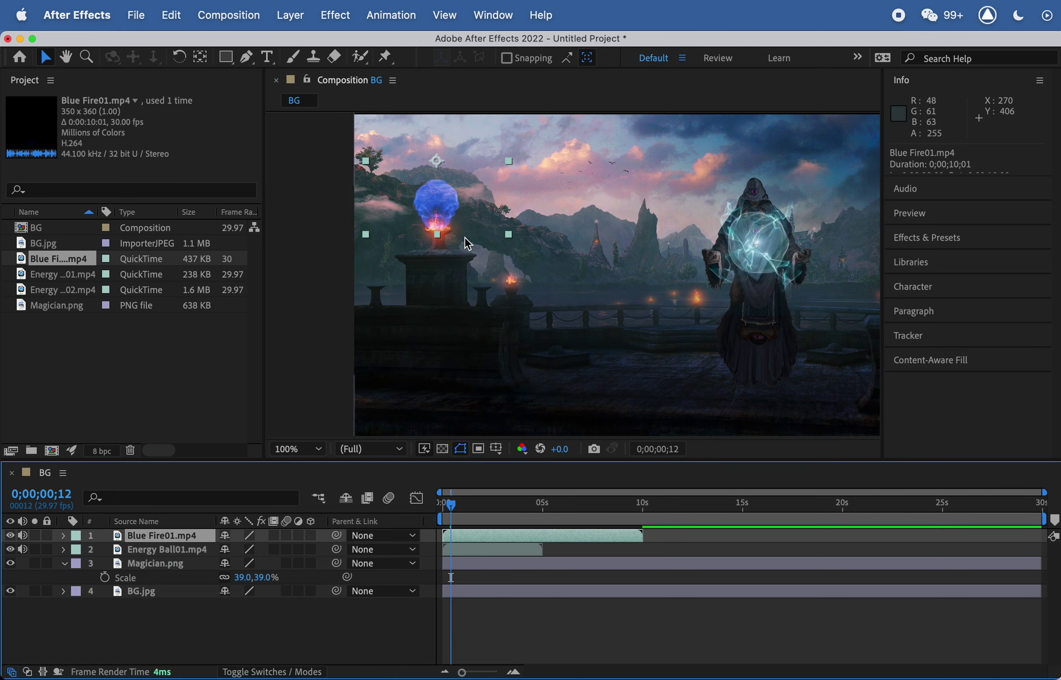
Step: Preview the composition from the start, compare the clip lengths in the timeline, and return the current time to 0;00;00;00
key("space")
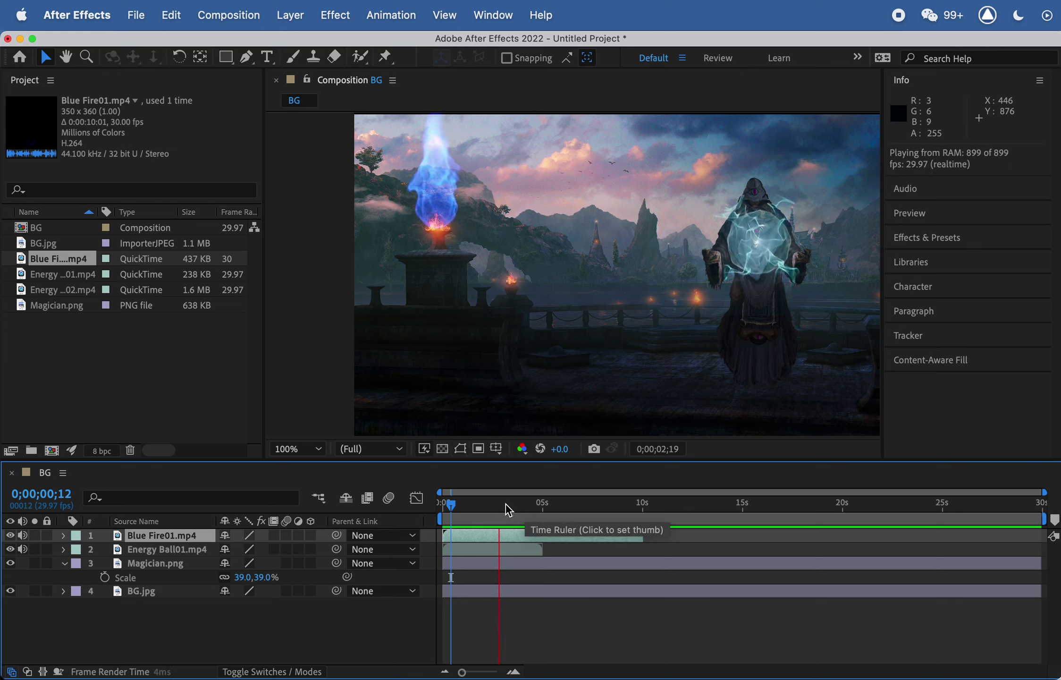
left_click(503, 505)
left_click_drag(501, 508, 409, 507)
key("space")
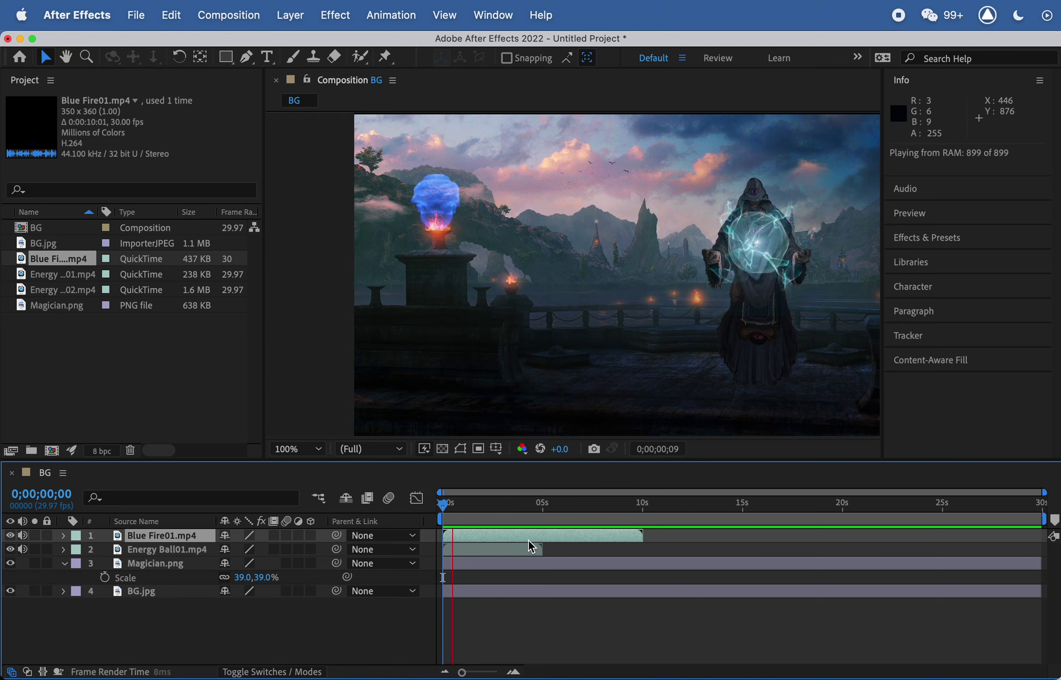
key("space")
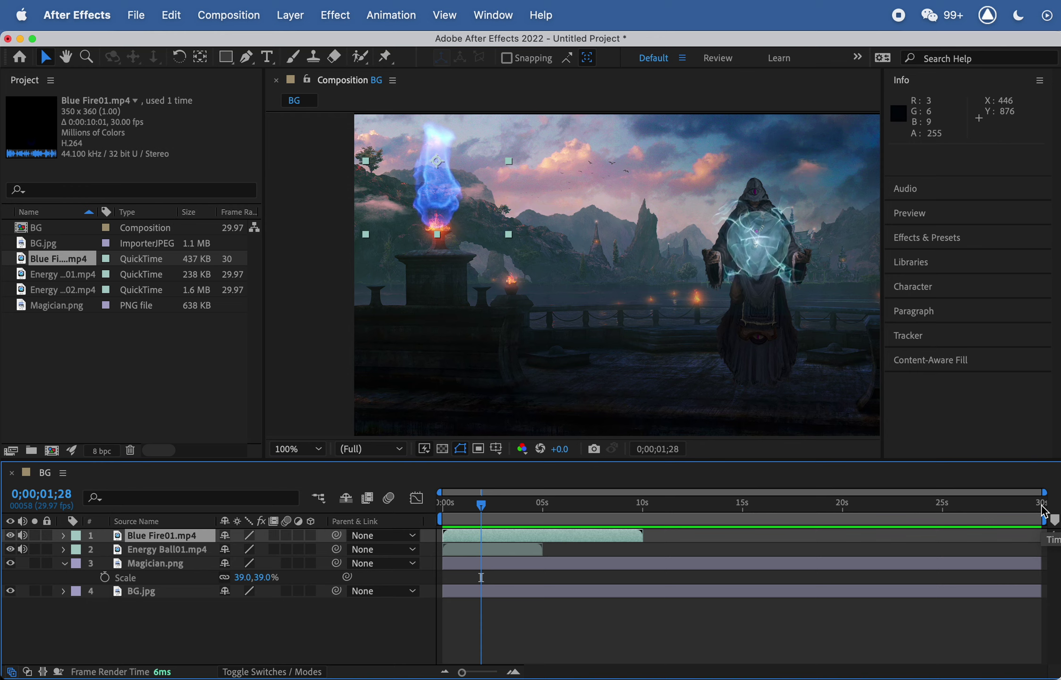
left_click(488, 549)
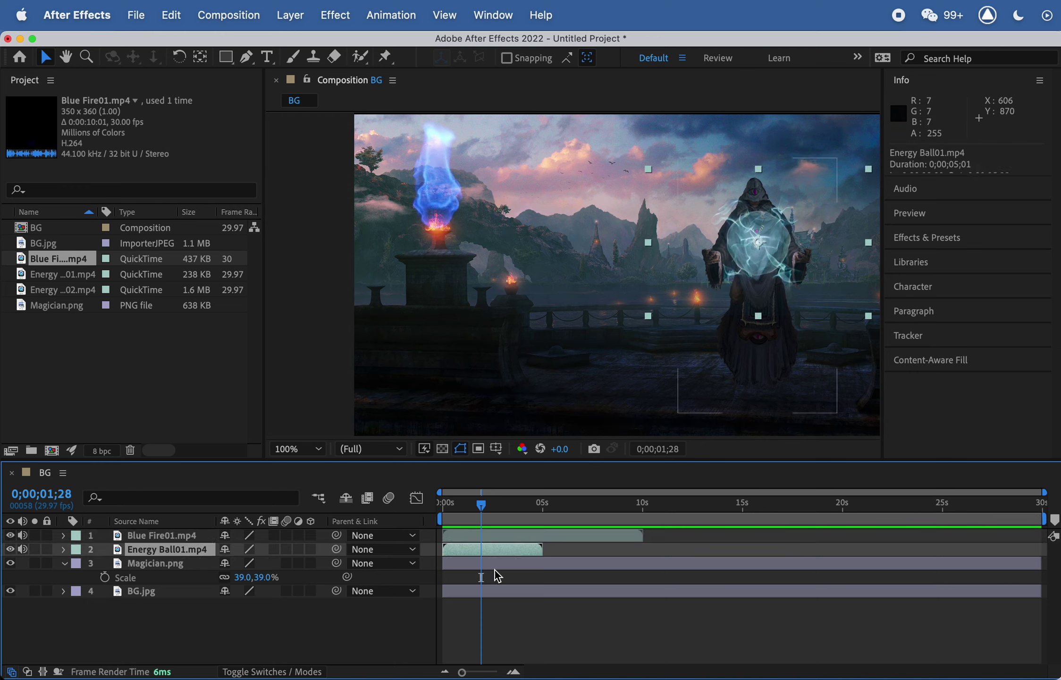
left_click_drag(504, 507, 361, 510)
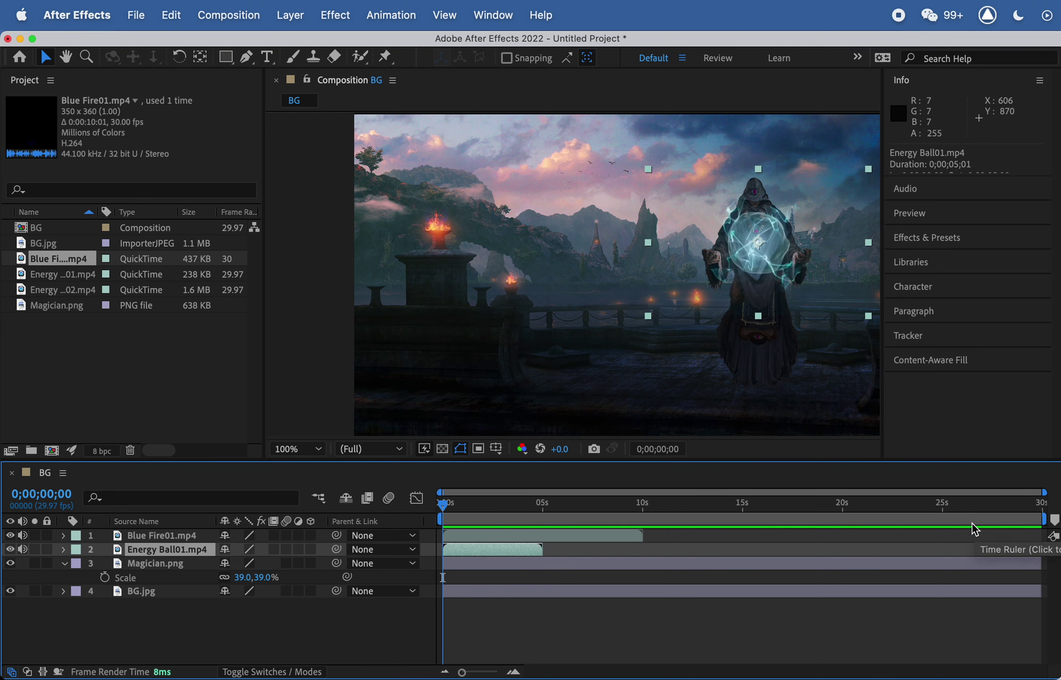
Step: Set the duration of the BG composition to 0;00;10;00
right_click(39, 231)
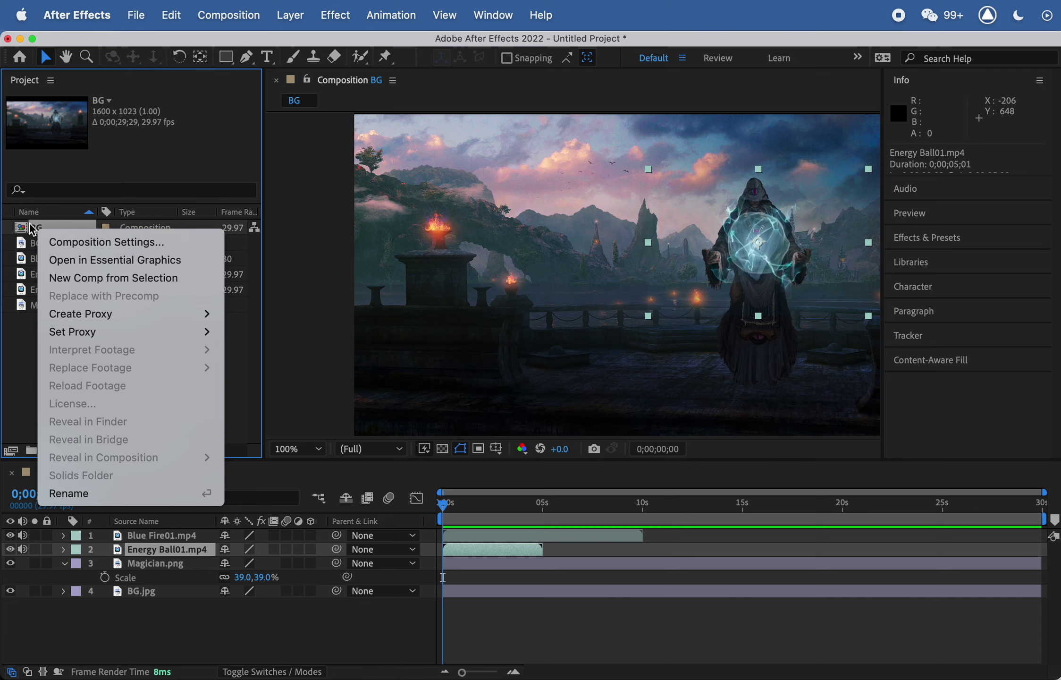
left_click(107, 243)
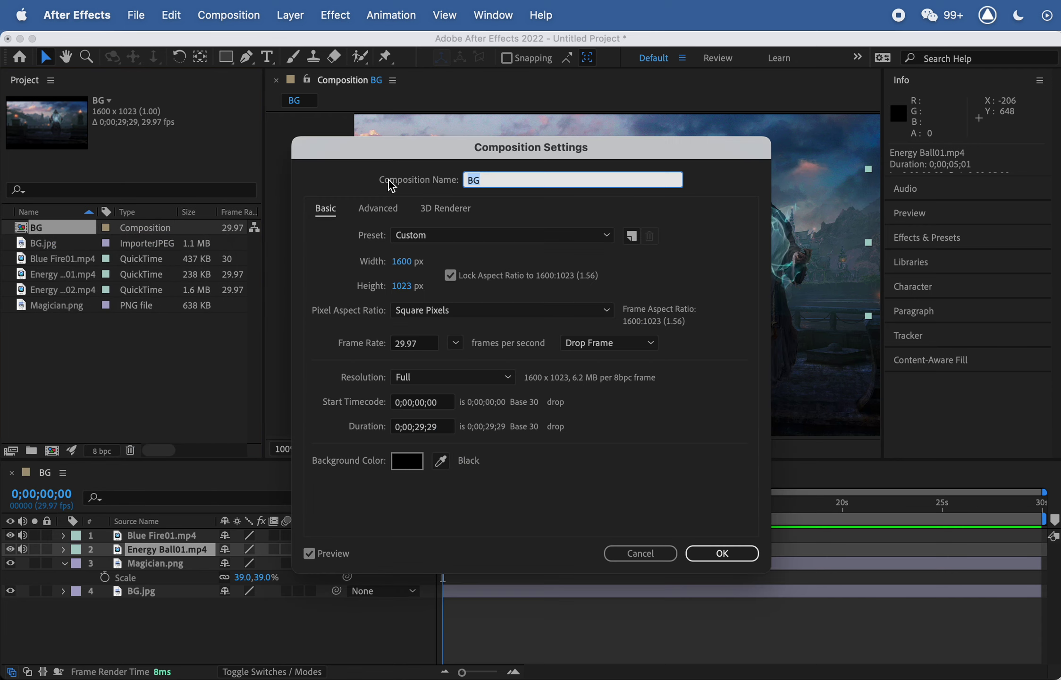
left_click_drag(418, 155, 736, 73)
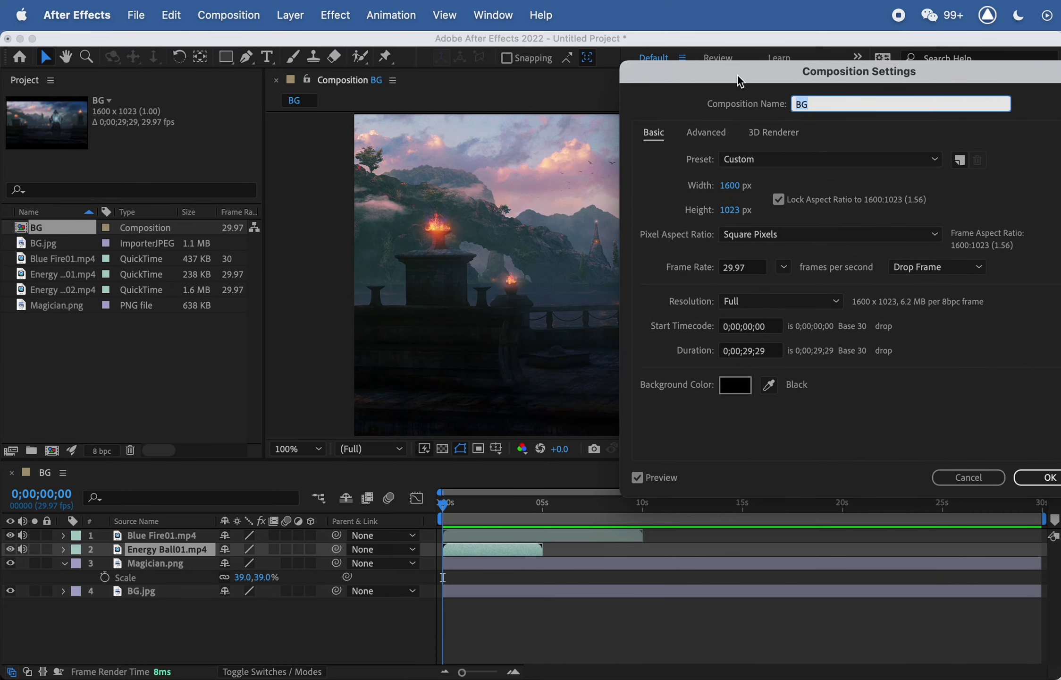
left_click(747, 350)
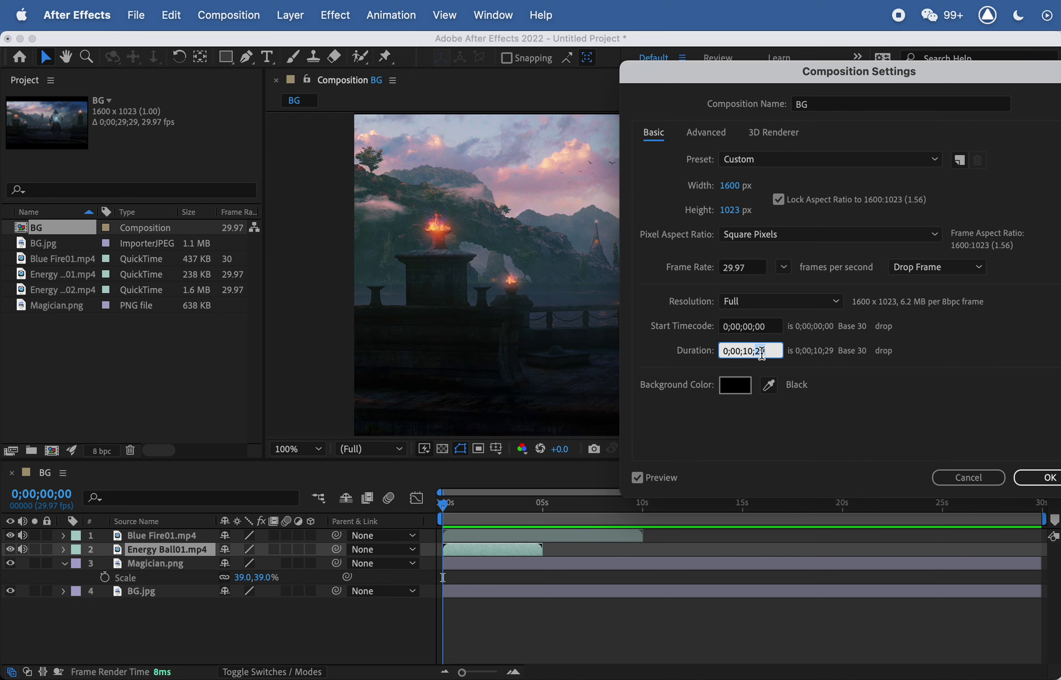
type("00")
left_click(1049, 477)
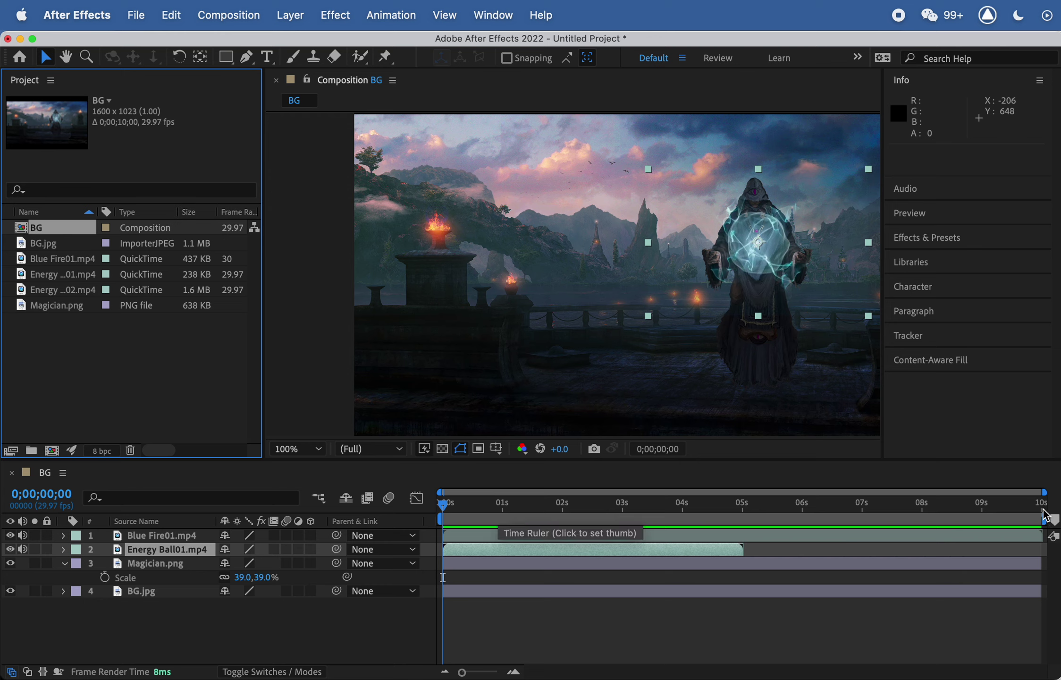
Step: Duplicate the Energy Ball01.mp4 layer and shift the copy in time so it starts where the original clip ends, at about 5 seconds
left_click(648, 546)
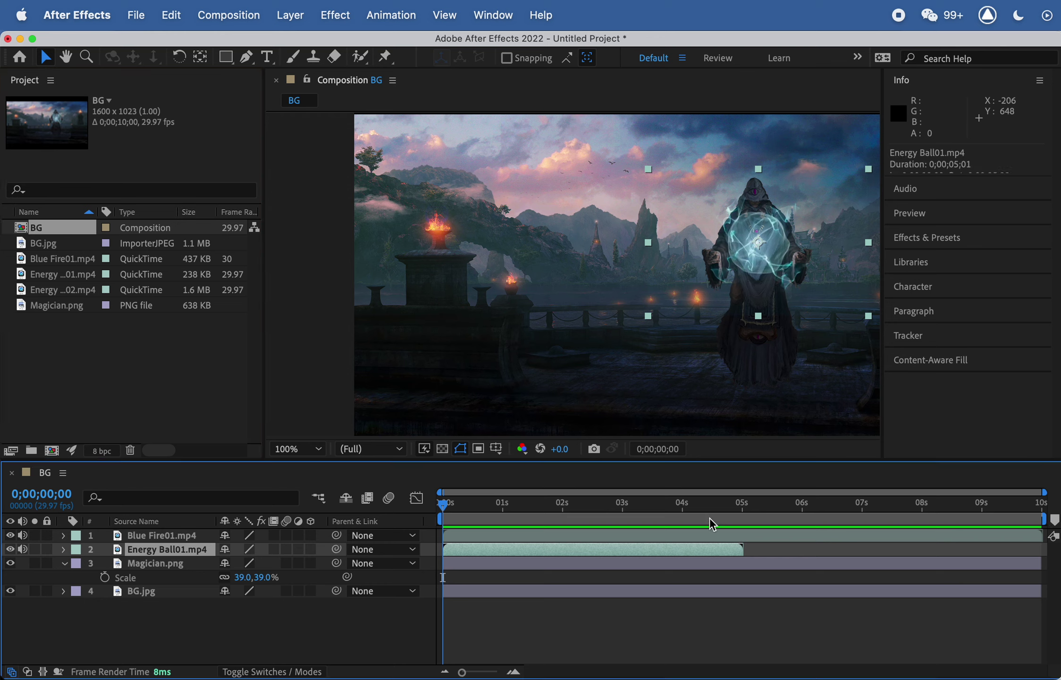
left_click_drag(667, 505, 712, 509)
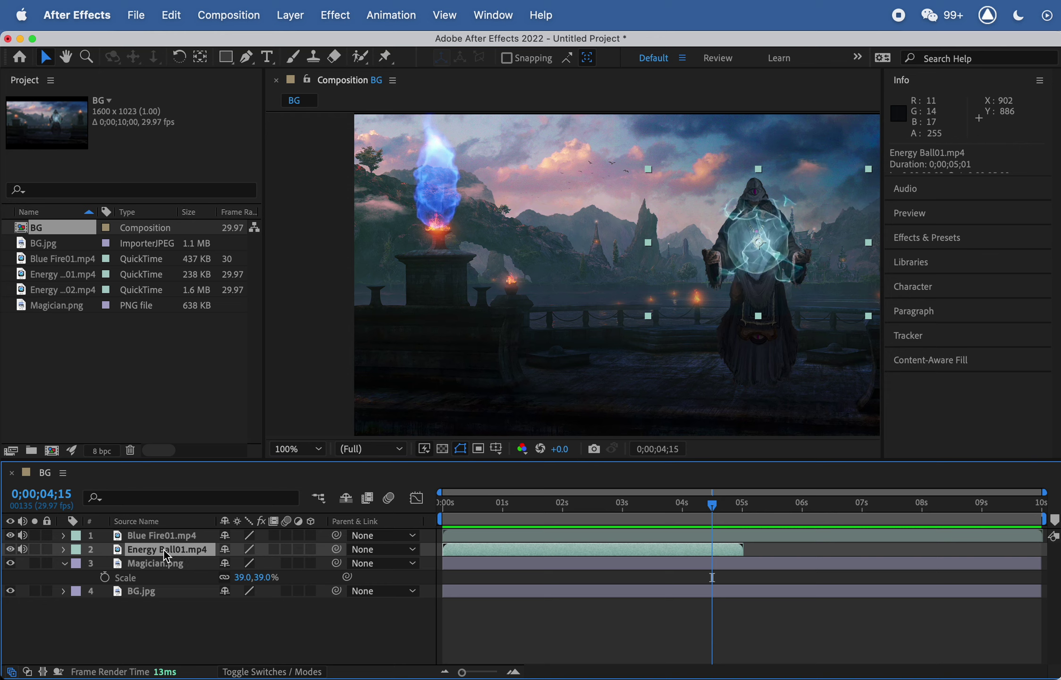
key("super+d")
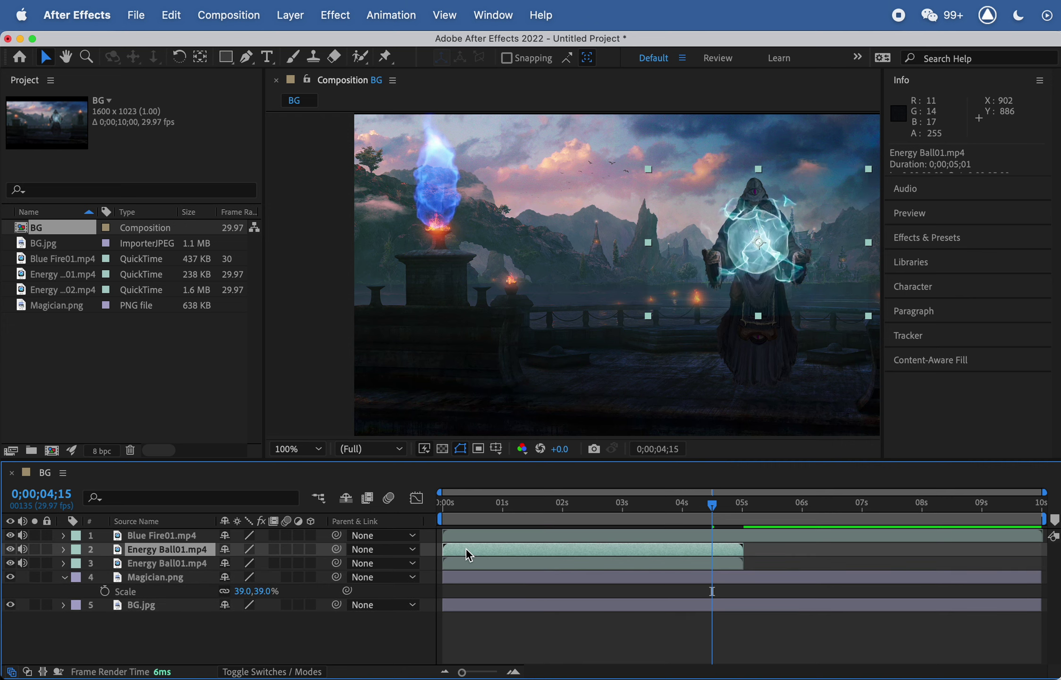
left_click_drag(466, 552, 766, 558)
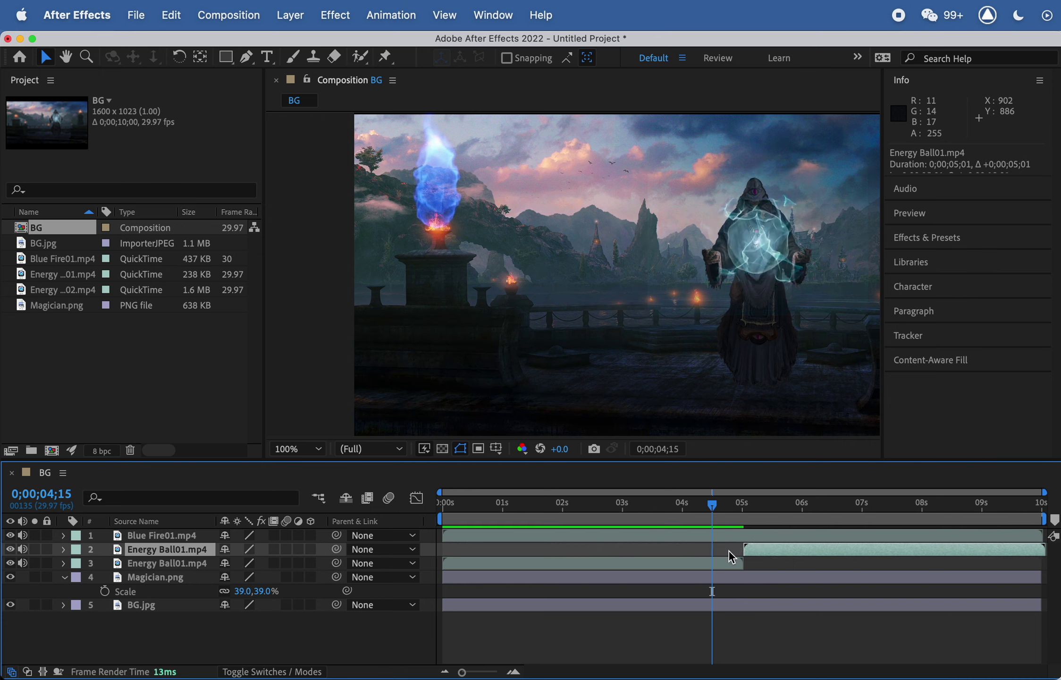
Step: Preview the transition between the two energy ball clips and return the current time to 0;00;00;02
left_click(739, 510)
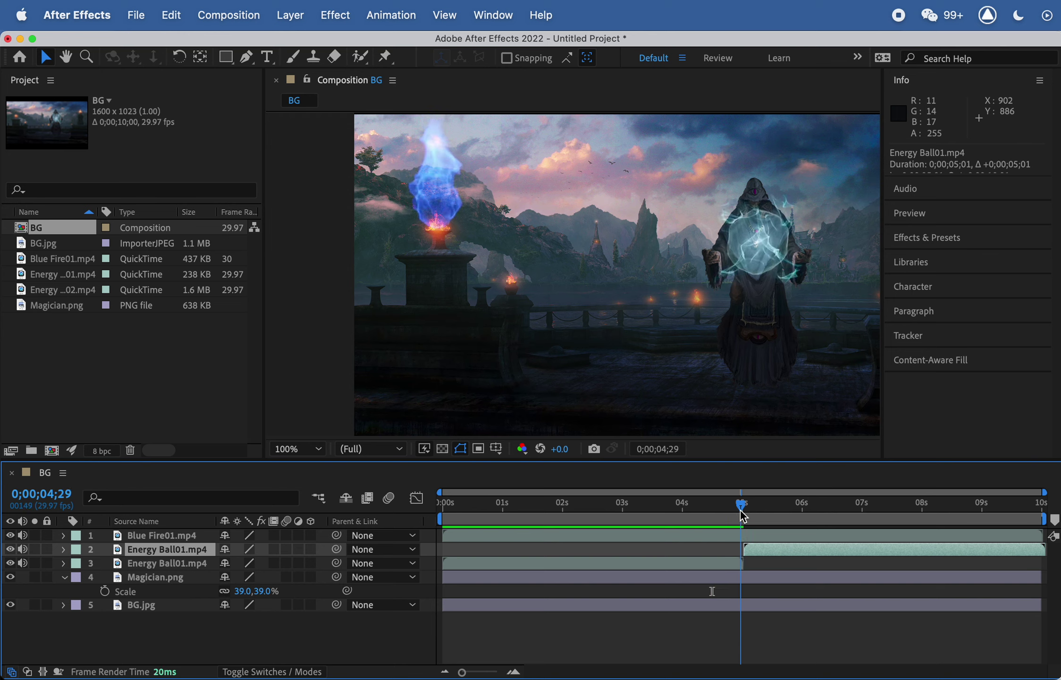
left_click_drag(741, 506, 487, 512)
key("space")
key("space")
key("space")
key("space")
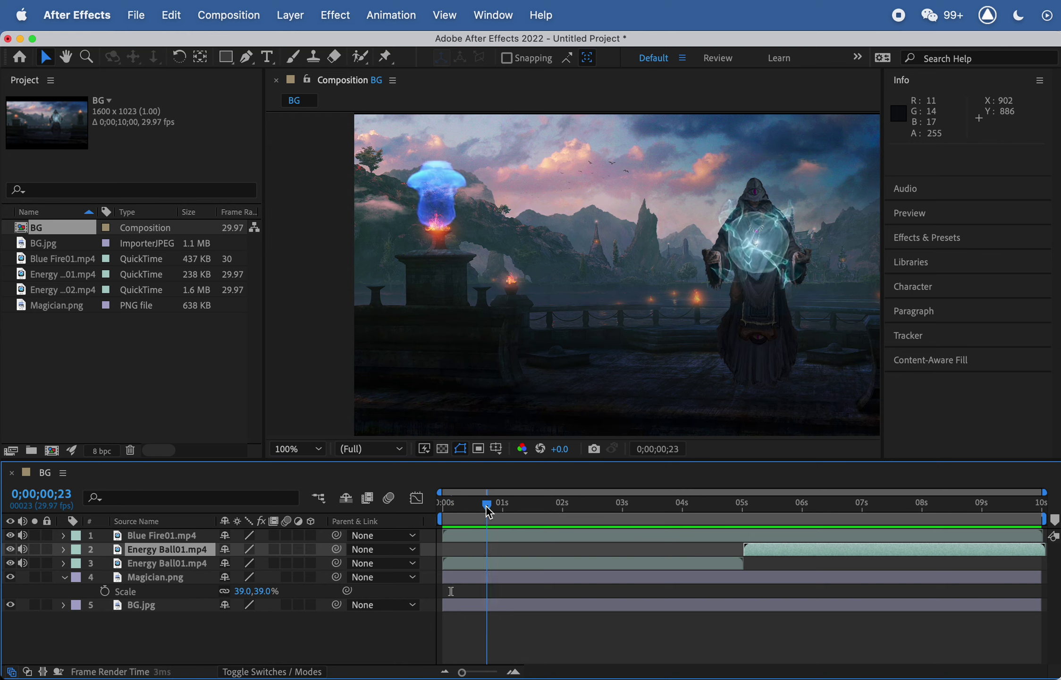
left_click_drag(688, 515, 446, 534)
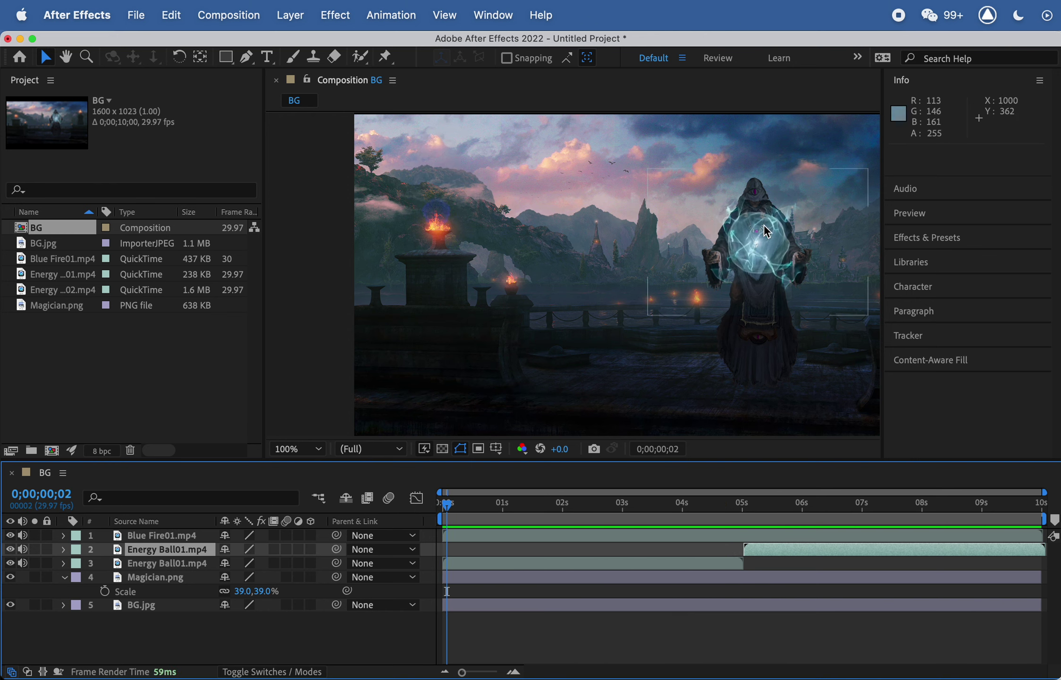
Step: Time-reverse the second Energy Ball01.mp4 clip, with the current time at 0;00;05;09
left_click_drag(729, 513, 760, 512)
left_click(765, 547)
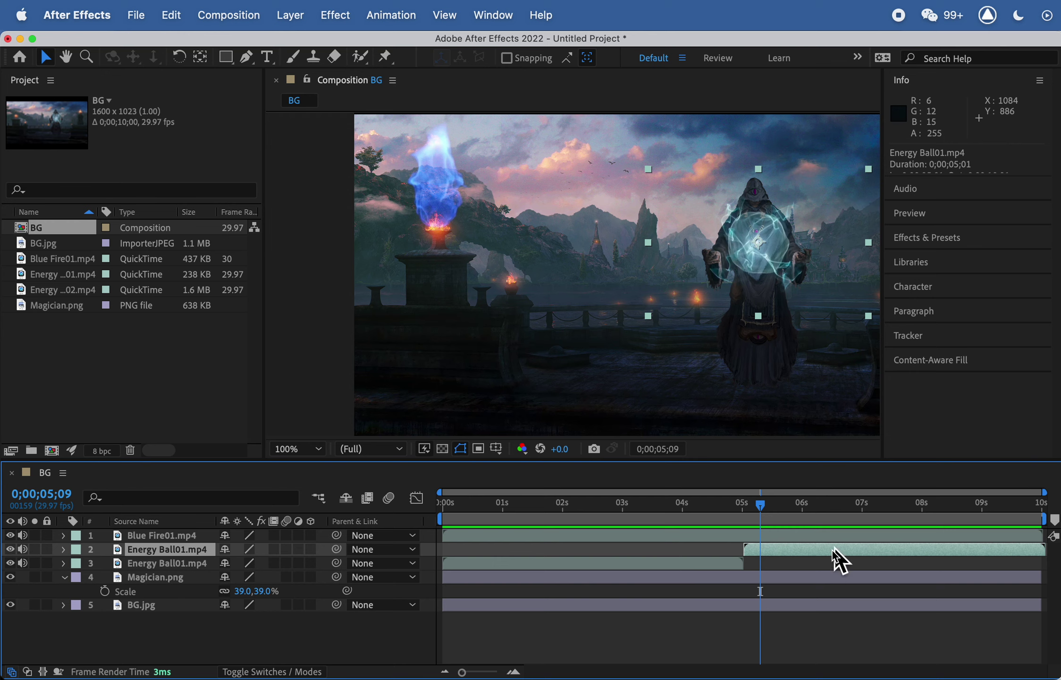
right_click(754, 553)
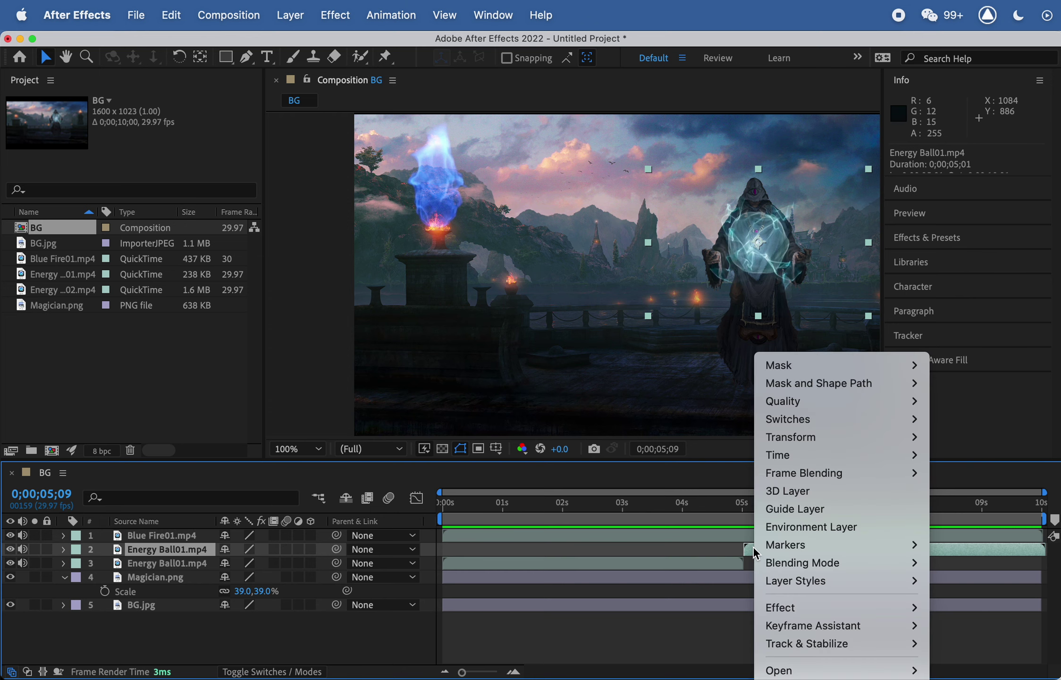
mouse_move(778, 460)
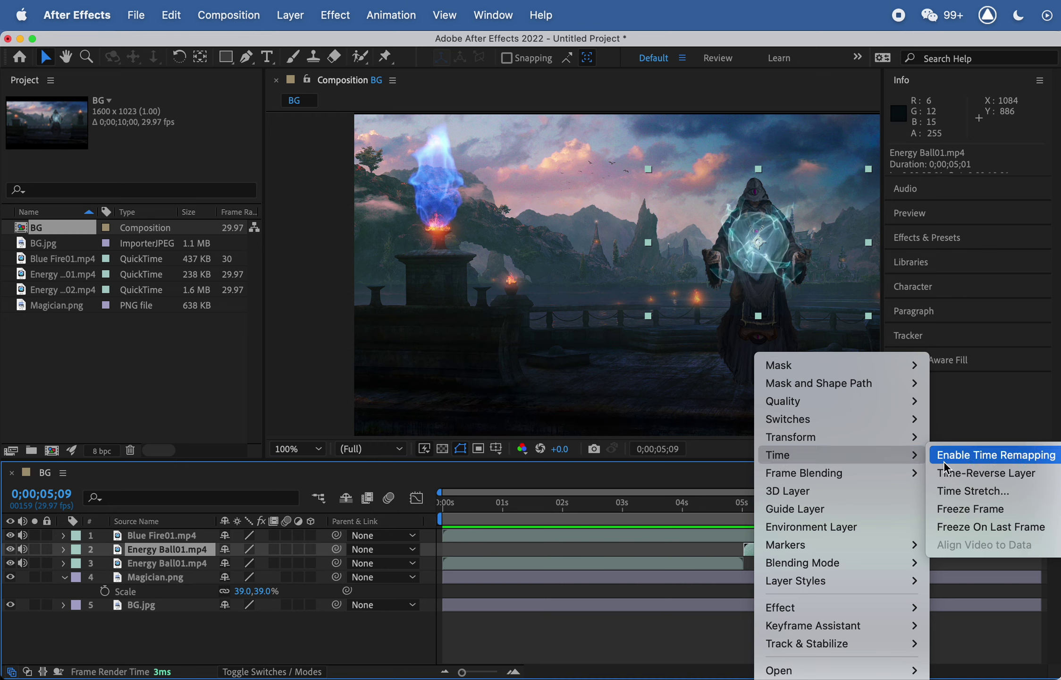
left_click(977, 474)
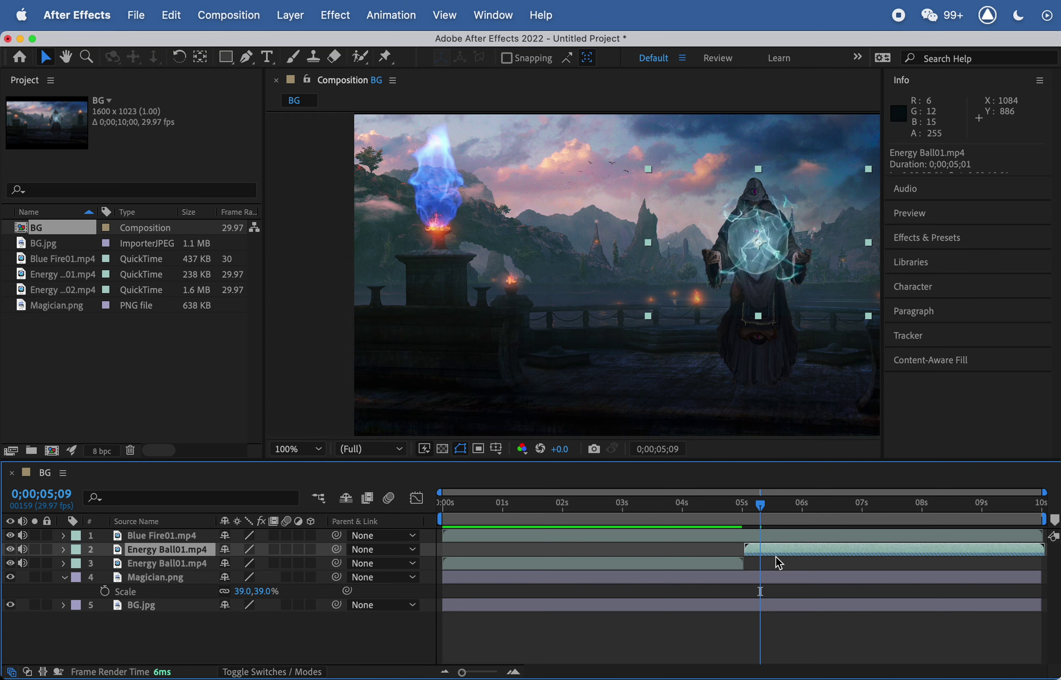
Step: Scrub from the energy ball transition through the reversed clip to 0;00;09;22, ending with the current time at 0;00;03;20
left_click_drag(753, 502, 747, 508)
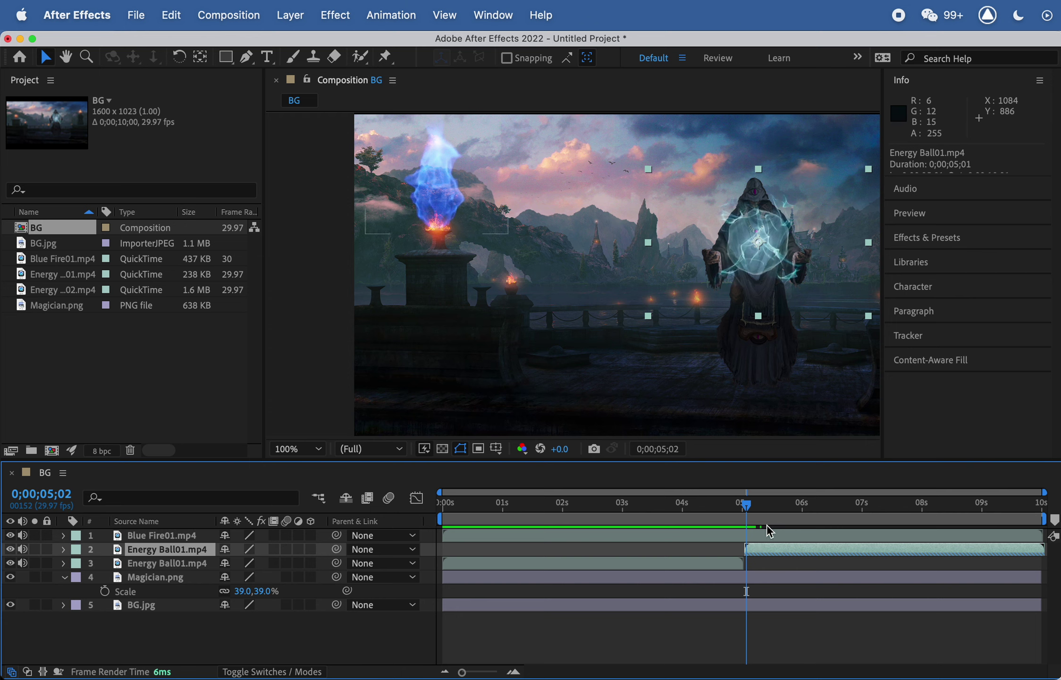
left_click_drag(765, 514, 1027, 517)
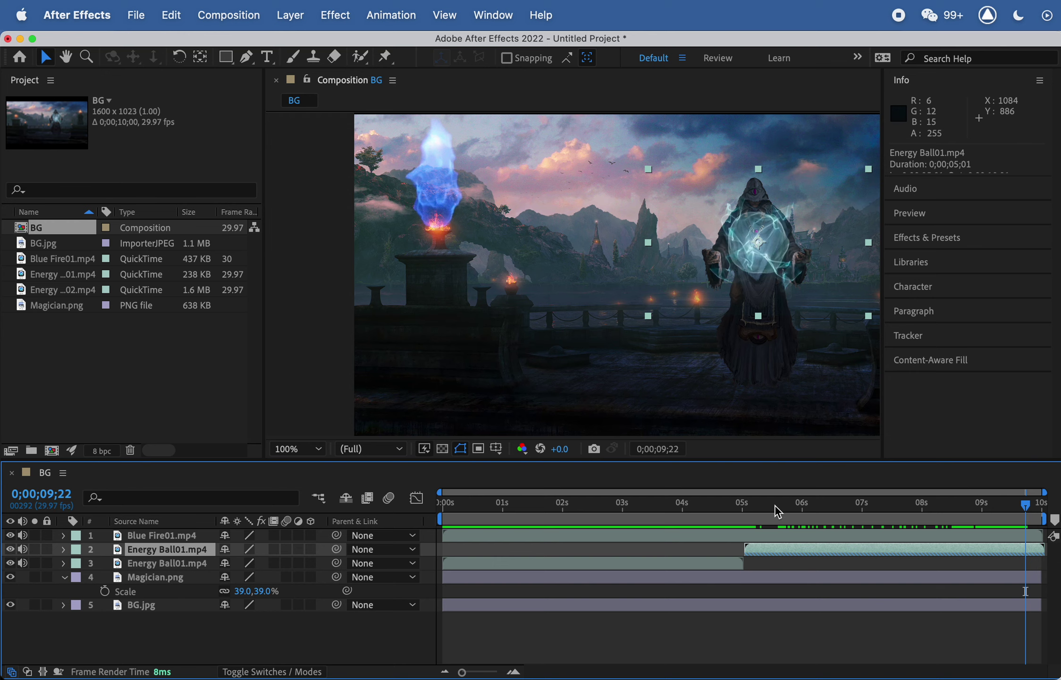
left_click_drag(759, 508, 662, 510)
Step: Duplicate the Blue Fire01.mp4 layer and place the copy over the torch on the right pedestal at about 1460, 177.5
left_click(162, 535)
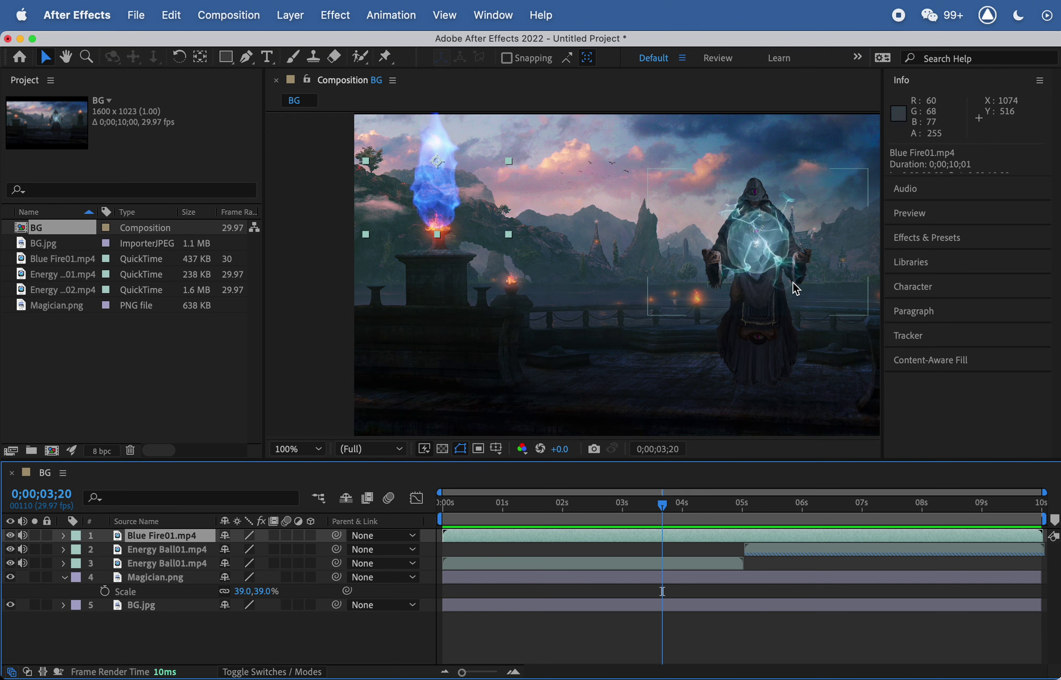
key("h")
left_click_drag(789, 277, 700, 282)
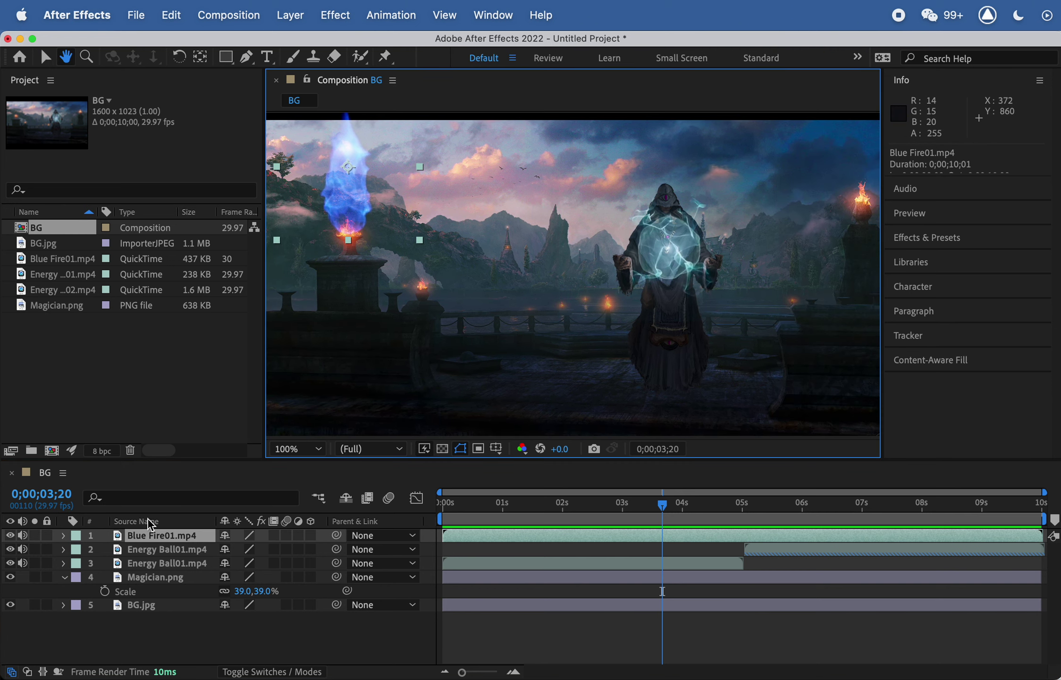
key("v")
left_click(146, 535)
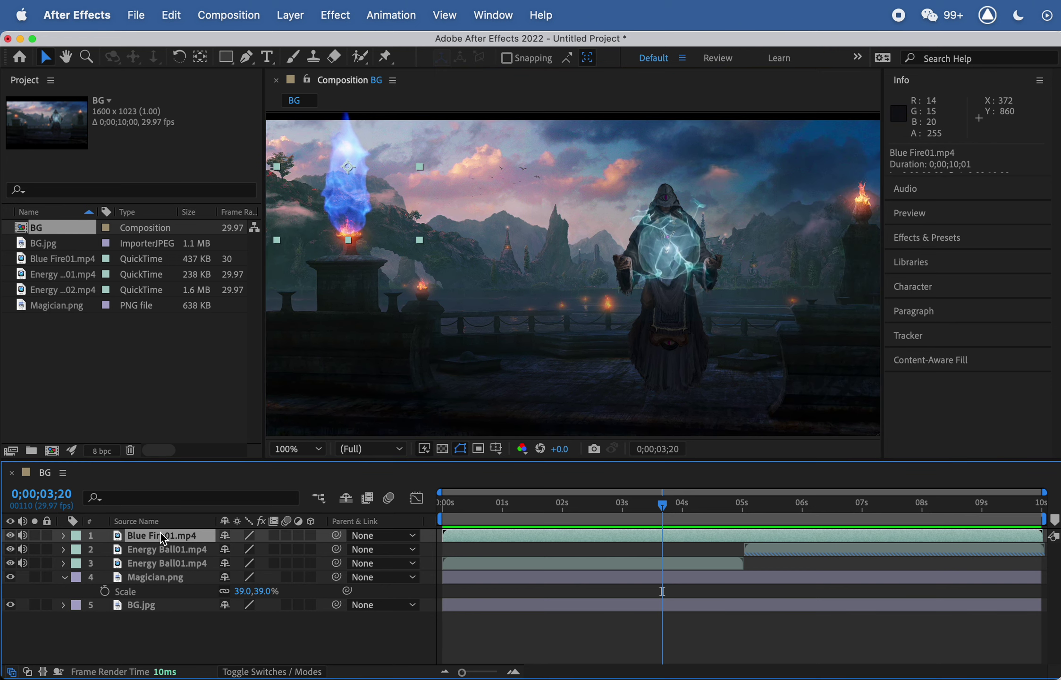
key("super+d")
left_click_drag(353, 206, 620, 218)
key("h")
key("v")
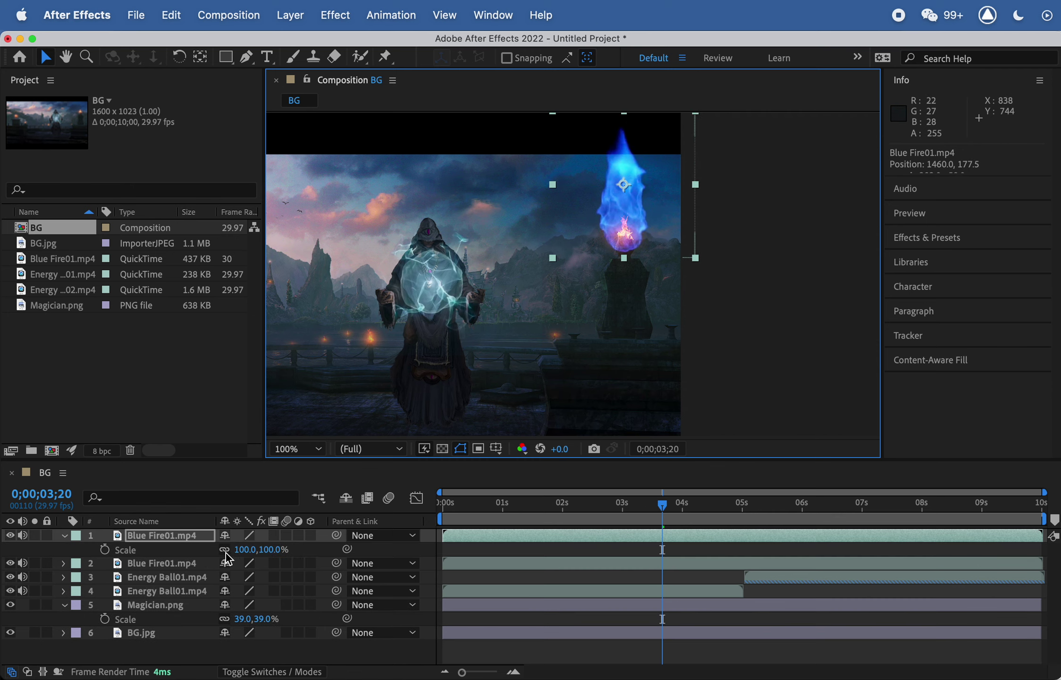
Step: Scale the right pedestal's blue fire to 84% and reposition it over its torch at about 1464, 205.5
key("s")
left_click_drag(266, 557, 258, 557)
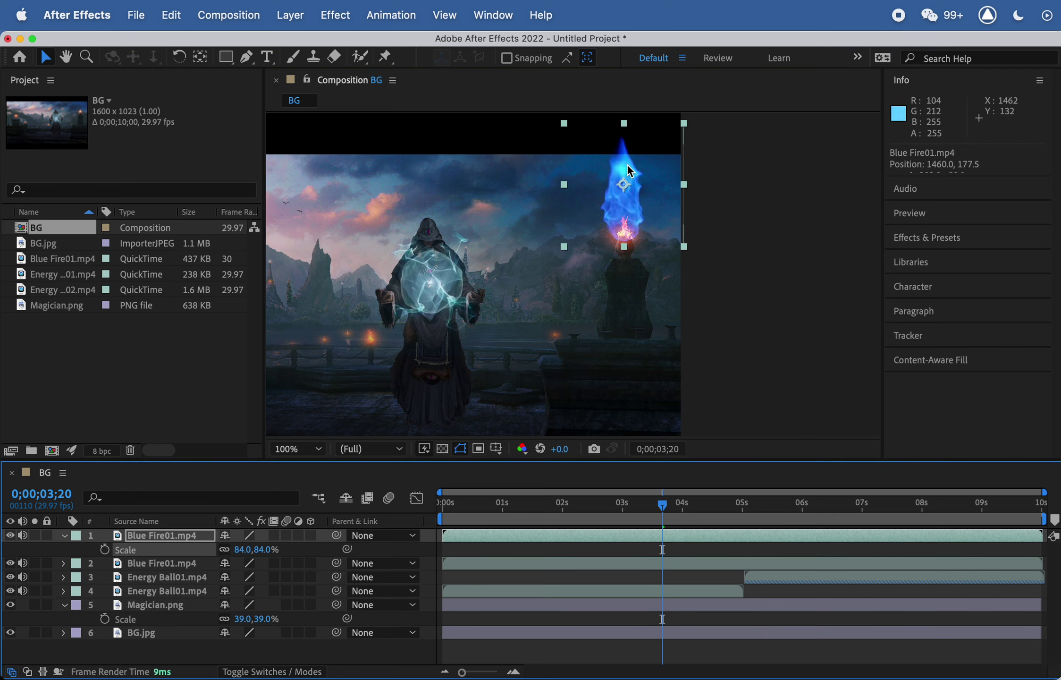
left_click_drag(625, 203, 627, 214)
key("space")
left_click_drag(444, 280, 673, 260)
key("space")
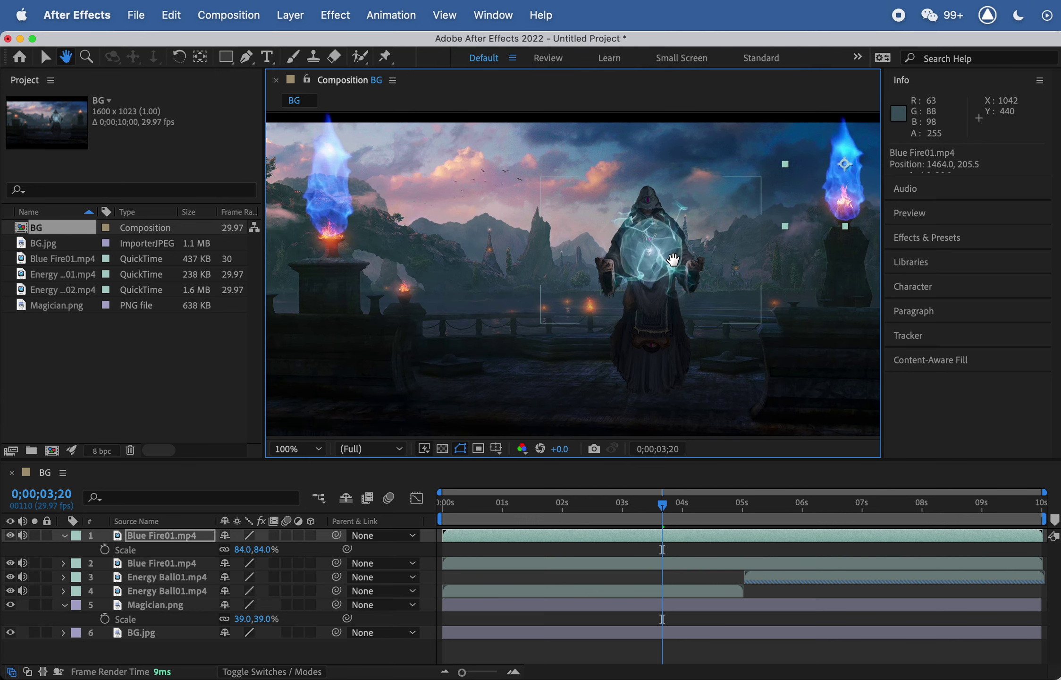
Step: Duplicate the right pedestal's fire layer, place the copy beside the magician at about 838, 479.5, and set its scale to 46%
left_click(156, 538)
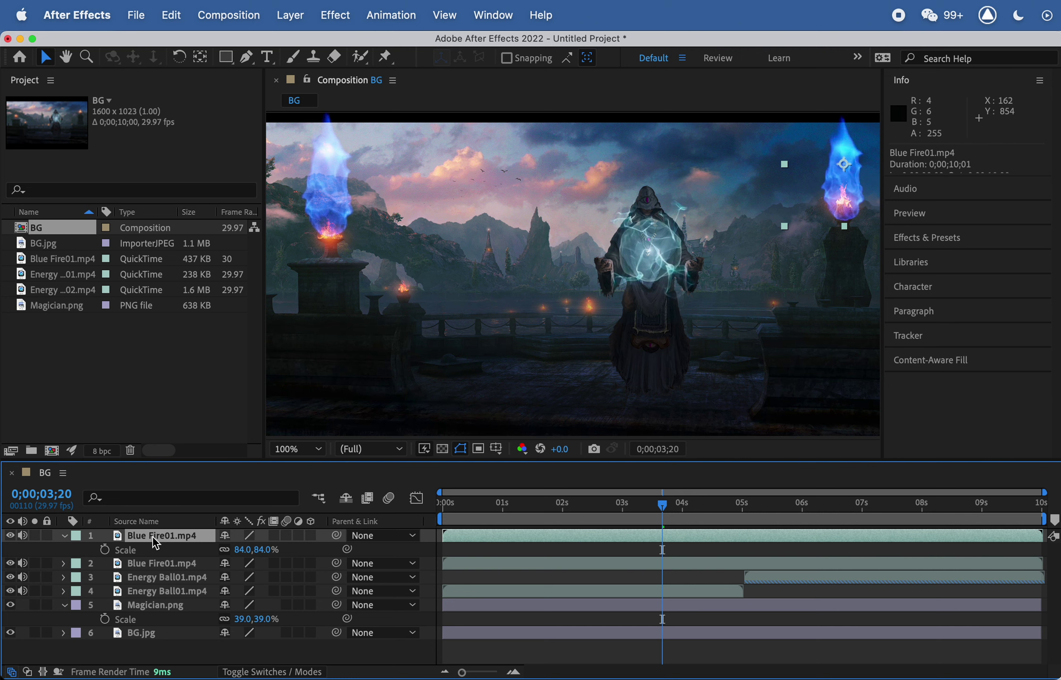
key("super+d")
left_click_drag(843, 198, 604, 284)
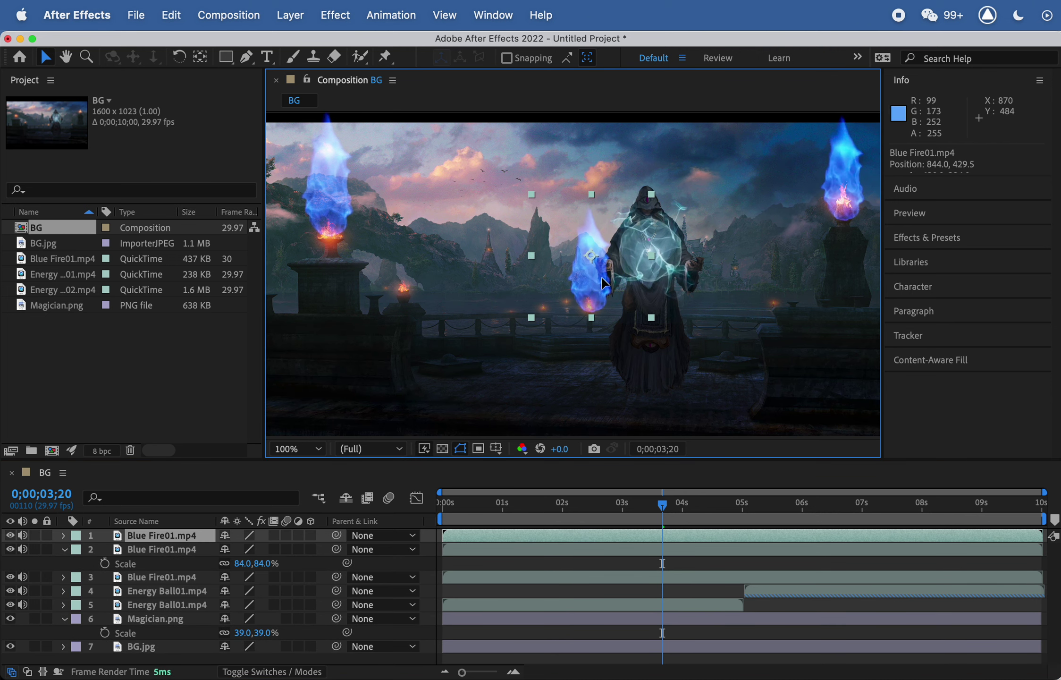
key("s")
left_click_drag(266, 551, 232, 543)
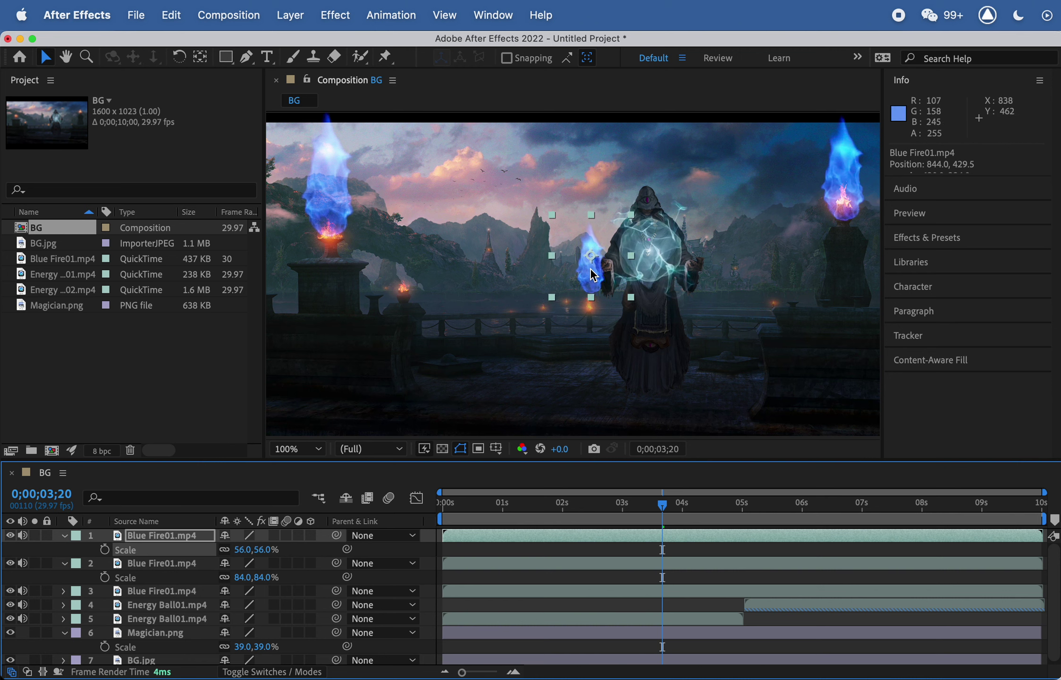
left_click_drag(591, 268, 588, 289)
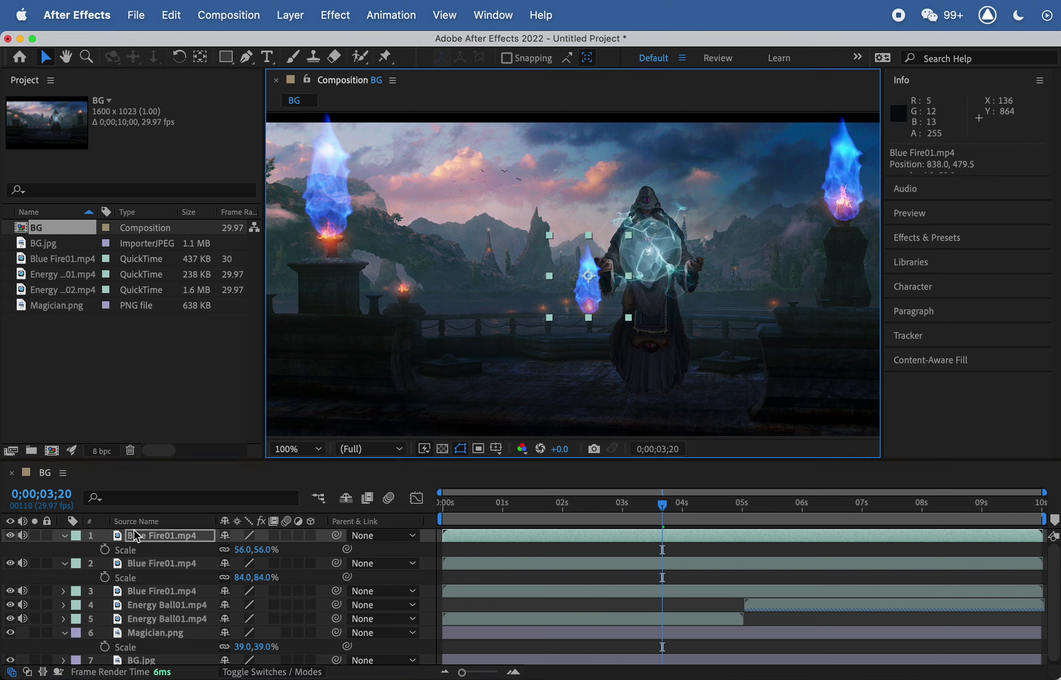
left_click_drag(247, 551, 237, 551)
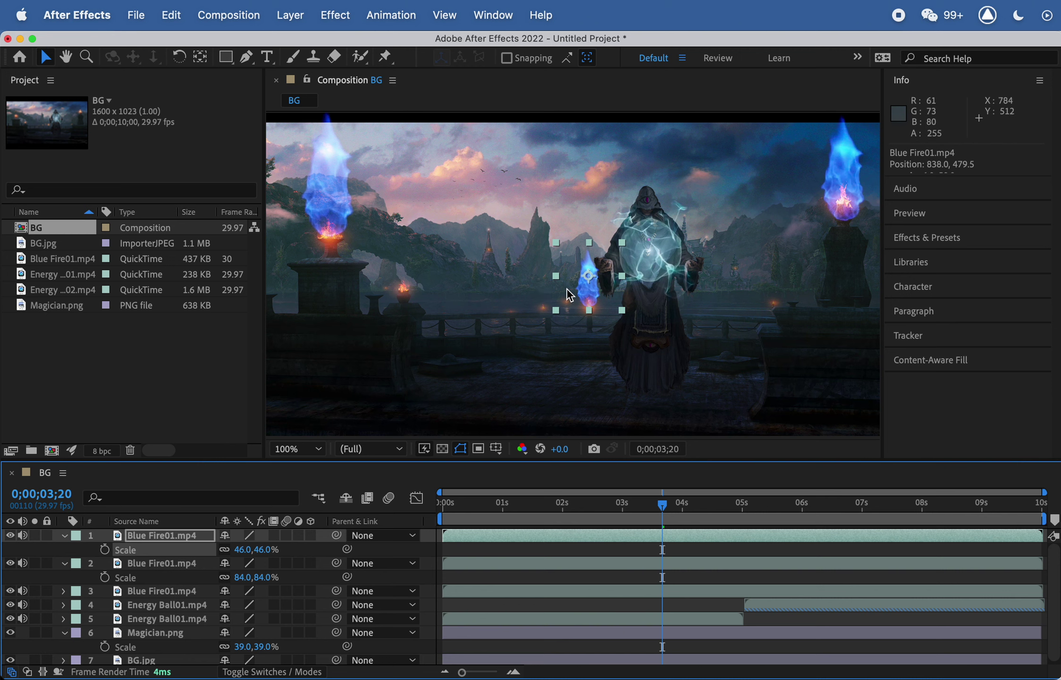
Step: Fine-tune the small fire's position to about 840, 493.5 and move its layer directly below Magician.png
mouse_move(594, 292)
left_mouse_down()
mouse_move(606, 295)
mouse_move(614, 276)
mouse_move(599, 276)
mouse_move(594, 302)
left_mouse_up()
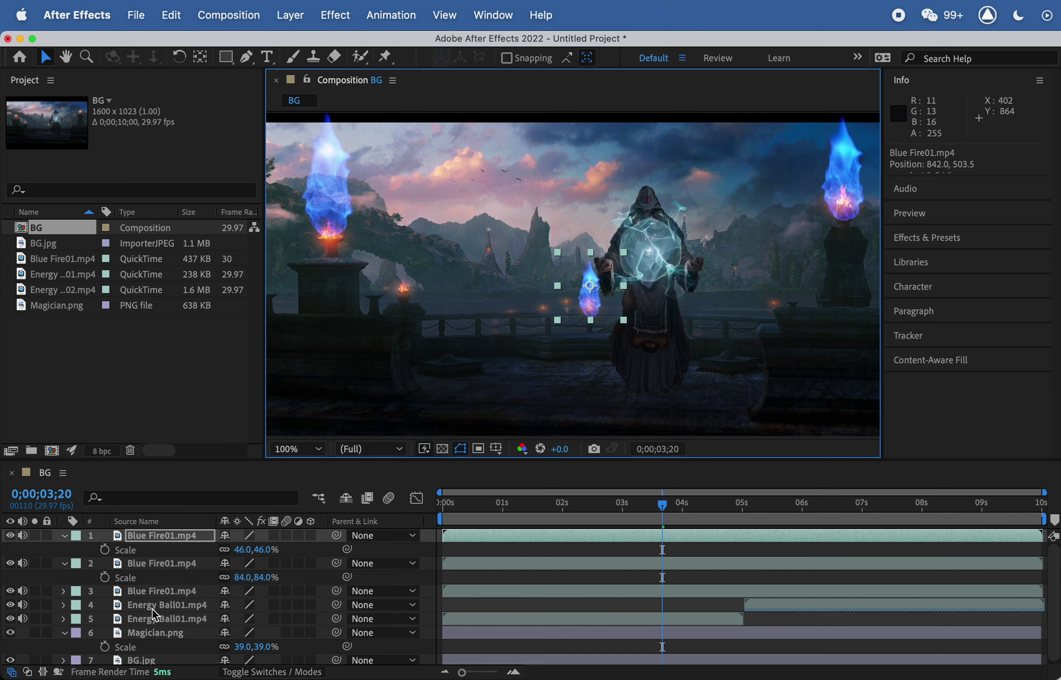
mouse_move(602, 302)
left_mouse_down()
mouse_move(611, 297)
mouse_move(599, 294)
left_mouse_up()
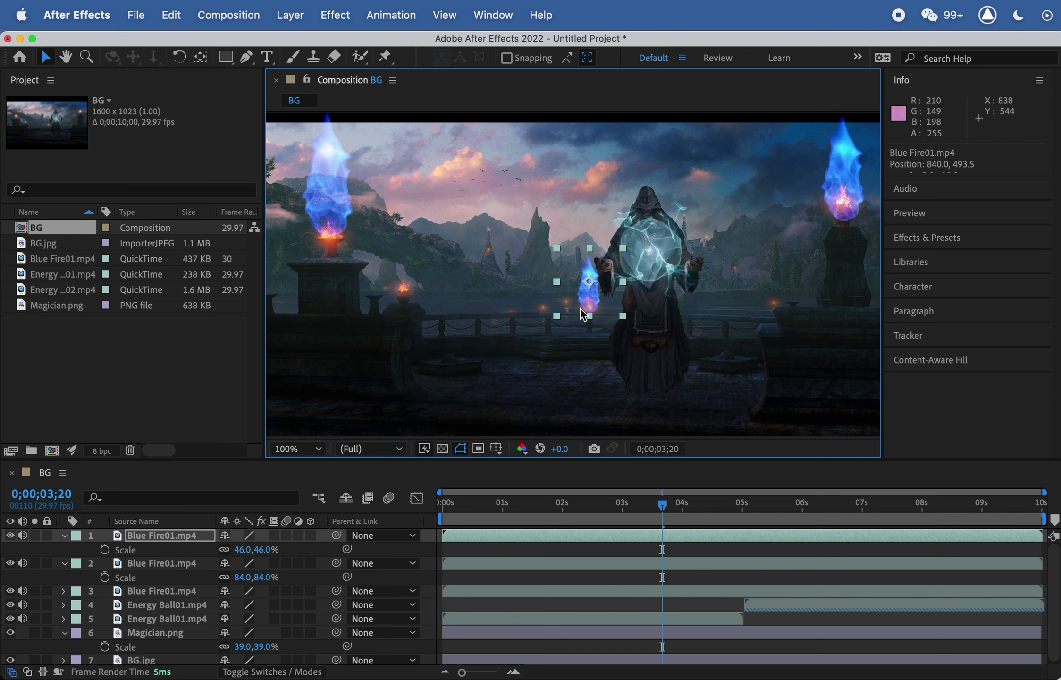
left_click_drag(147, 539, 161, 654)
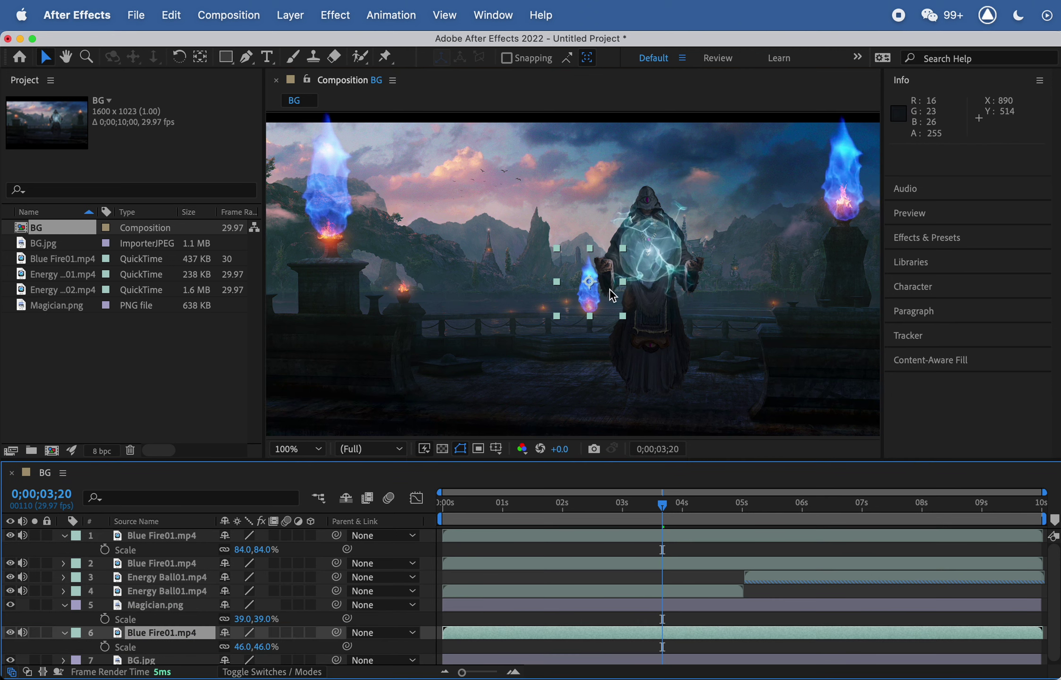
mouse_move(677, 507)
left_mouse_down()
mouse_move(693, 505)
mouse_move(678, 506)
left_mouse_up()
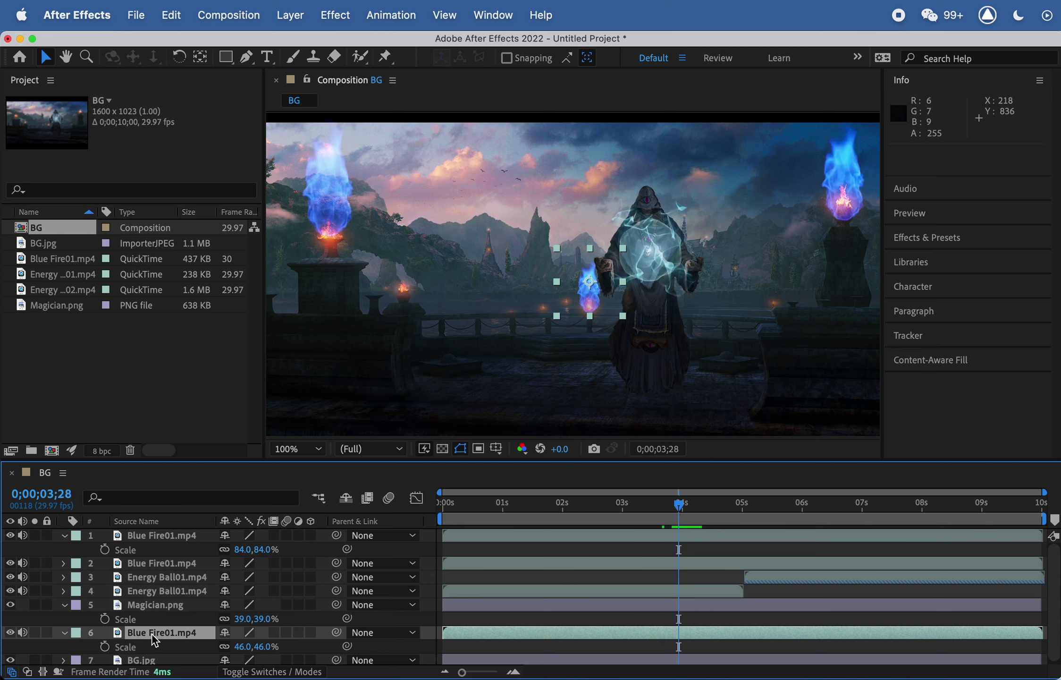
Step: Duplicate the 46% fire layer, place the copy over the small torch near the left pedestal at about 390, 447.5, and return to 0;00;00;00
left_click(166, 633)
key("super+d")
left_click_drag(593, 296, 408, 273)
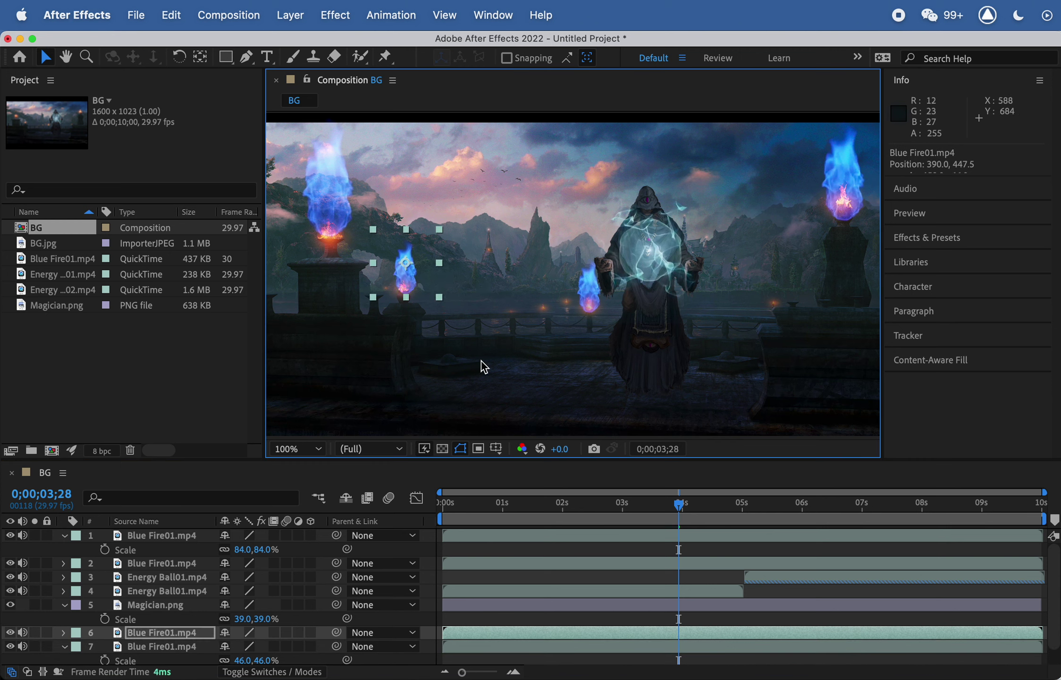
left_click_drag(642, 510, 339, 510)
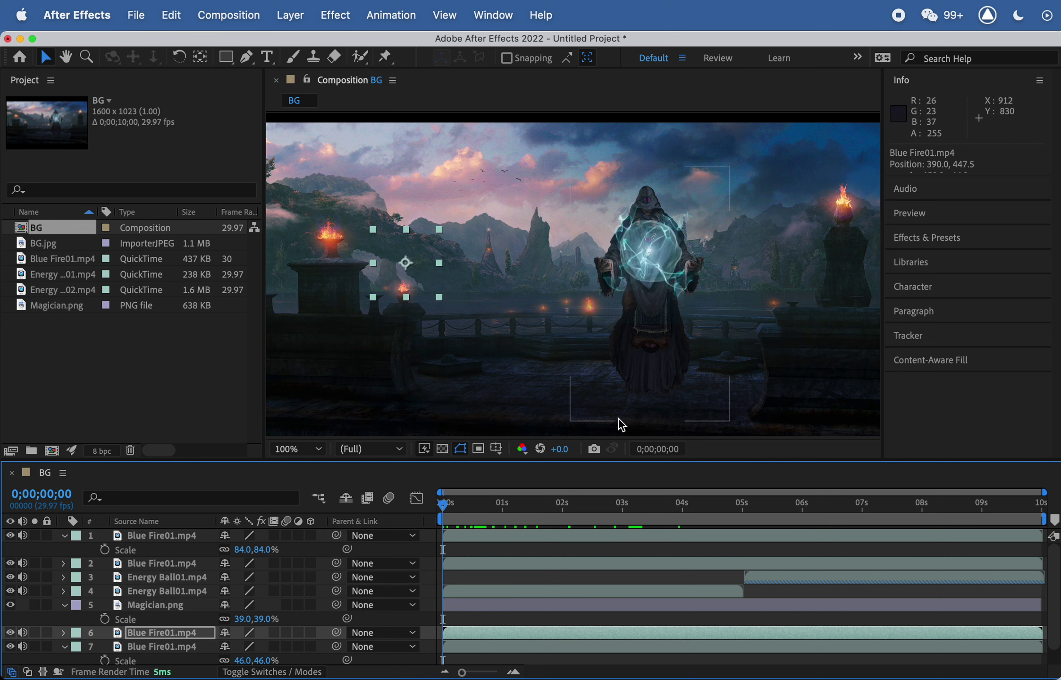
Step: Preview the BG composition to examine all the blue fires, and park the playhead at 0;00;00;22
key("space")
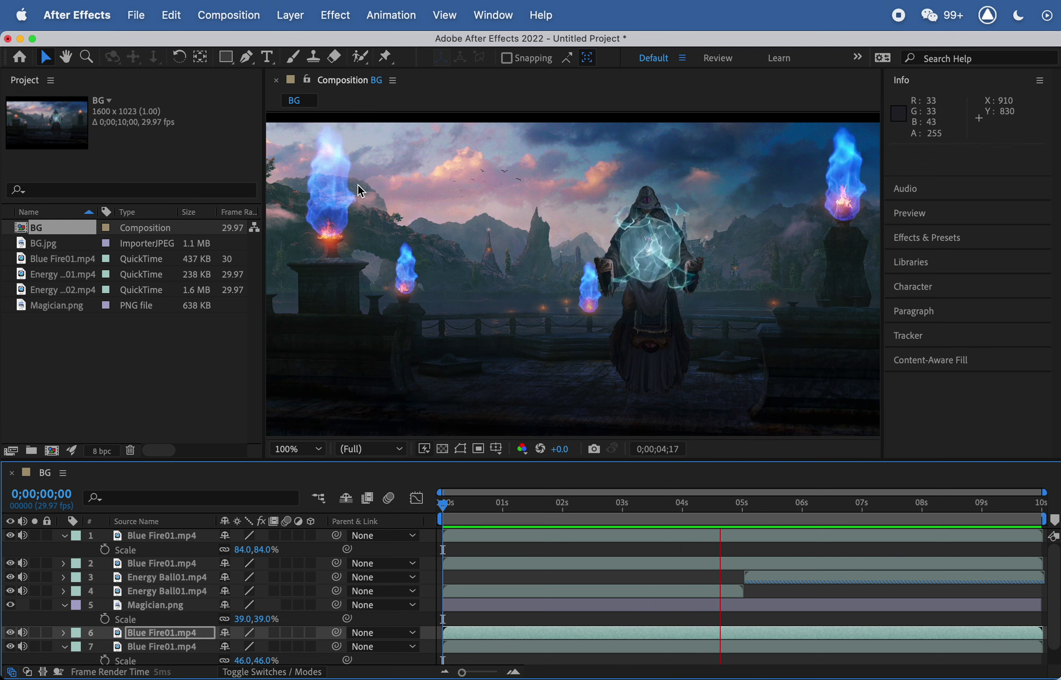
key("space")
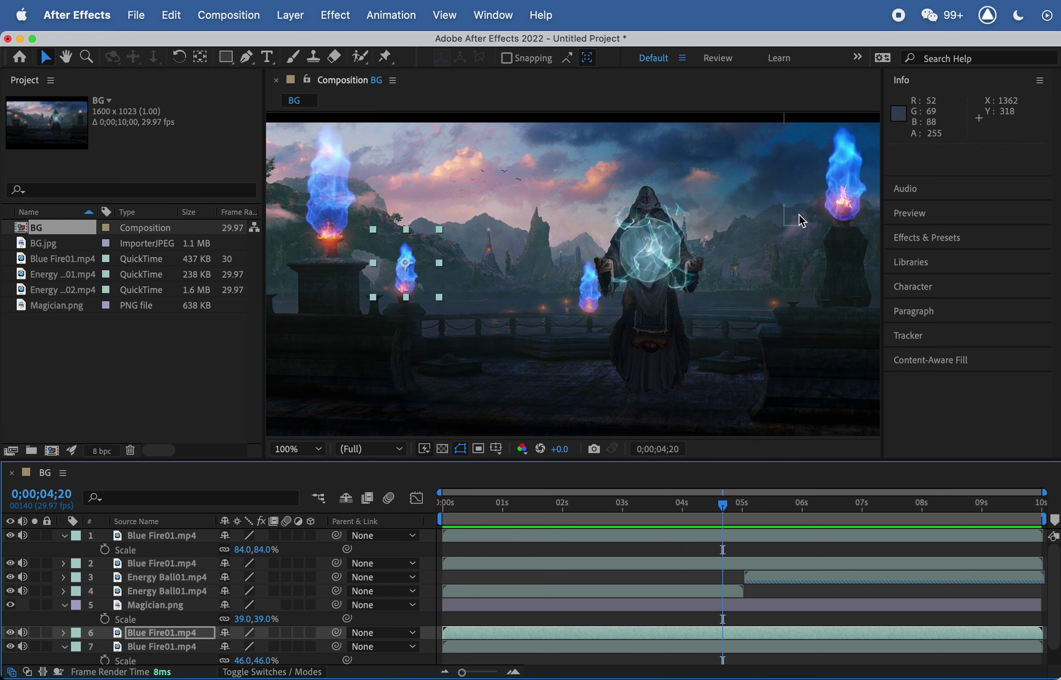
left_click_drag(528, 509, 427, 519)
key("space")
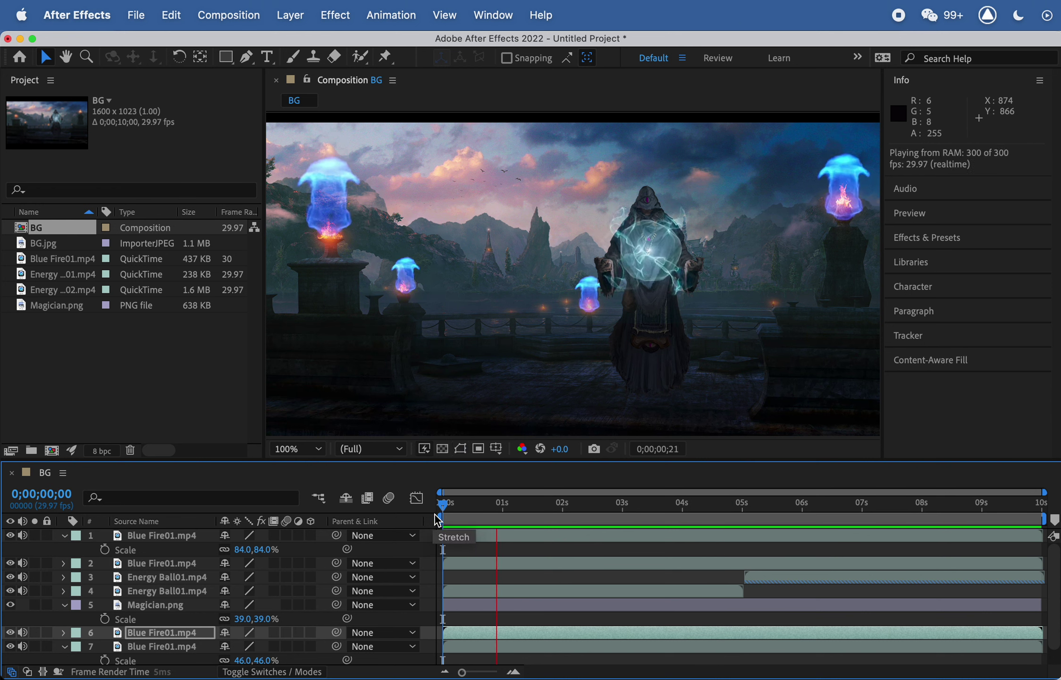
key("space")
left_click_drag(480, 508, 486, 509)
Step: Compare the left and right pedestals' fire layers and toggle the right pedestal fire's visibility off and back on
left_click(194, 565)
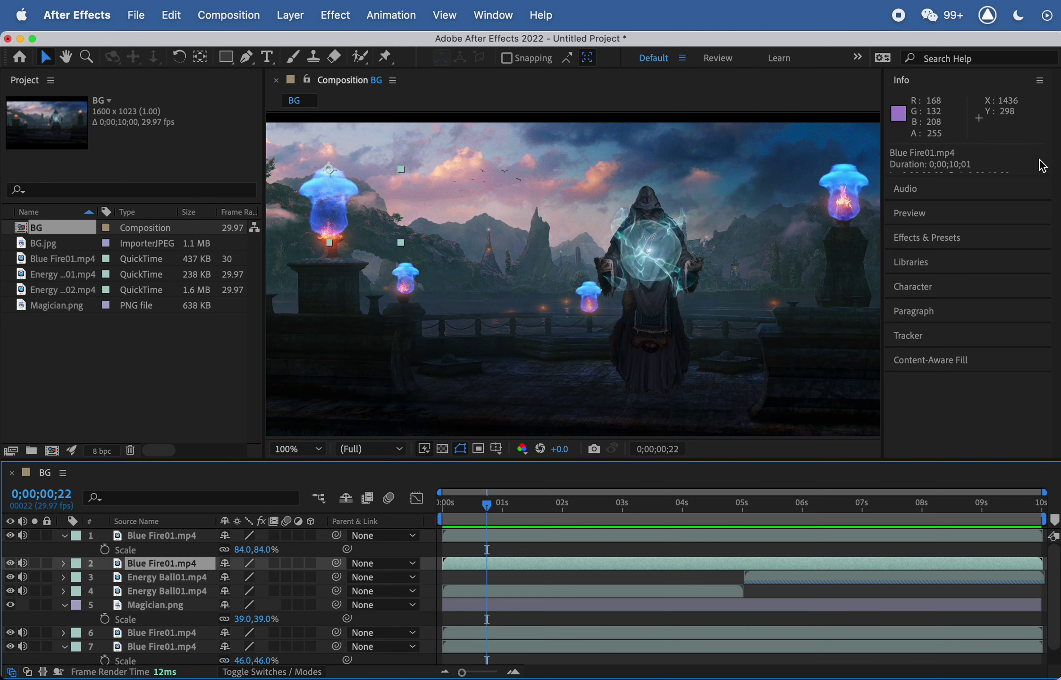
left_click(158, 536)
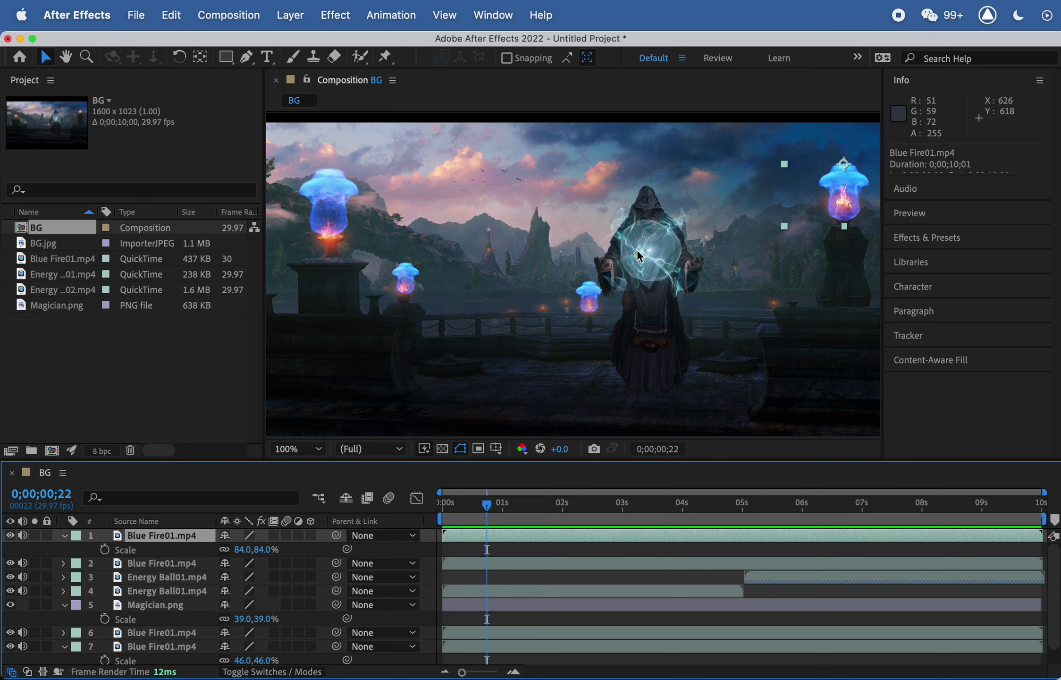
left_click(11, 537)
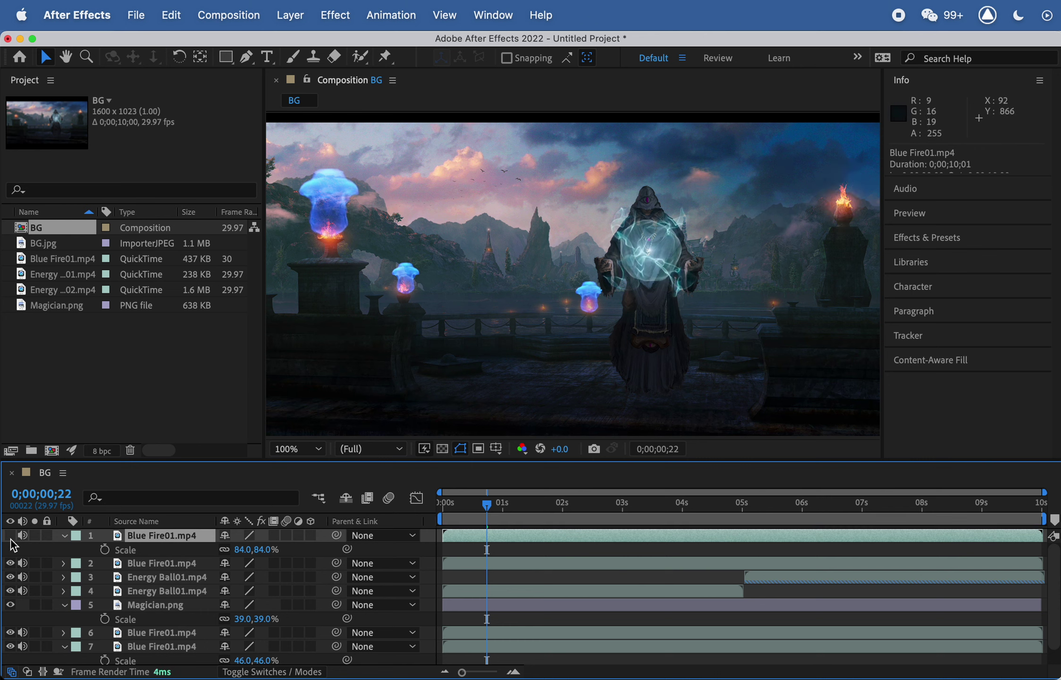
left_click(11, 538)
left_click(11, 538)
left_click(11, 538)
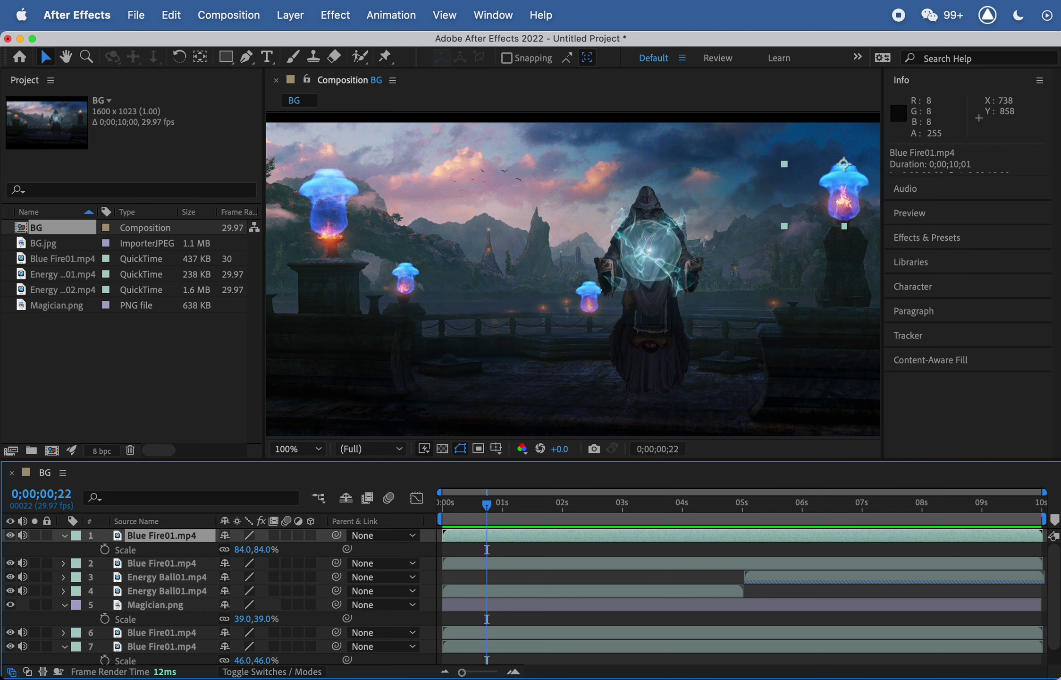
Step: Shift the right pedestal's fire layer about 12 frames earlier and check its timing against the other fires
left_click_drag(497, 536, 437, 509)
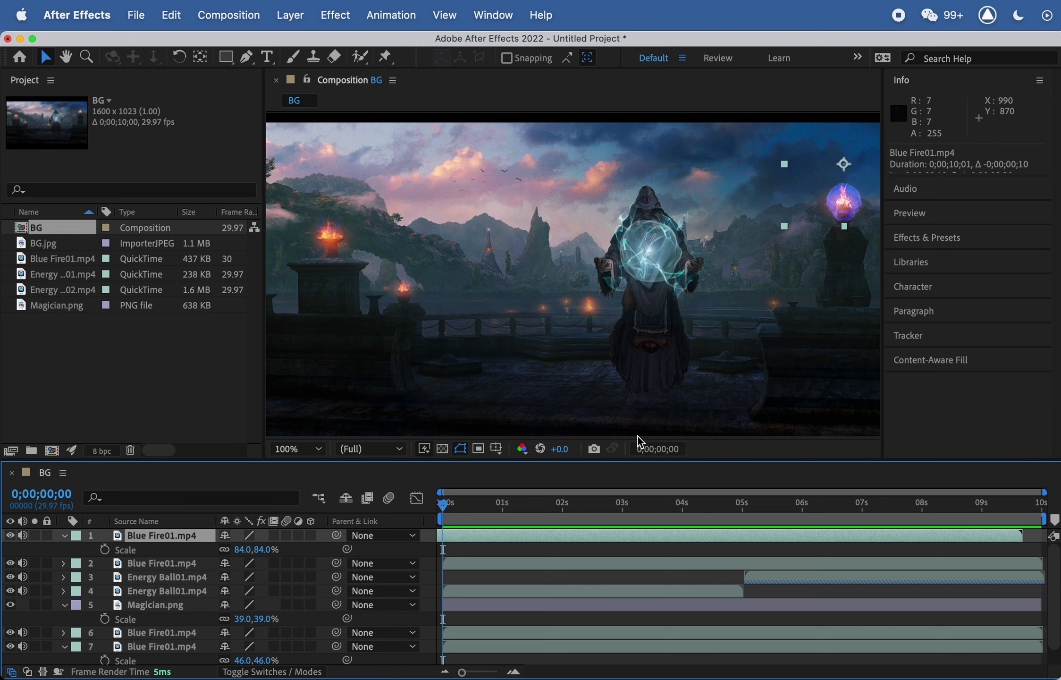
left_click_drag(441, 506, 460, 513)
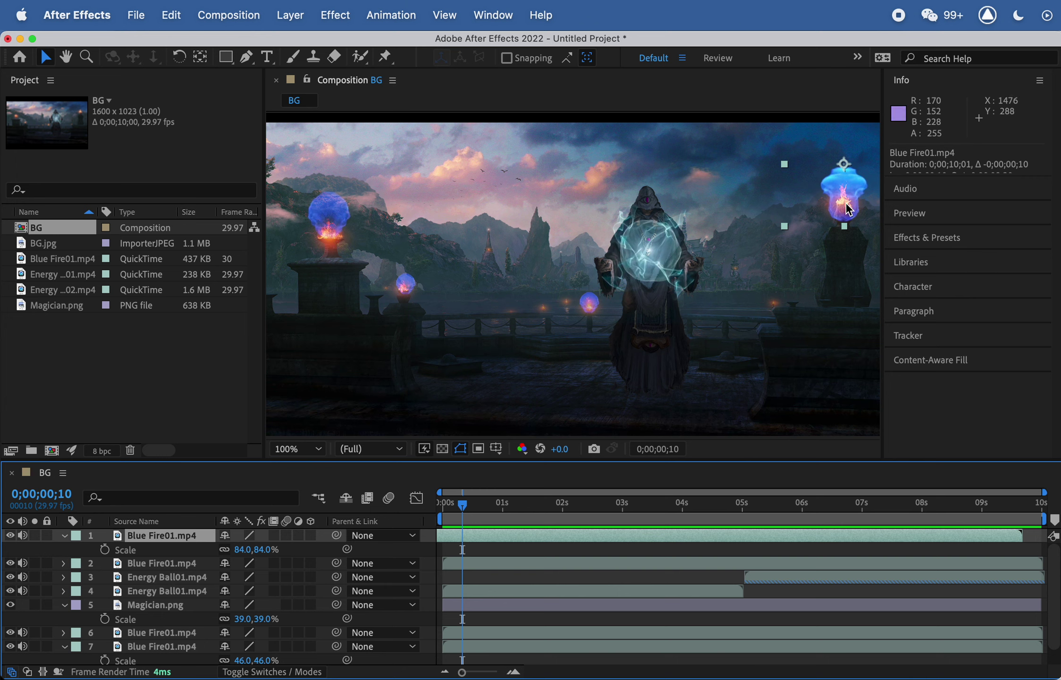
left_click_drag(444, 506, 469, 538)
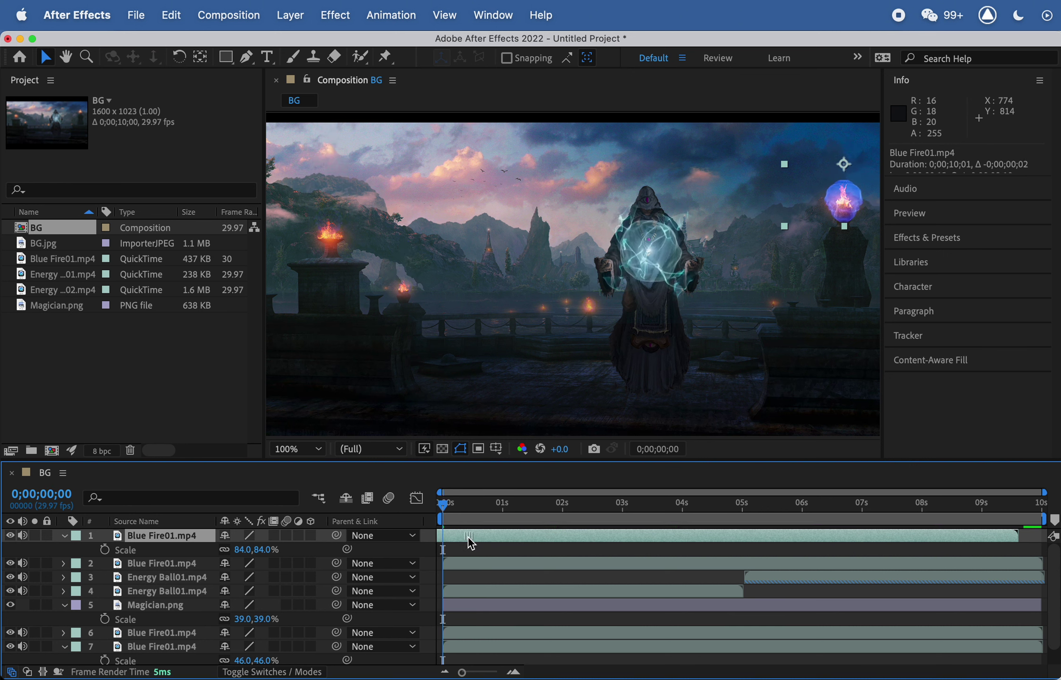
key("space")
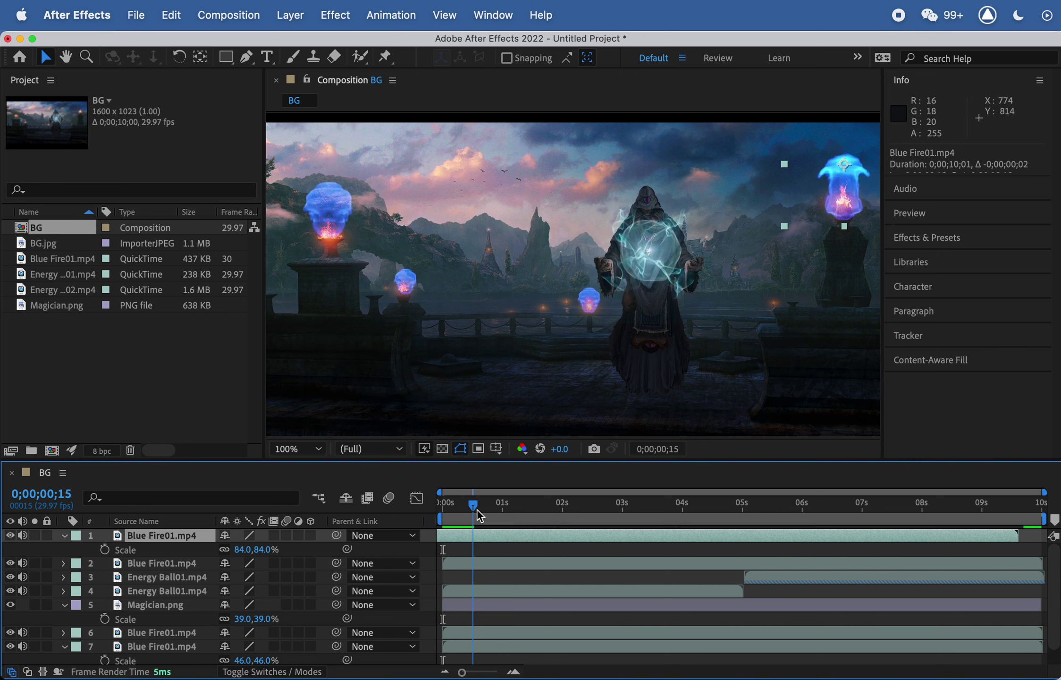
left_click_drag(521, 517, 552, 525)
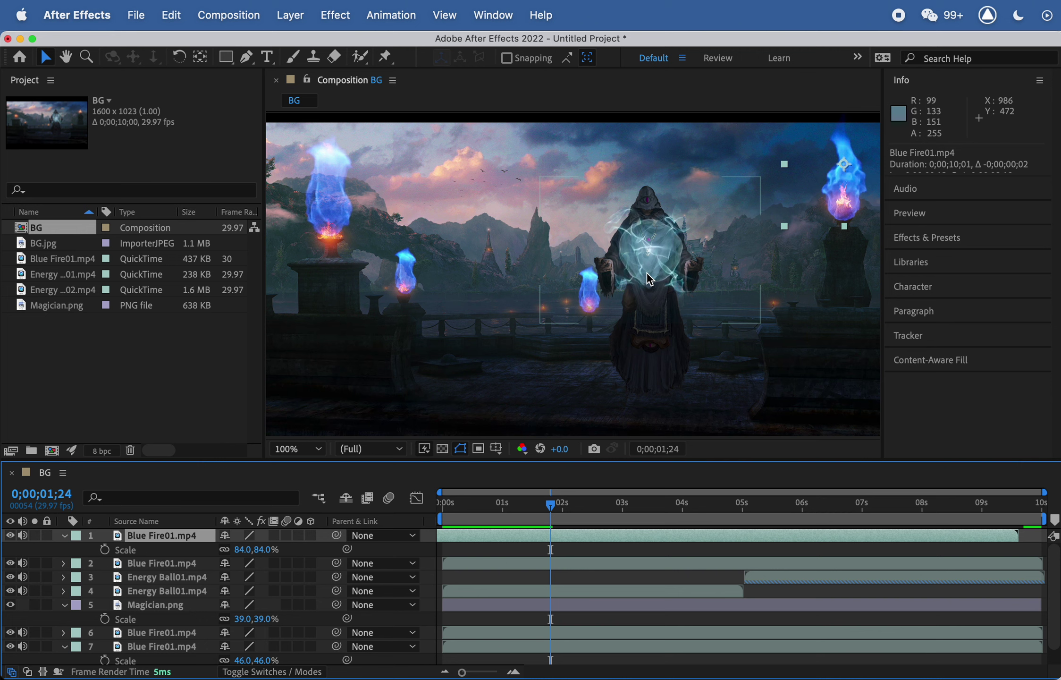
Step: Shift both 46% small fire layers about 11 frames earlier together and deselect them
left_click(154, 632)
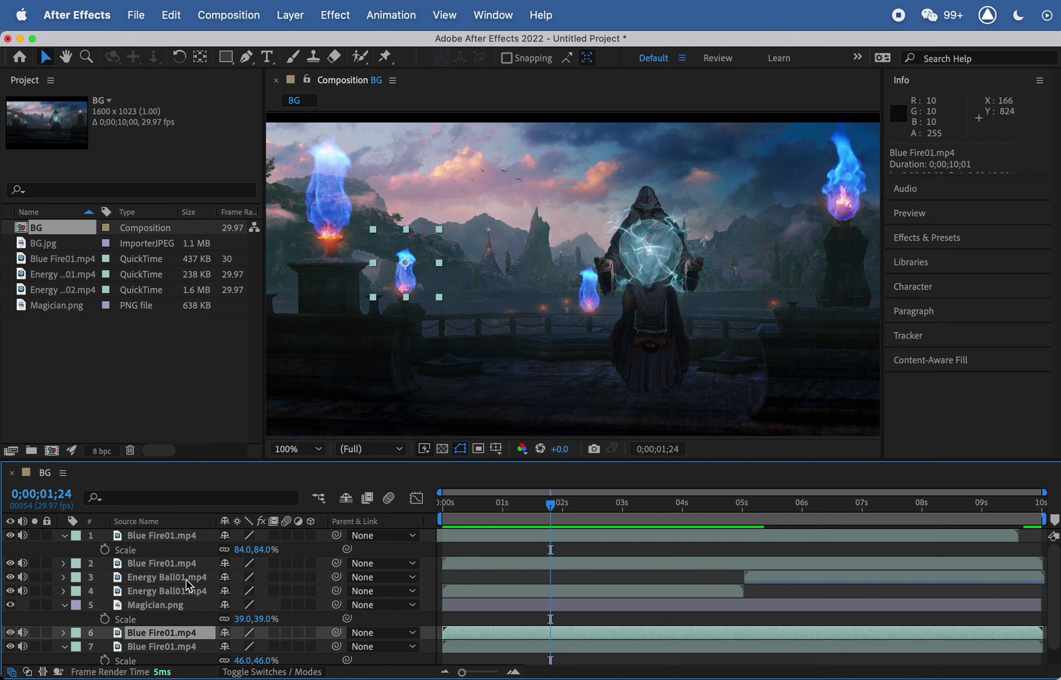
left_click(163, 647, "shift")
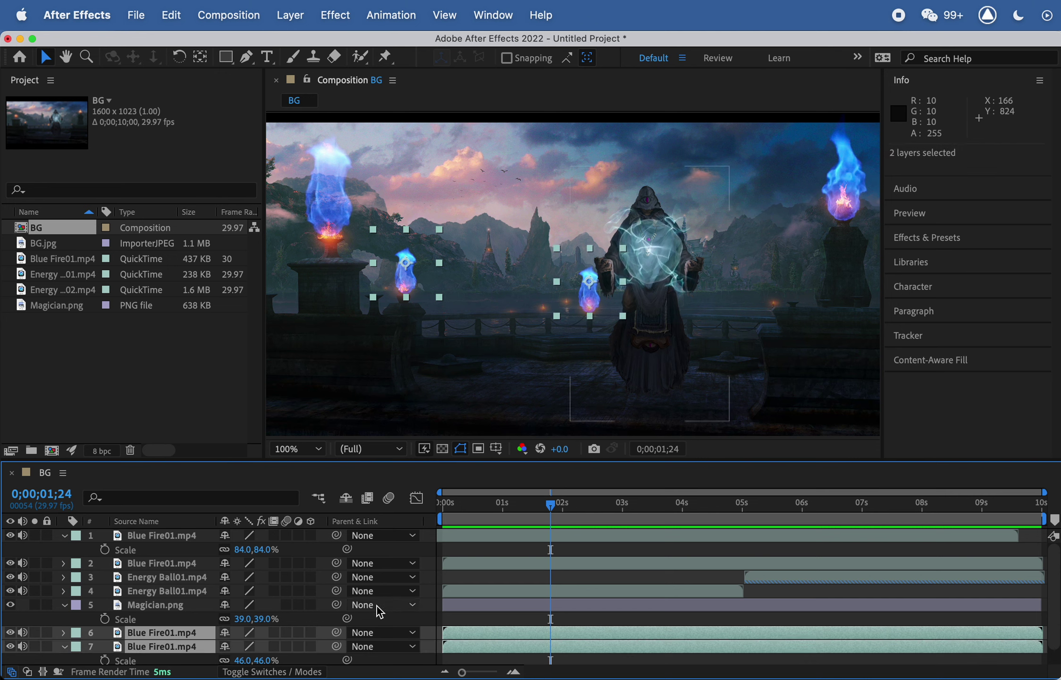
left_click_drag(465, 632, 444, 631)
left_click(454, 618)
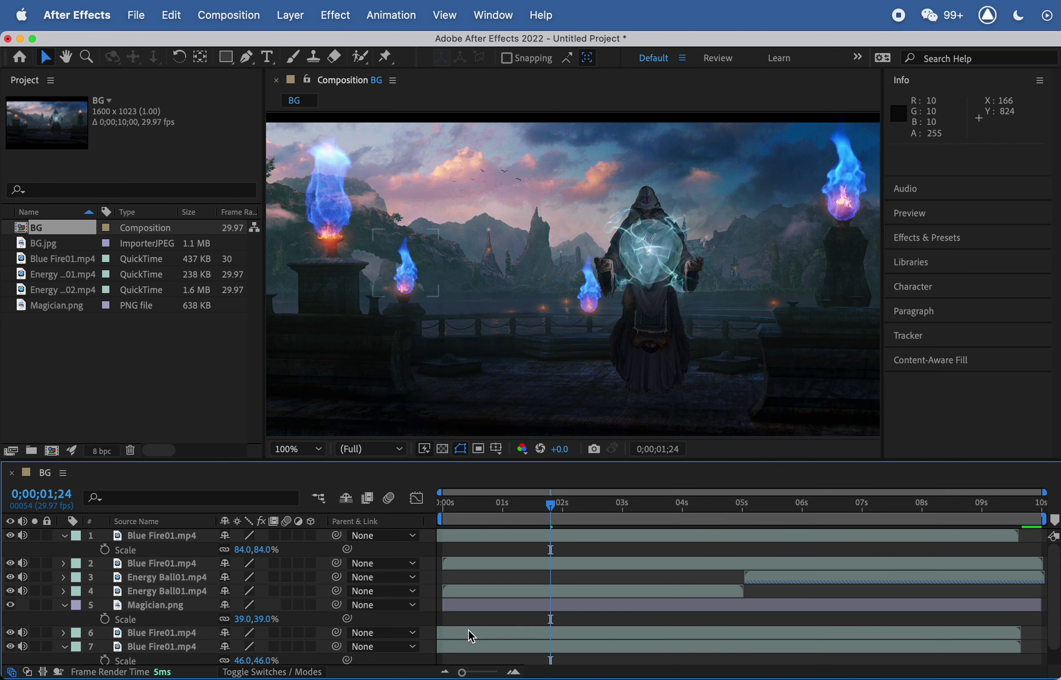
Step: Shift only the small fire near the left pedestal another 9 frames earlier and preview the composition from the start
left_click(468, 633)
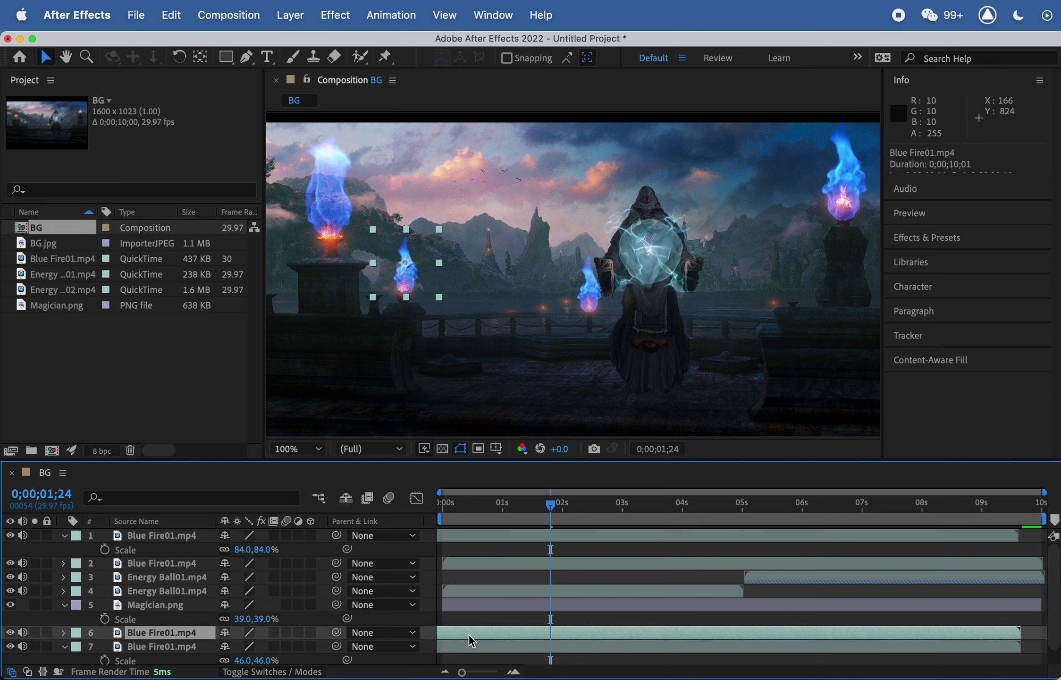
left_click_drag(512, 635, 495, 635)
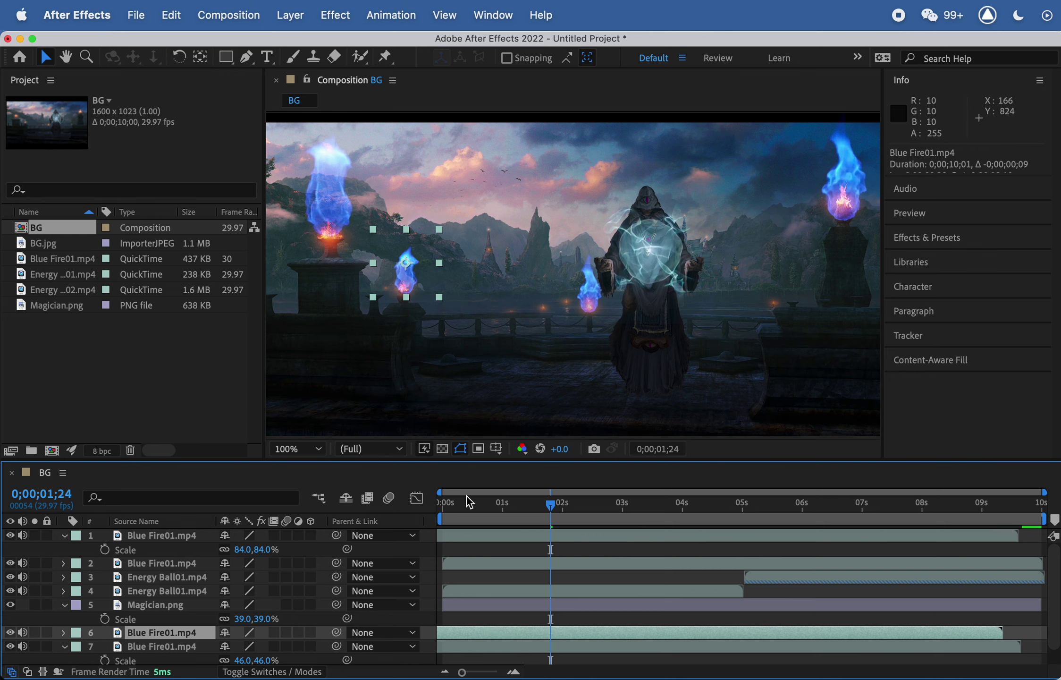
left_click_drag(466, 498, 407, 484)
key("space")
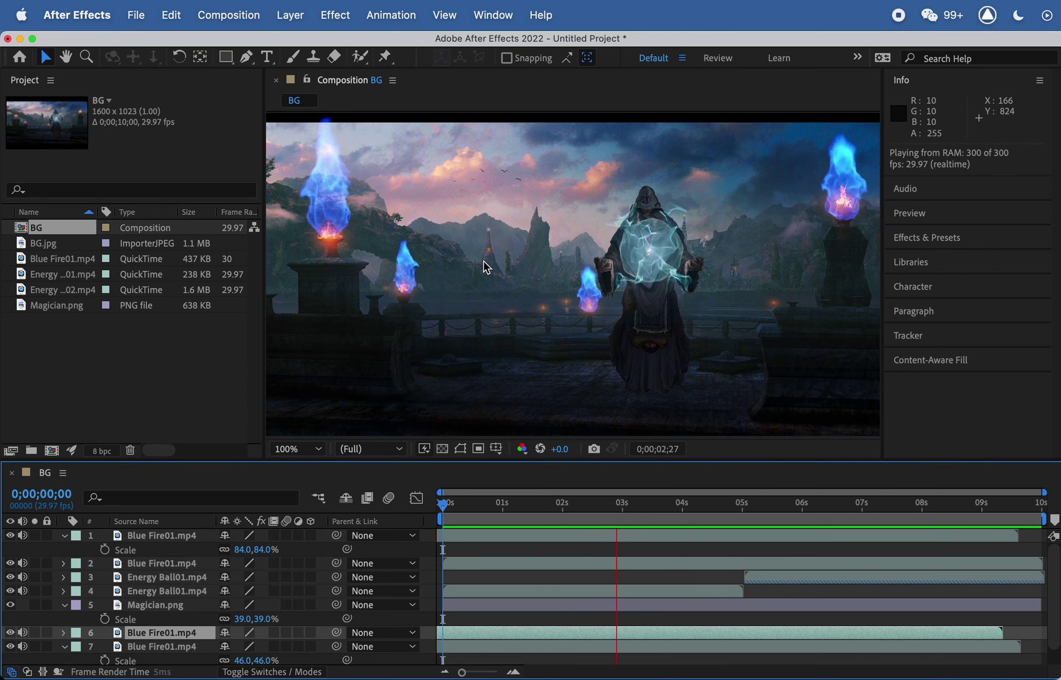
key("space")
Step: Check the small fire near the left pedestal by toggling its visibility off and on, and reveal its Scale property
scroll(416, 282, "up", 1)
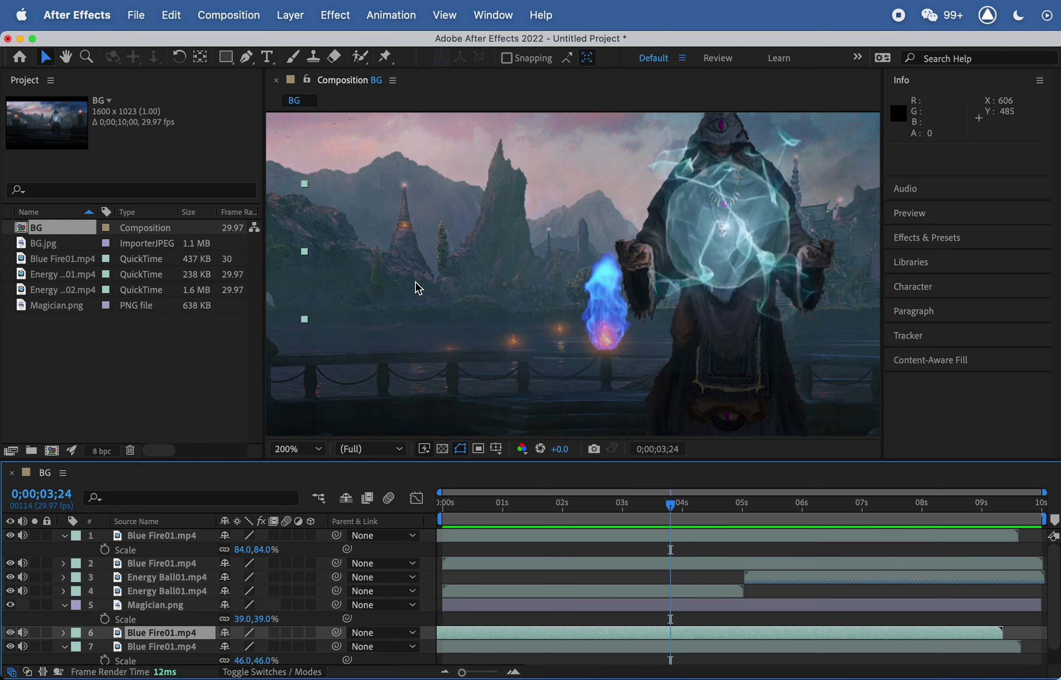
left_click_drag(400, 301, 703, 308)
scroll(547, 297, "down", 1)
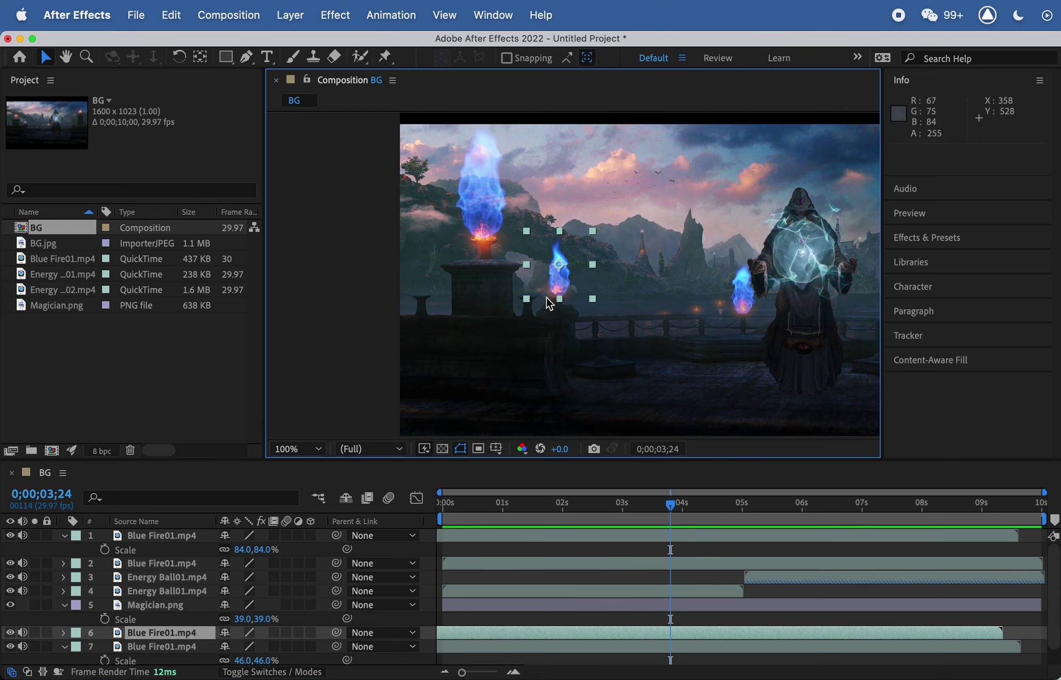
left_click_drag(628, 282, 474, 281)
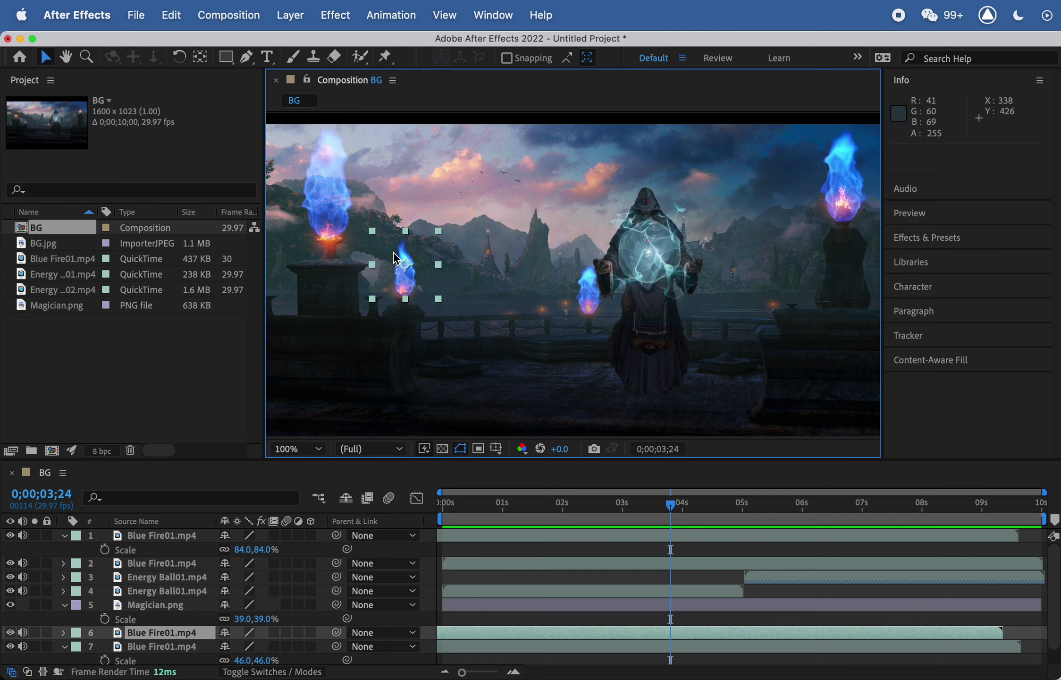
left_click(11, 632)
left_click(11, 632)
left_click(11, 632)
left_click(12, 631)
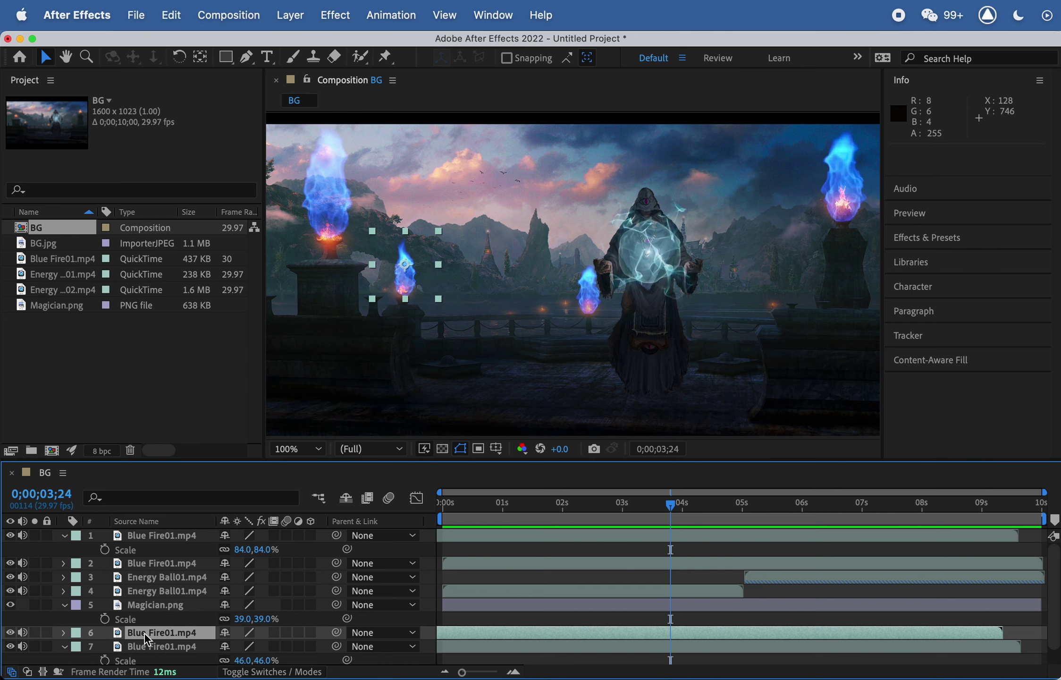
key("s")
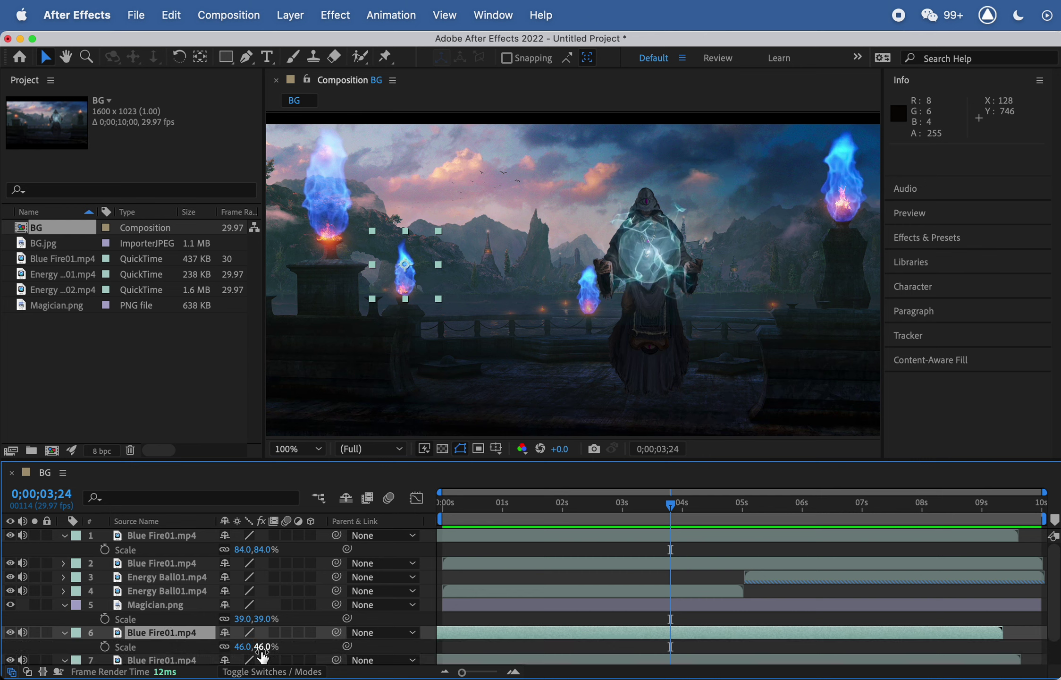
left_click_drag(267, 654, 235, 653)
key("super+z")
left_click_drag(264, 648, 237, 654)
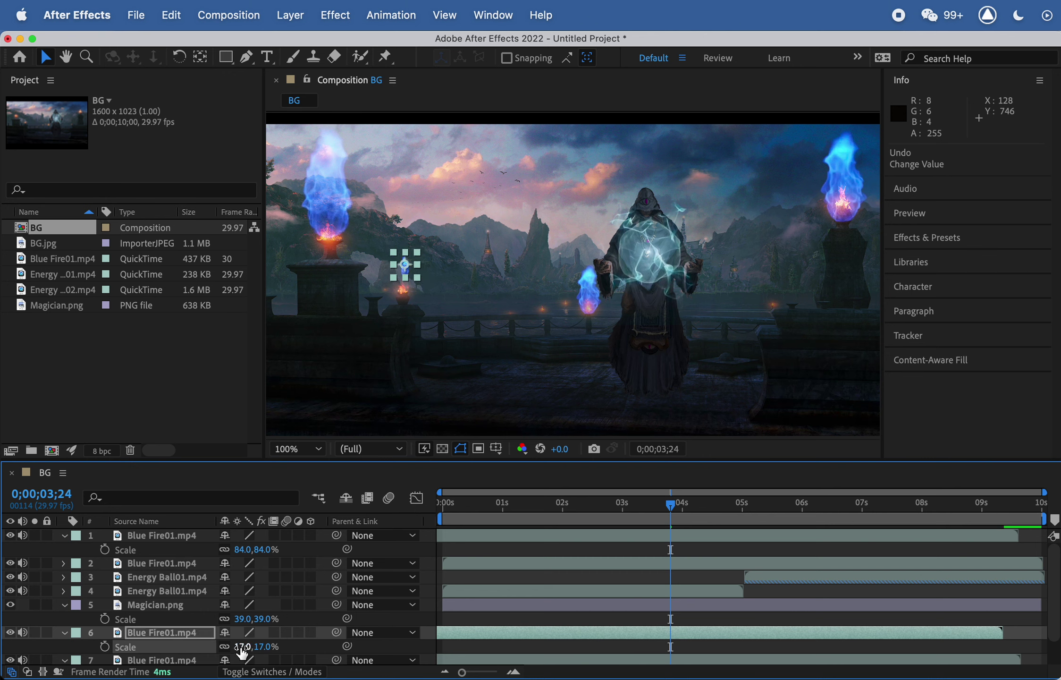
key("super+z")
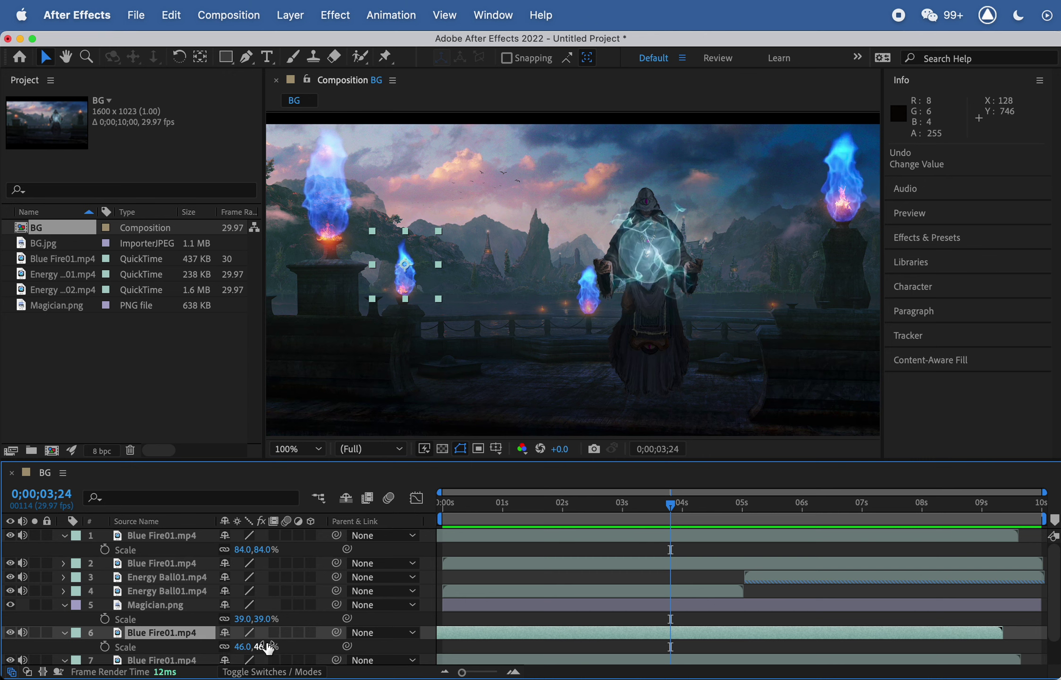
Step: Unlink the scale proportions of the small fire near the left pedestal, mirror it with a horizontal scale of -46%, and check it at 0;00;01;24
left_click(224, 647)
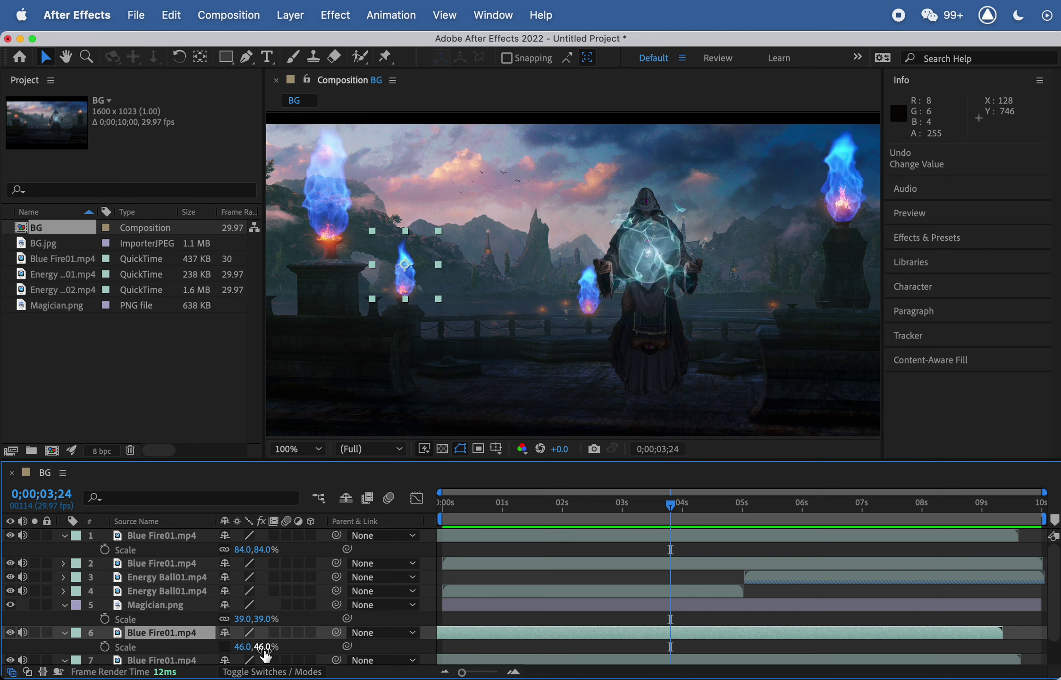
left_click(242, 646)
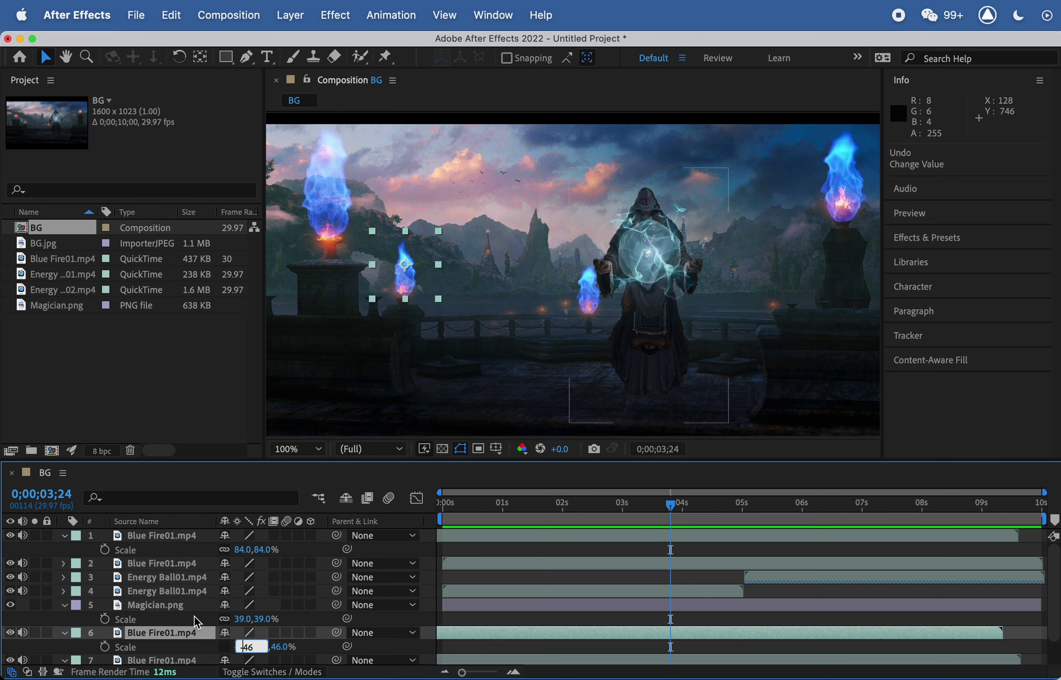
left_click(170, 632)
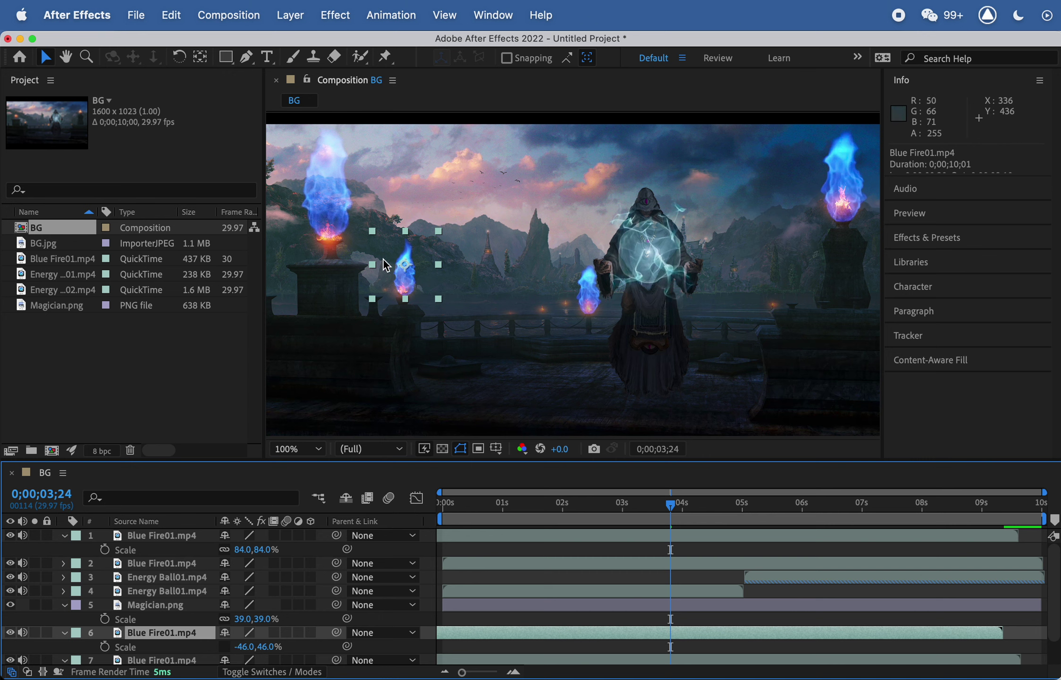
left_click_drag(674, 506, 642, 508)
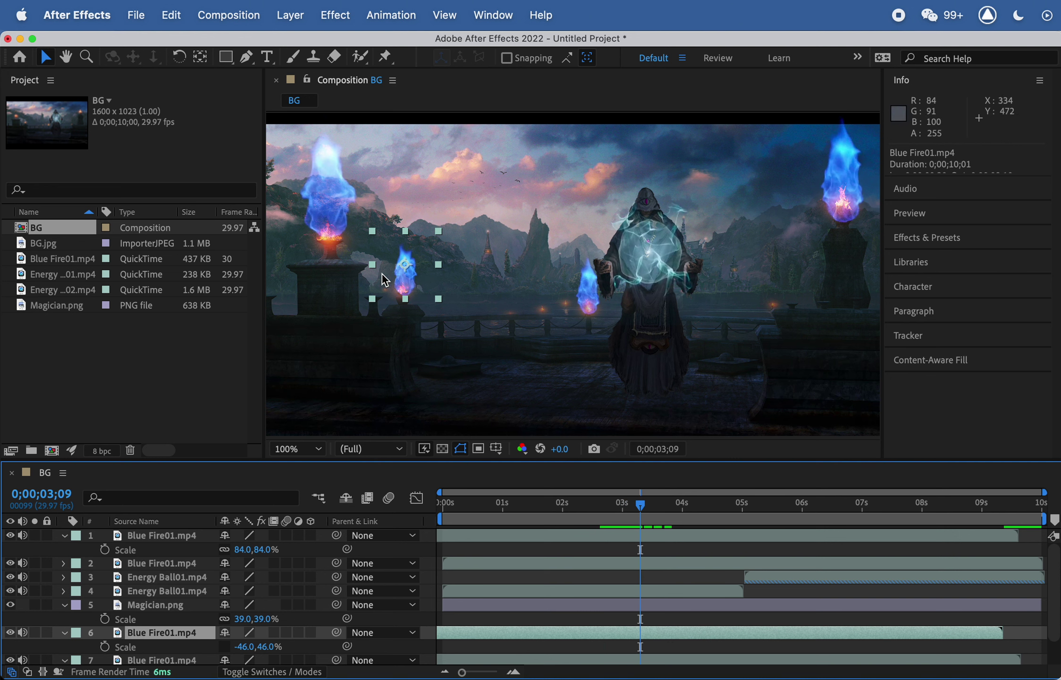
left_click_drag(645, 506, 557, 506)
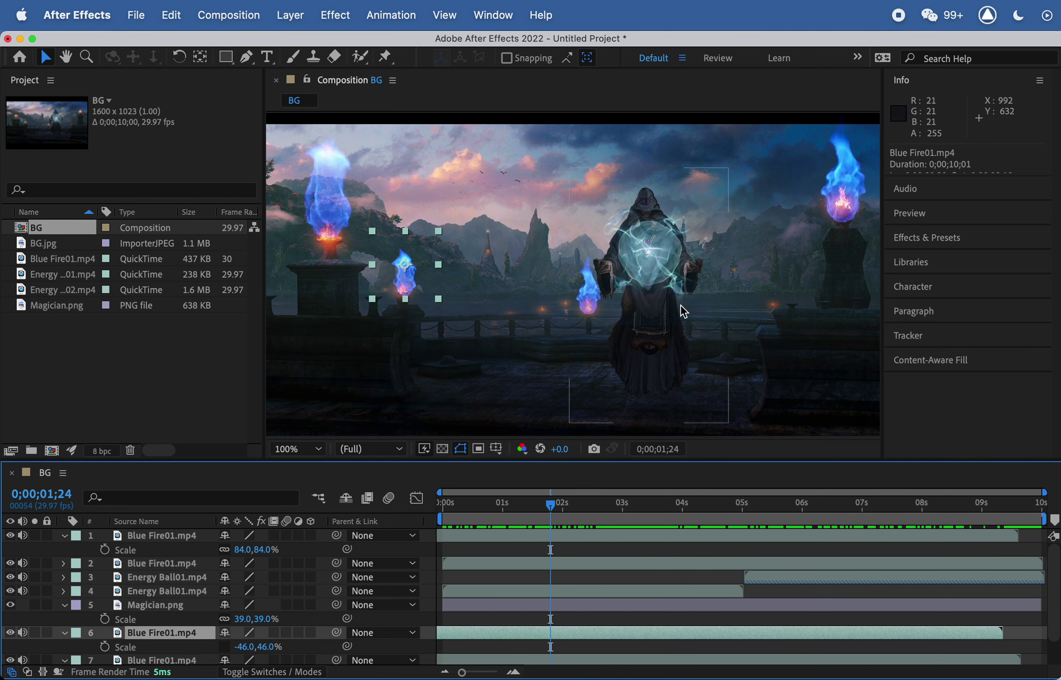
Step: Switch to Finder, preview Demo01.mov in the Lesson003 folder as a reference, and return to After Effects
key("super+Tab")
key("Left")
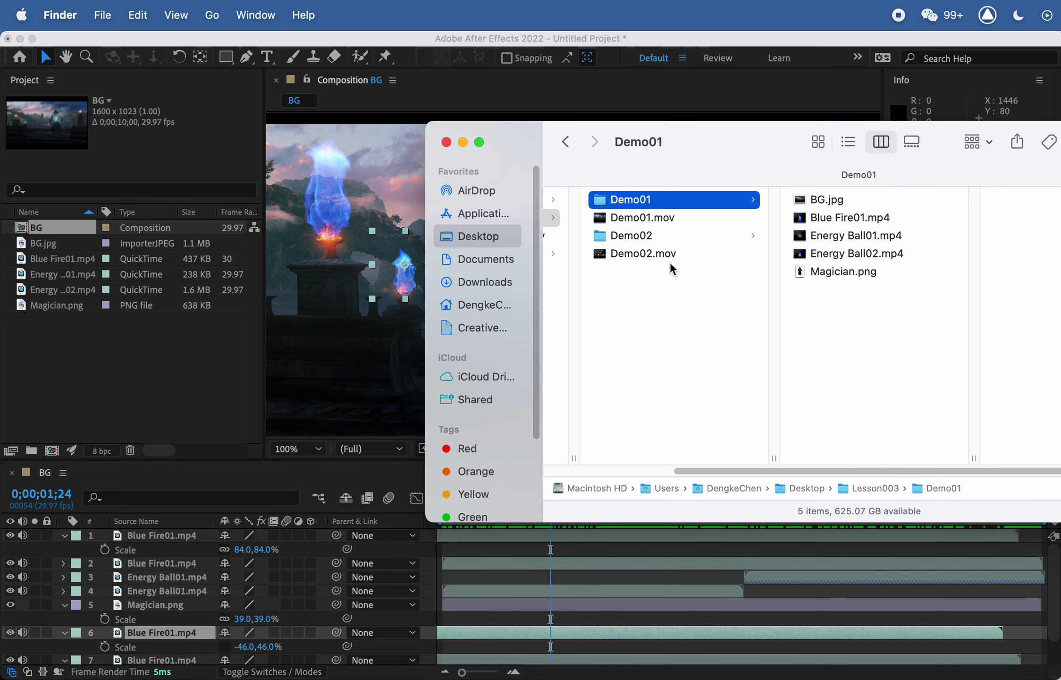
key("Down")
key("space")
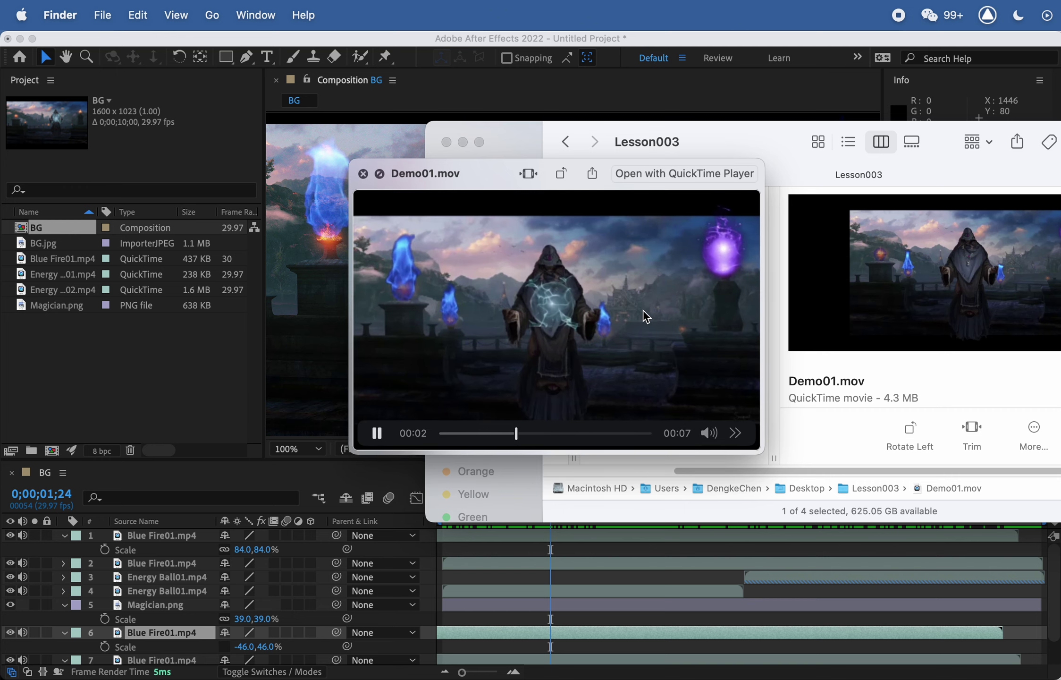
key("space")
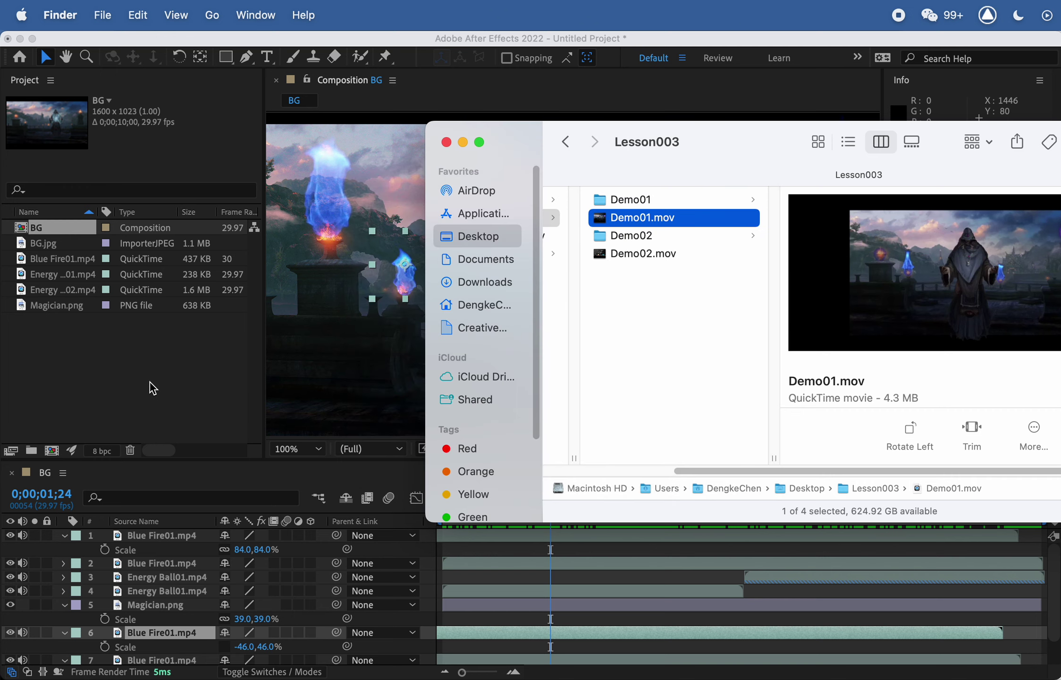
left_click(150, 386)
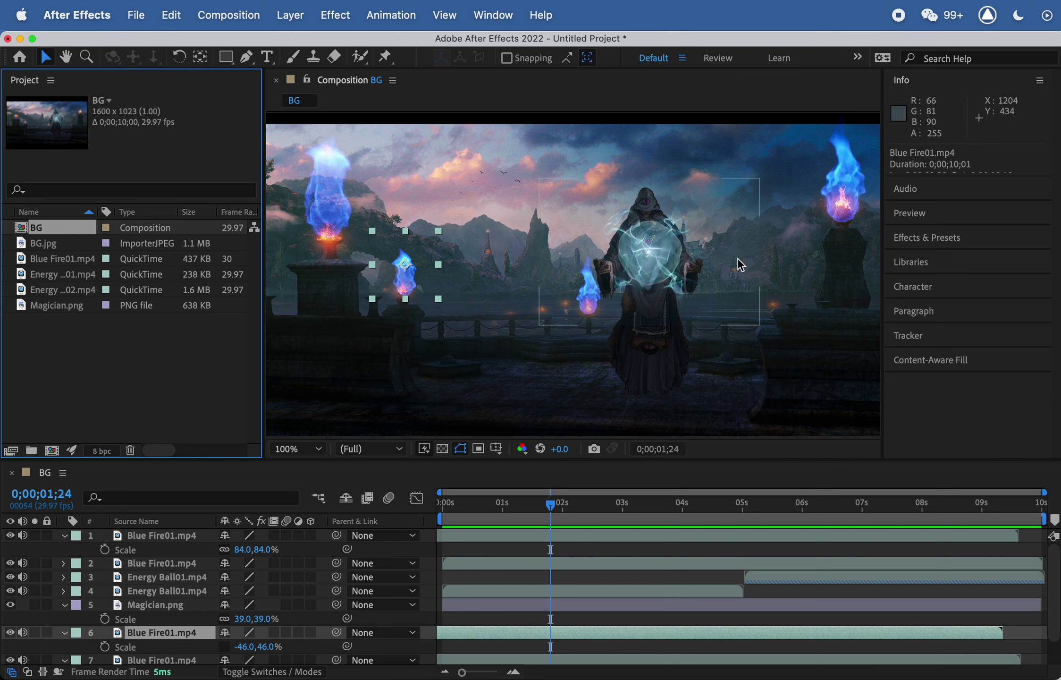
Step: Add Energy Ball02.mp4 as the top layer of the BG composition and move it to about 746, 425.5
left_click(55, 287)
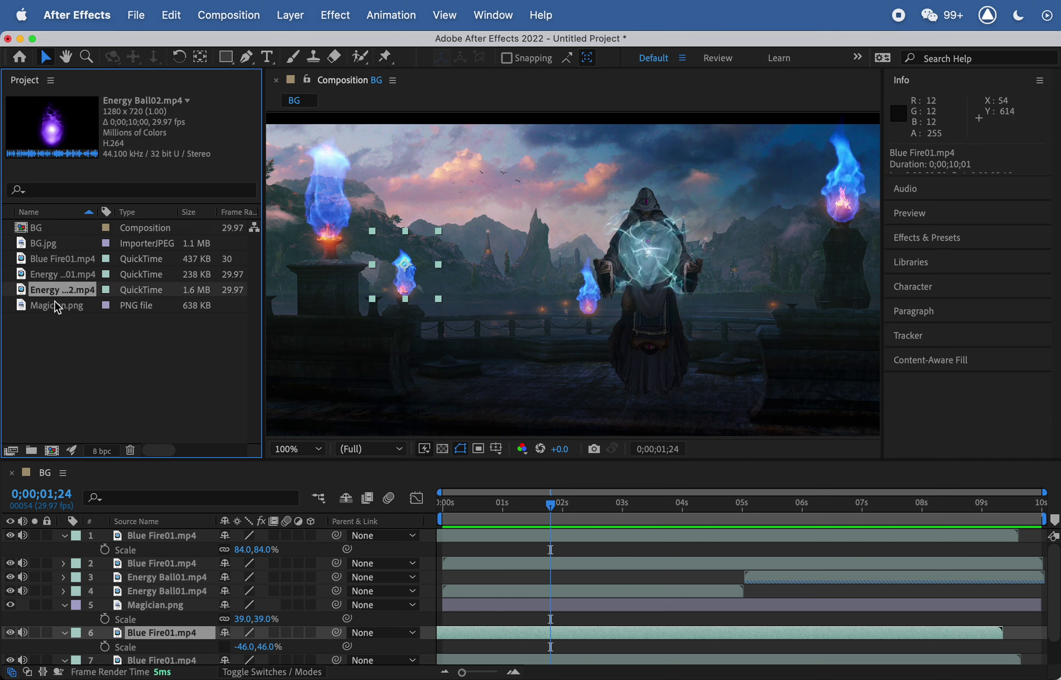
left_click_drag(54, 291, 163, 532)
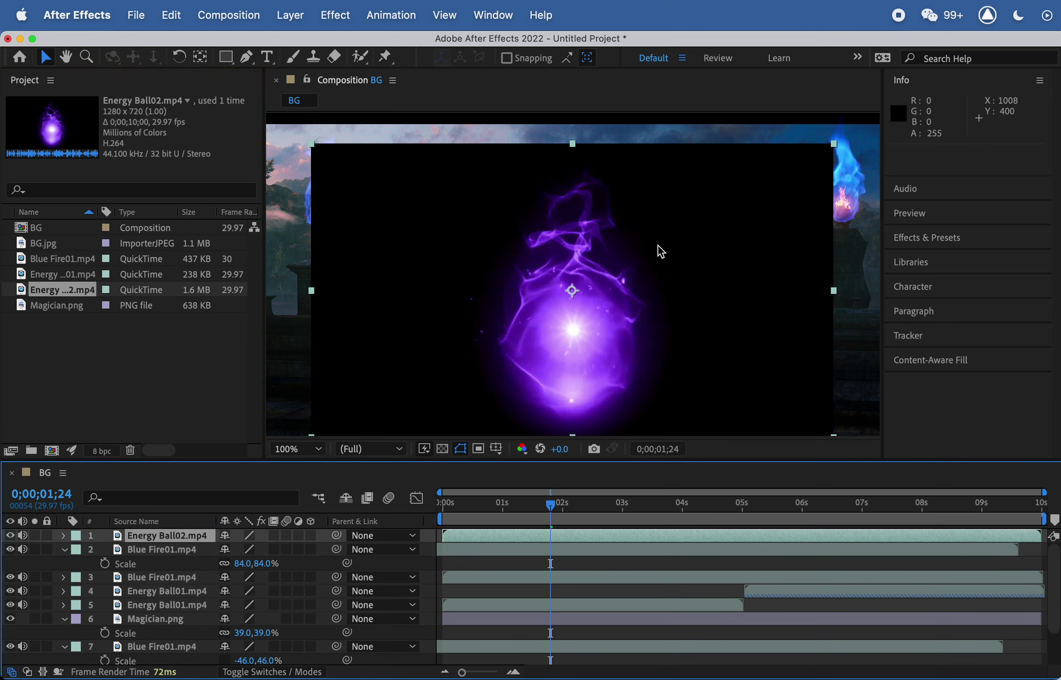
left_click_drag(646, 354, 617, 346)
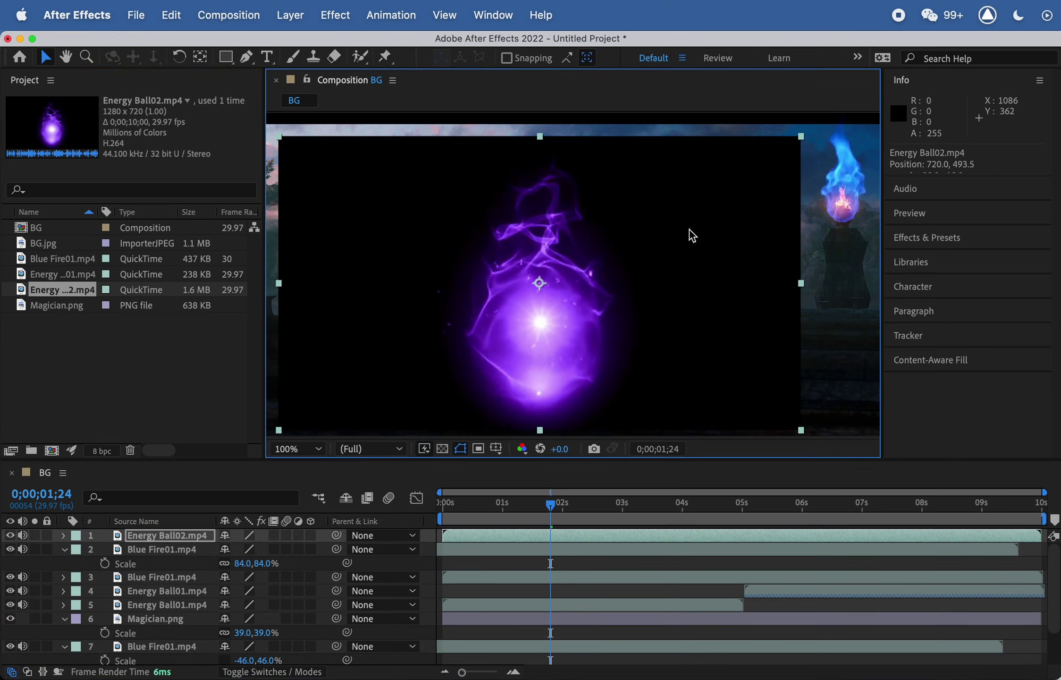
left_click_drag(689, 229, 622, 265)
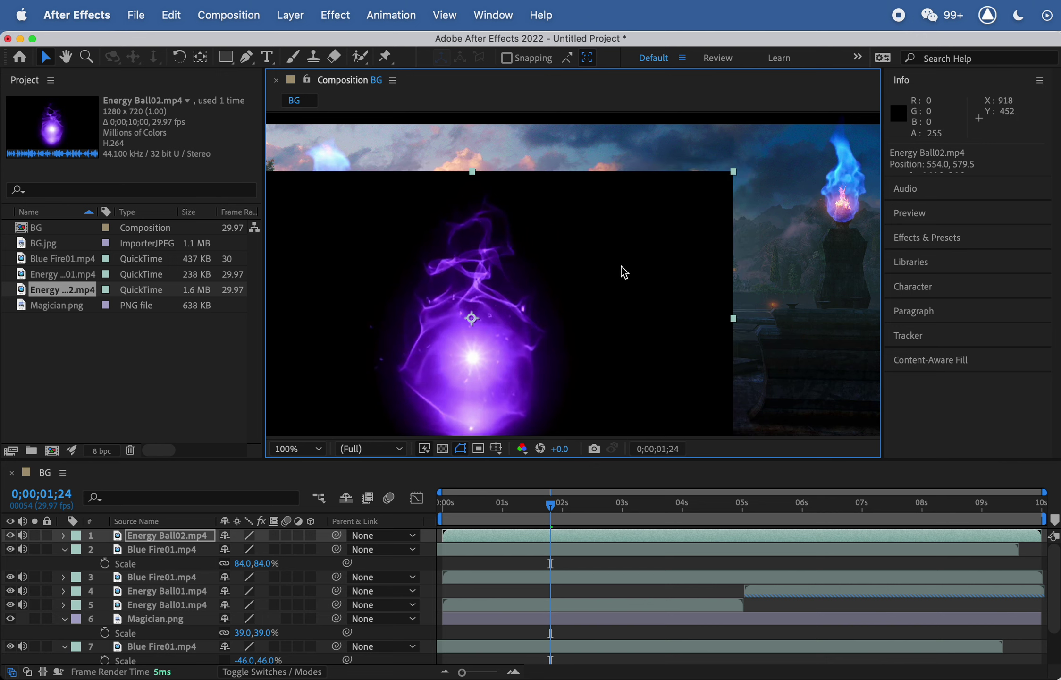
left_click_drag(532, 332, 486, 346)
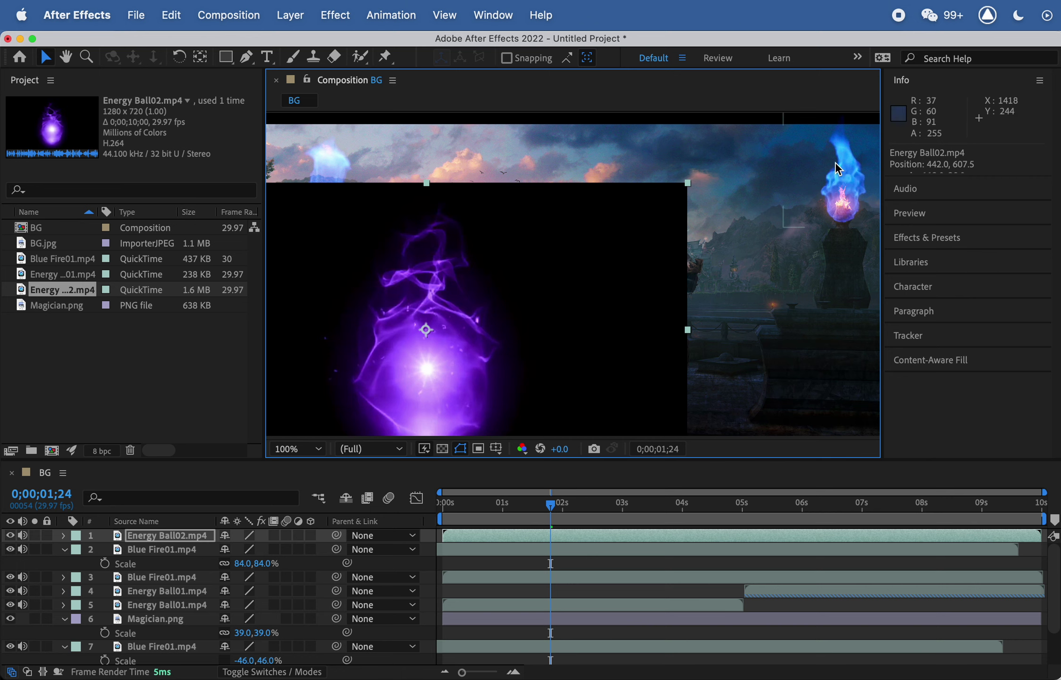
left_click_drag(497, 277, 624, 195)
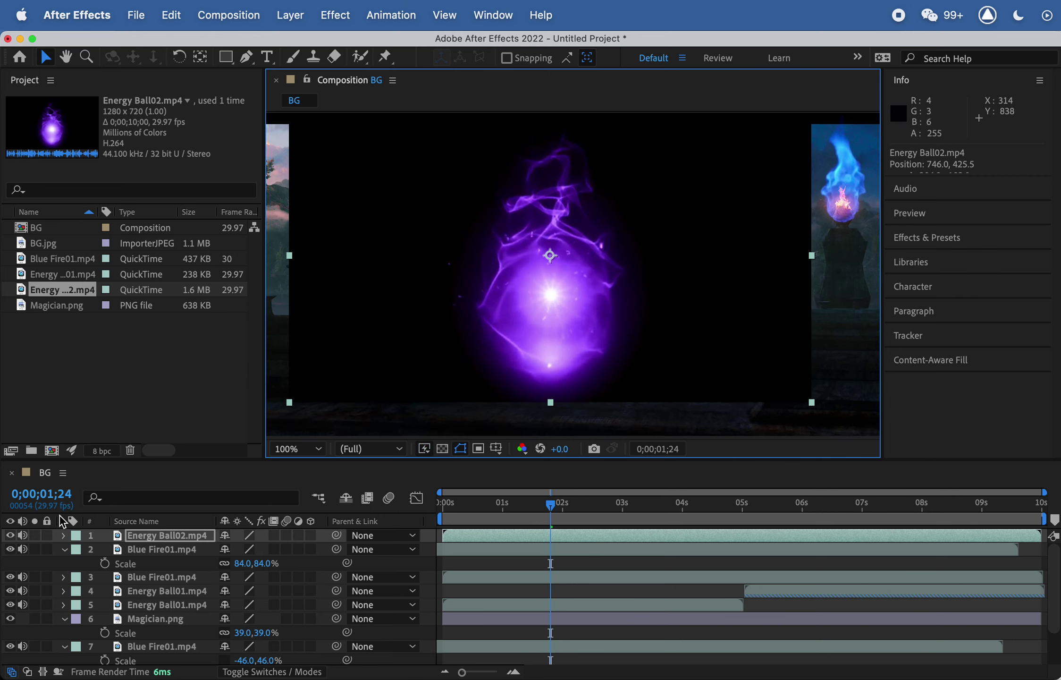